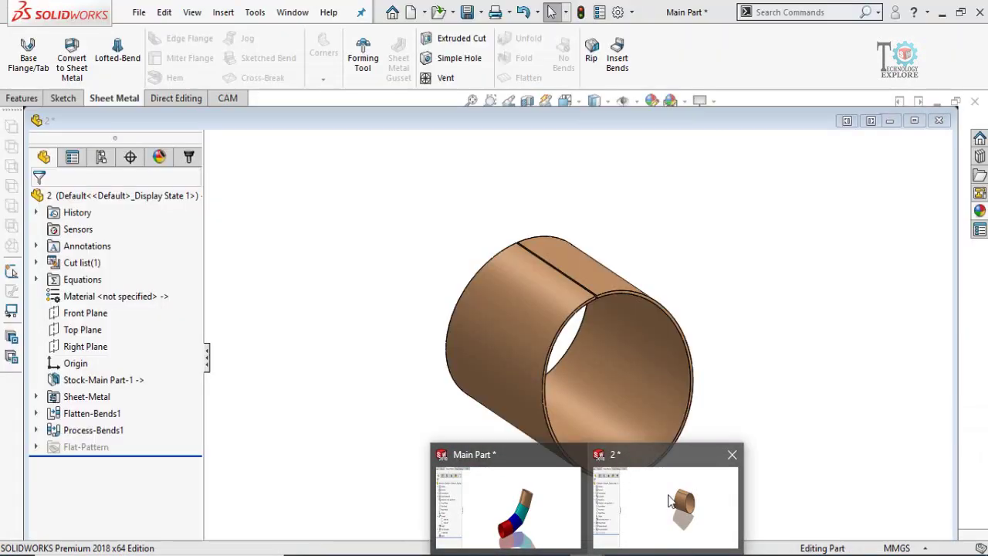
- Switch to part 2 and flatten its rolled sheet-metal cylinder to examine the flat pattern
{"action": "left_click", "coordinate": [670, 500]}
{"action": "middle_click_drag", "start_coordinate": [621, 382], "coordinate": [560, 290]}
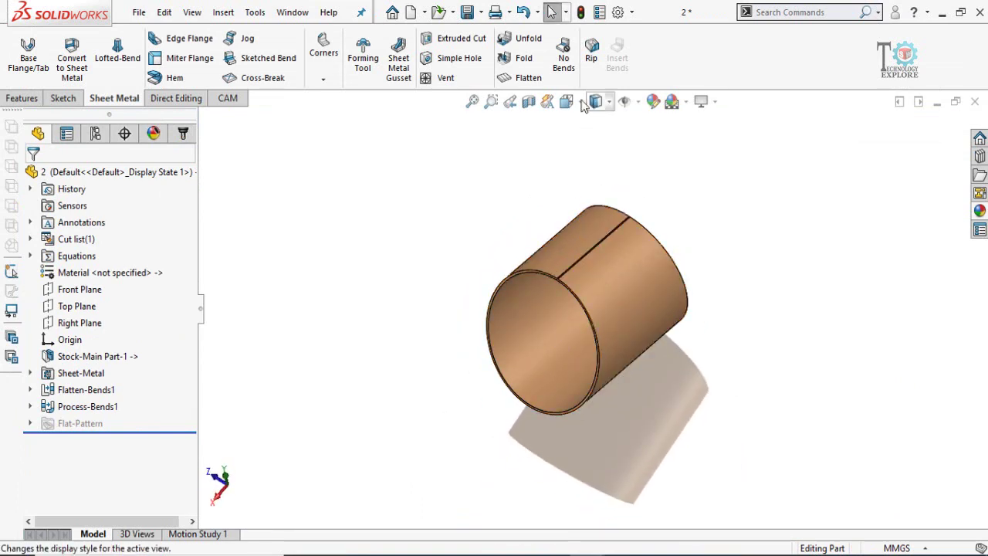
{"action": "left_click", "coordinate": [519, 79]}
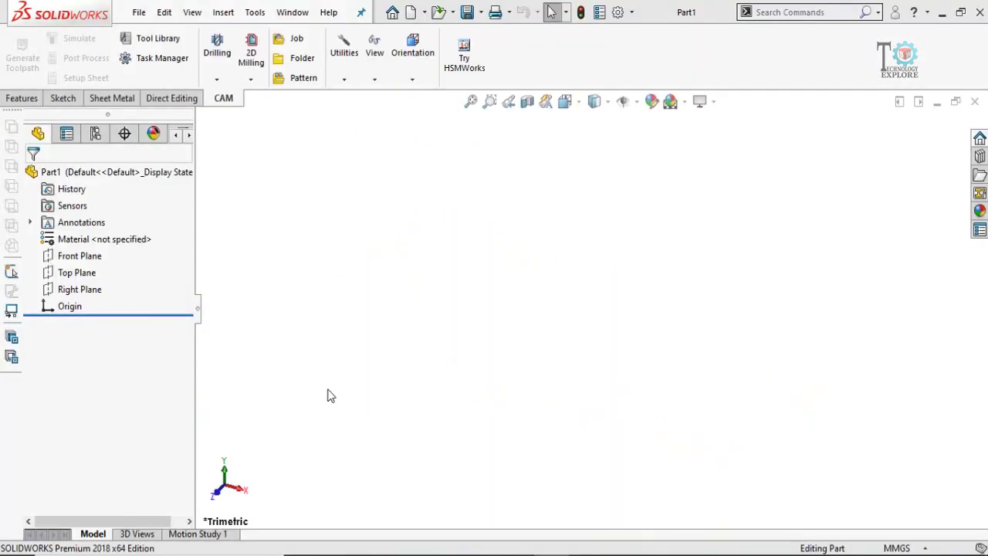
- On the Front Plane, sketch a horizontal line about 111 mm long from the origin, continued by a line rising at about 45°
{"action": "left_click", "coordinate": [68, 258]}
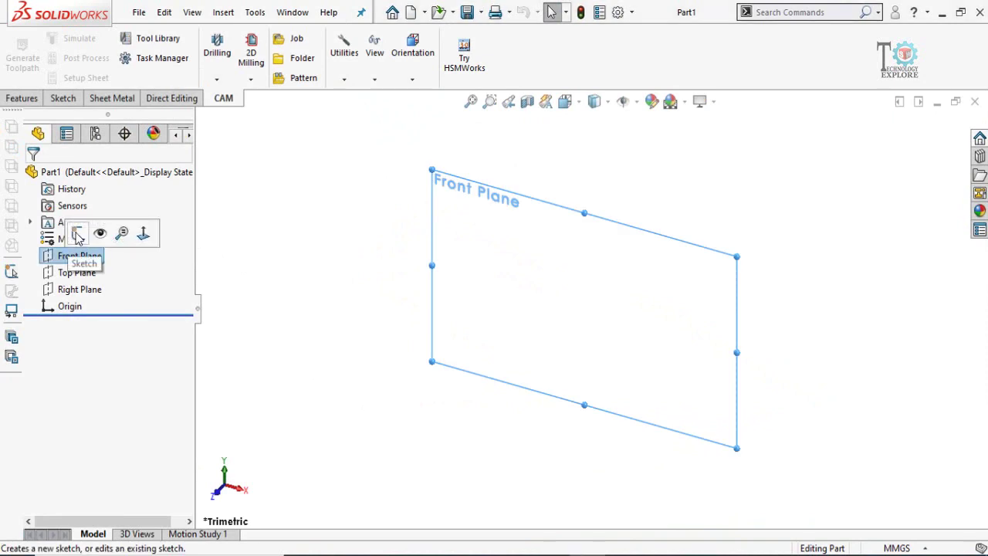
{"action": "left_click", "coordinate": [73, 231]}
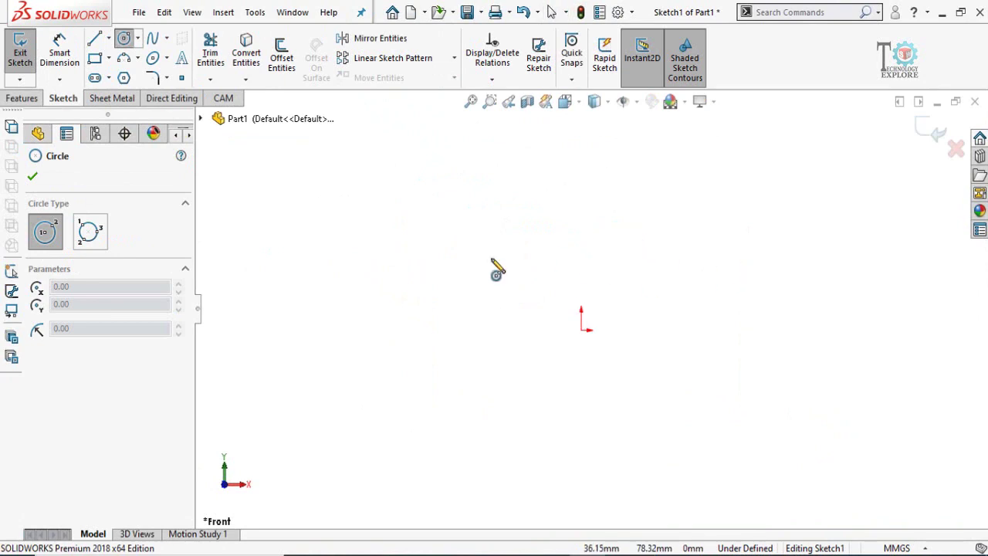
{"action": "left_click", "coordinate": [94, 40]}
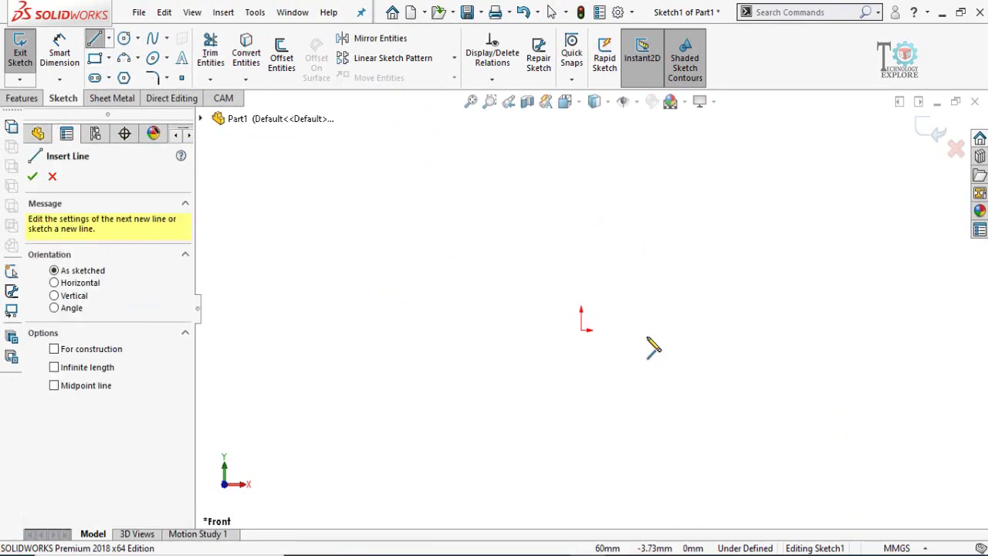
{"action": "left_click", "coordinate": [581, 331]}
{"action": "left_click", "coordinate": [717, 330]}
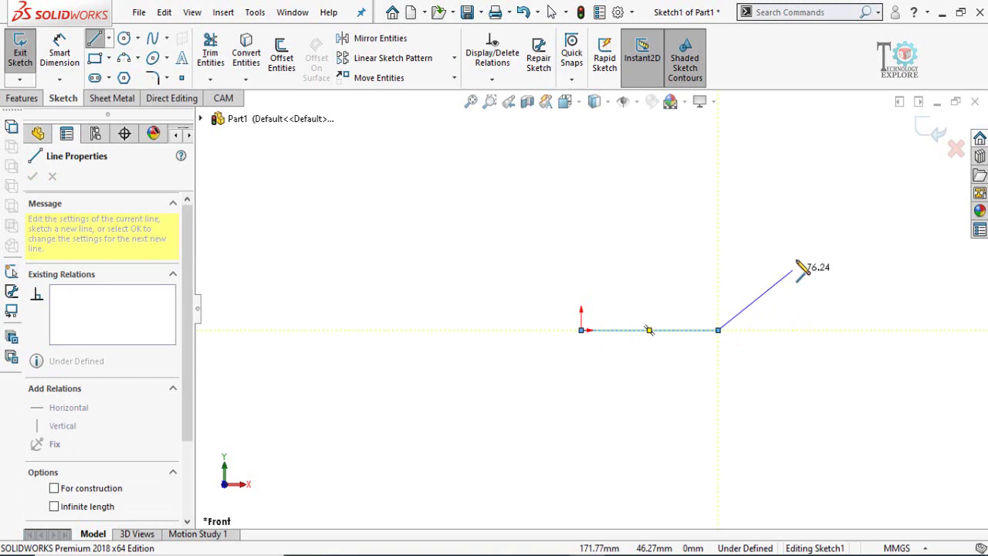
{"action": "left_click", "coordinate": [821, 224]}
{"action": "key", "text": "Escape"}
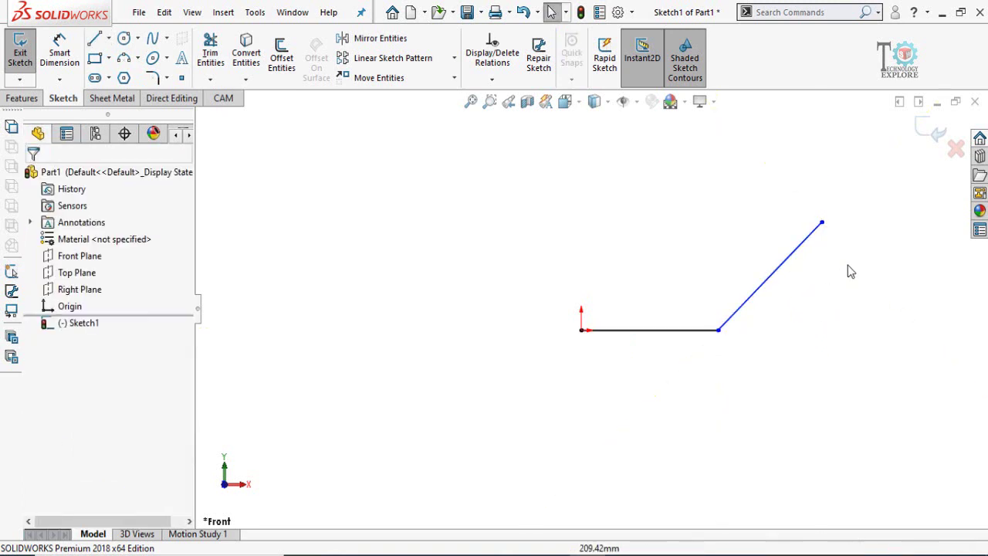
- Make the horizontal and inclined lines equal in length and convert both to construction geometry
{"action": "mouse_move", "coordinate": [850, 256]}
{"action": "left_mouse_down"}
{"action": "mouse_move", "coordinate": [782, 318]}
{"action": "mouse_move", "coordinate": [637, 402]}
{"action": "left_mouse_up"}
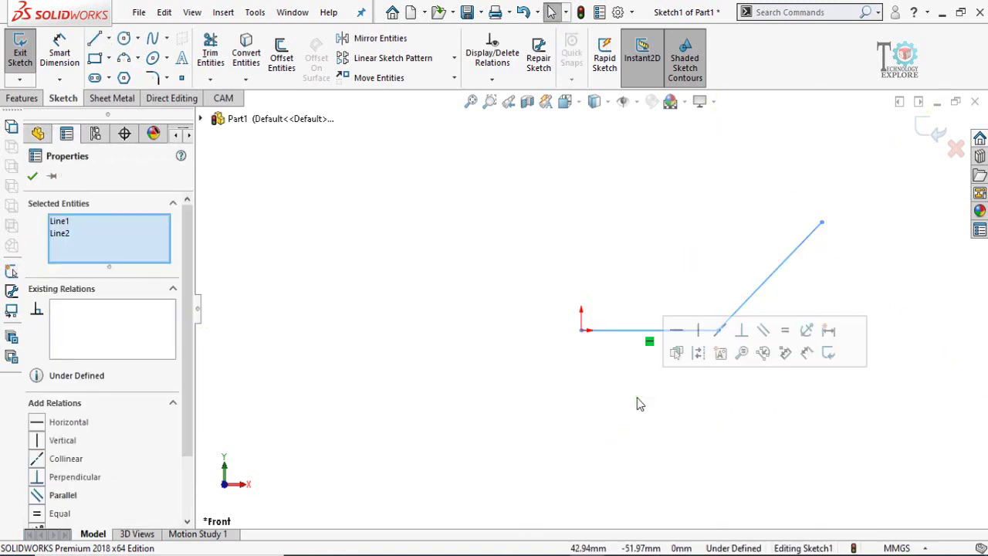
{"action": "left_click", "coordinate": [785, 332]}
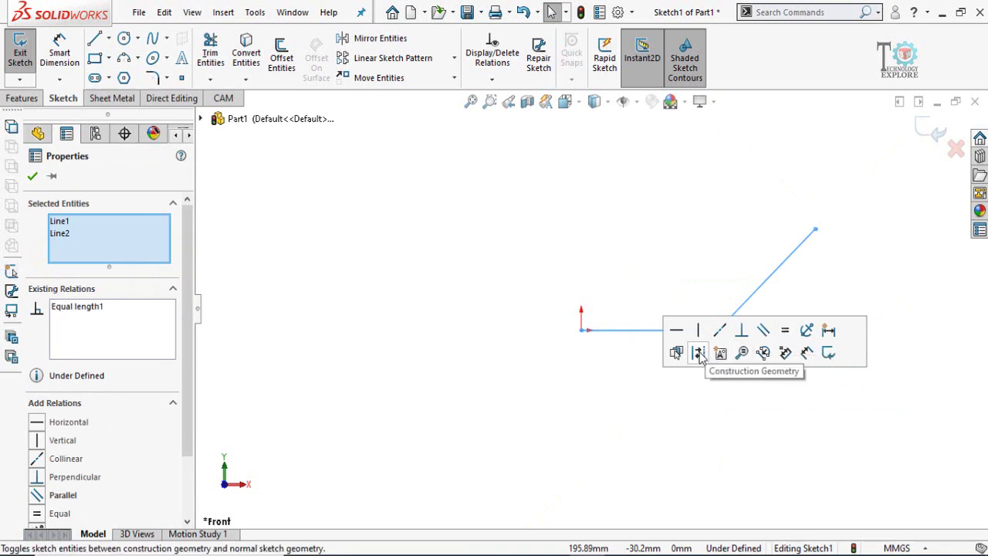
{"action": "left_click", "coordinate": [700, 353]}
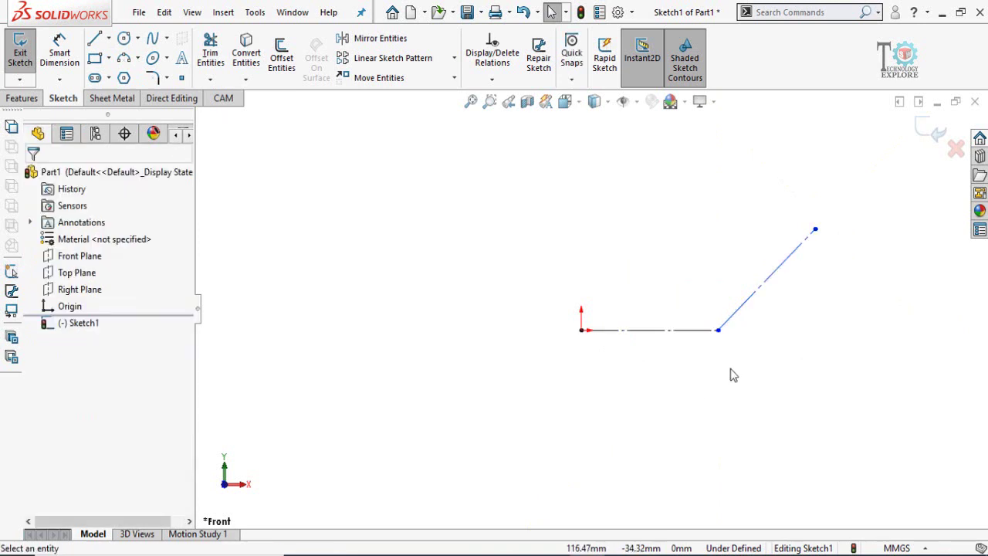
- Dimension the angle between the horizontal and inclined construction lines as 120°
{"action": "scroll", "coordinate": [772, 355], "scroll_direction": "up", "scroll_amount": 2}
{"action": "scroll", "coordinate": [699, 286], "scroll_direction": "down", "scroll_amount": 4}
{"action": "right_click_drag", "start_coordinate": [686, 406], "coordinate": [682, 266]}
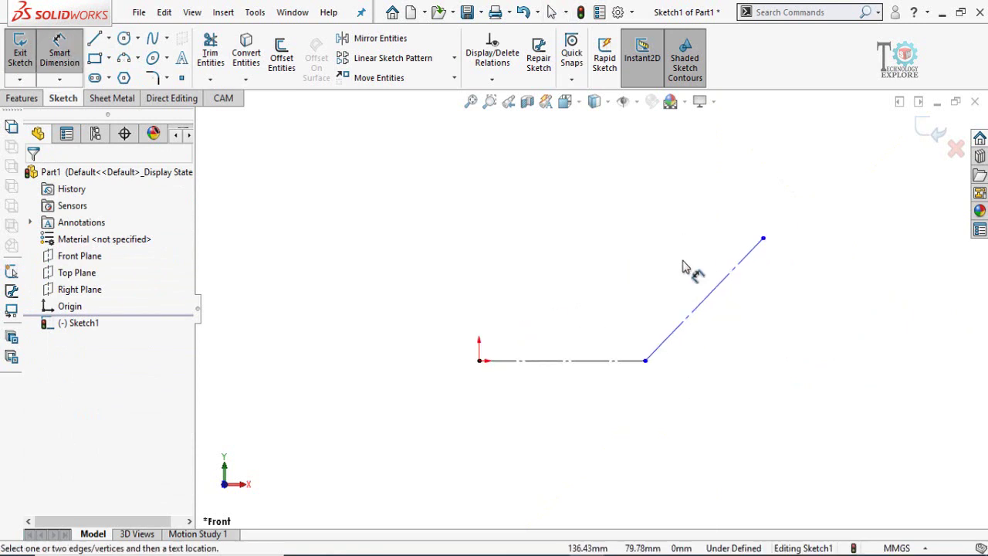
{"action": "left_click", "coordinate": [672, 344]}
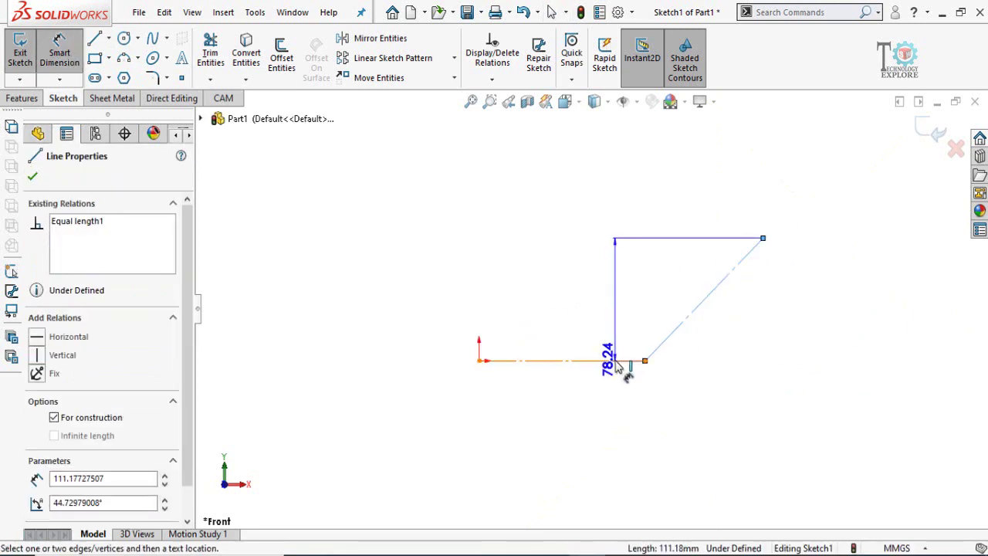
{"action": "left_click", "coordinate": [622, 360]}
{"action": "left_click", "coordinate": [588, 297]}
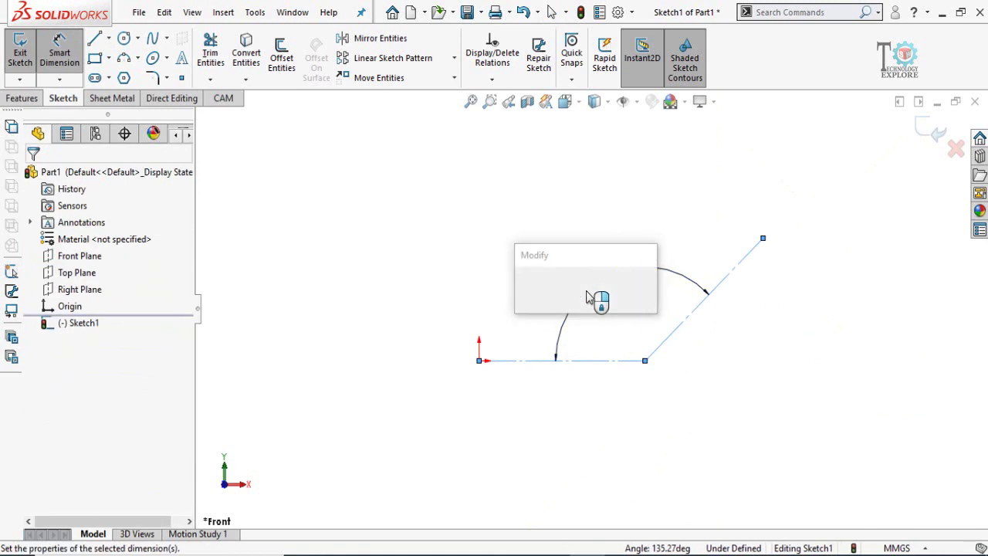
{"action": "type", "text": "12"}
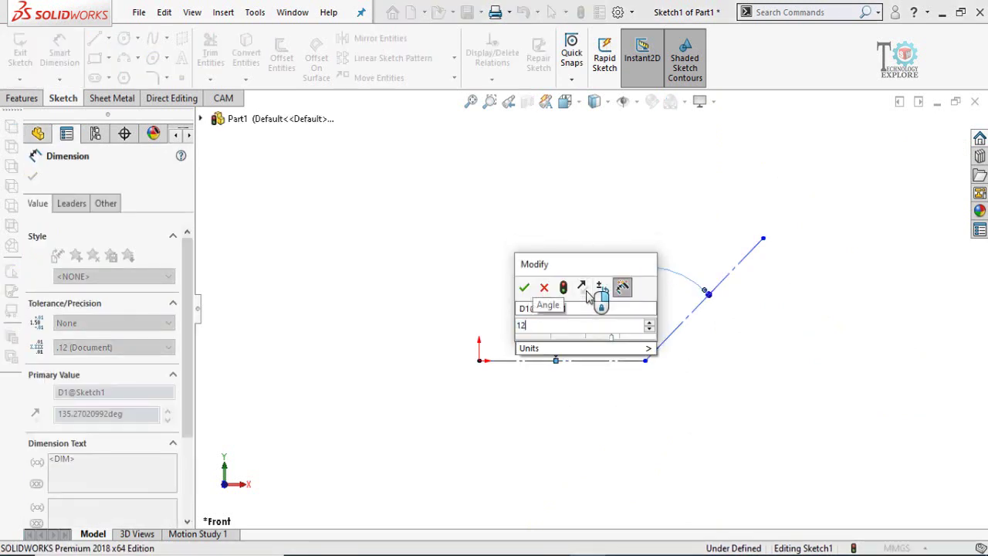
{"action": "type", "text": "0"}
{"action": "key", "text": "Return"}
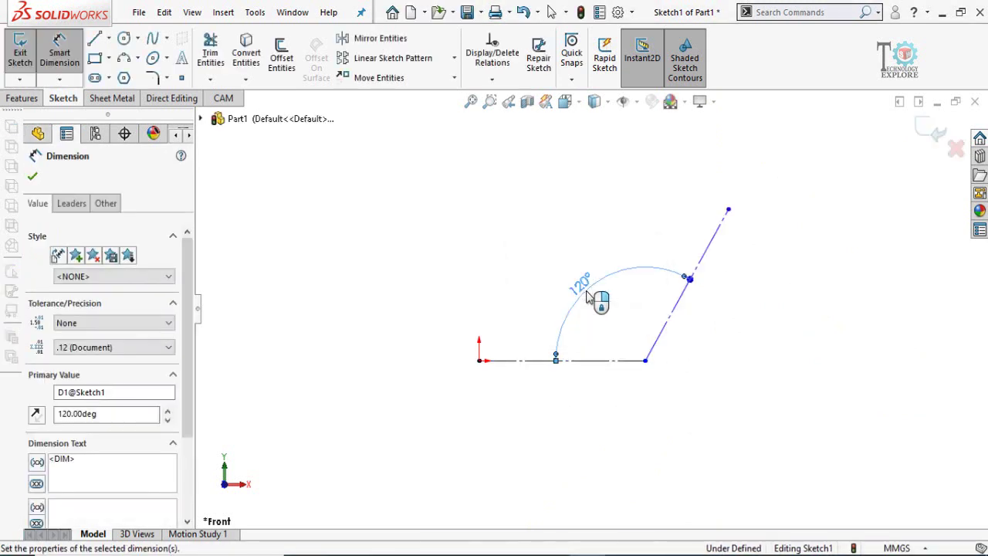
{"action": "left_click", "coordinate": [689, 410]}
{"action": "key", "text": "z"}
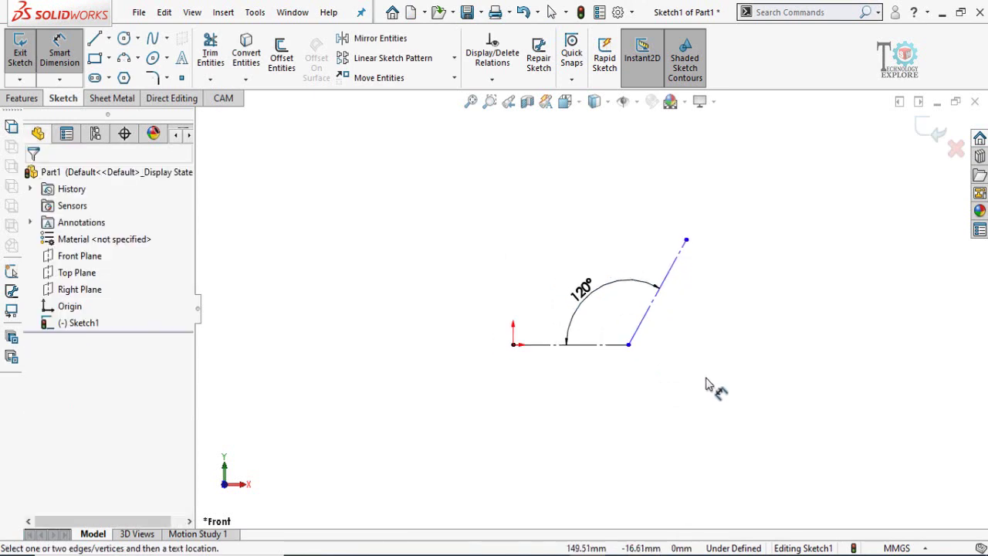
- Sketch a circle about 216 mm in diameter above the horizontal line and convert it to construction geometry
{"action": "left_click", "coordinate": [125, 39]}
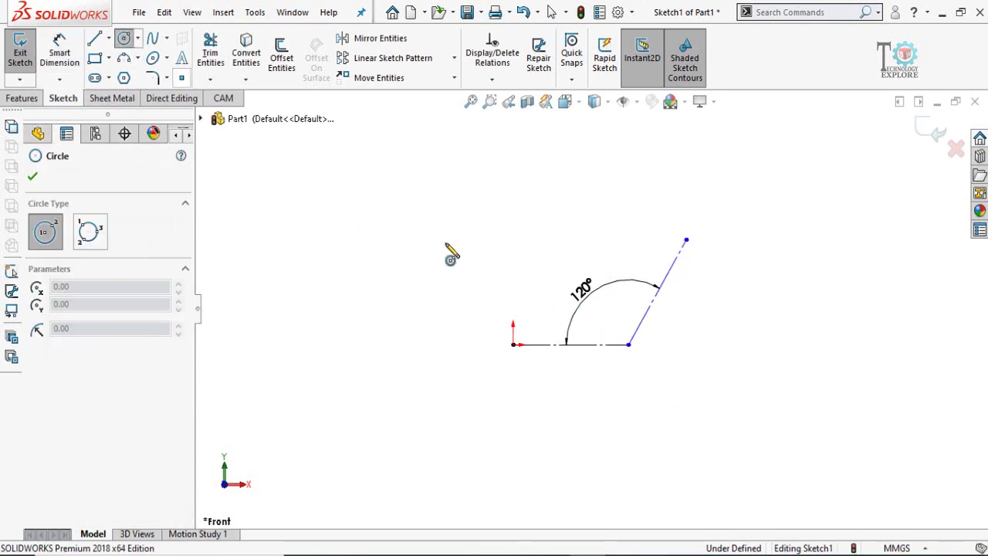
{"action": "left_click", "coordinate": [540, 215]}
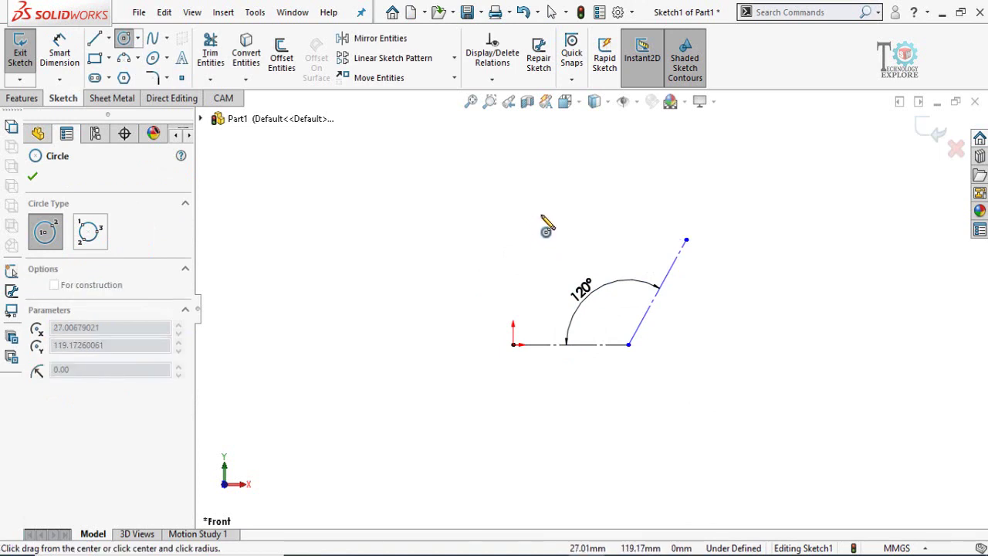
{"action": "left_click", "coordinate": [610, 308]}
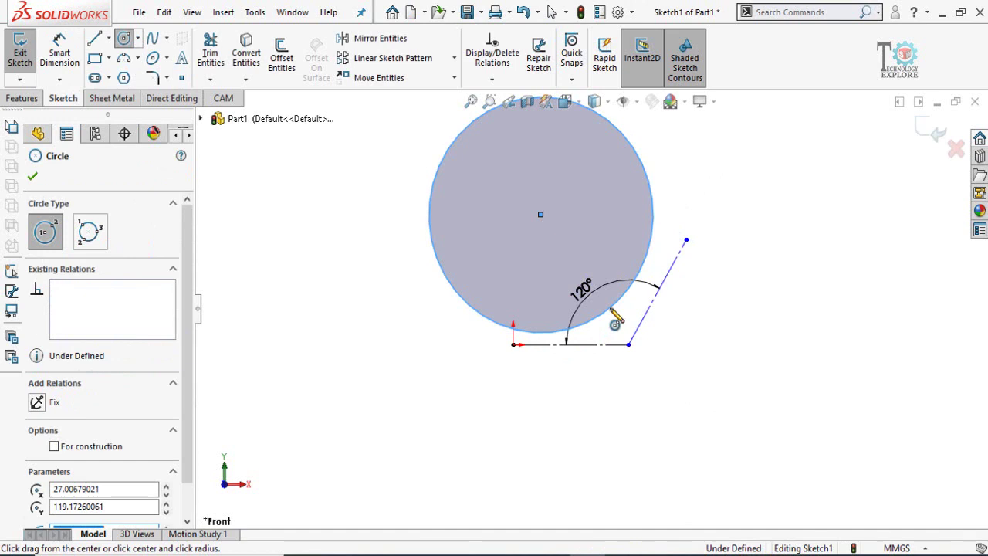
{"action": "key", "text": "Escape"}
{"action": "left_click", "coordinate": [613, 325]}
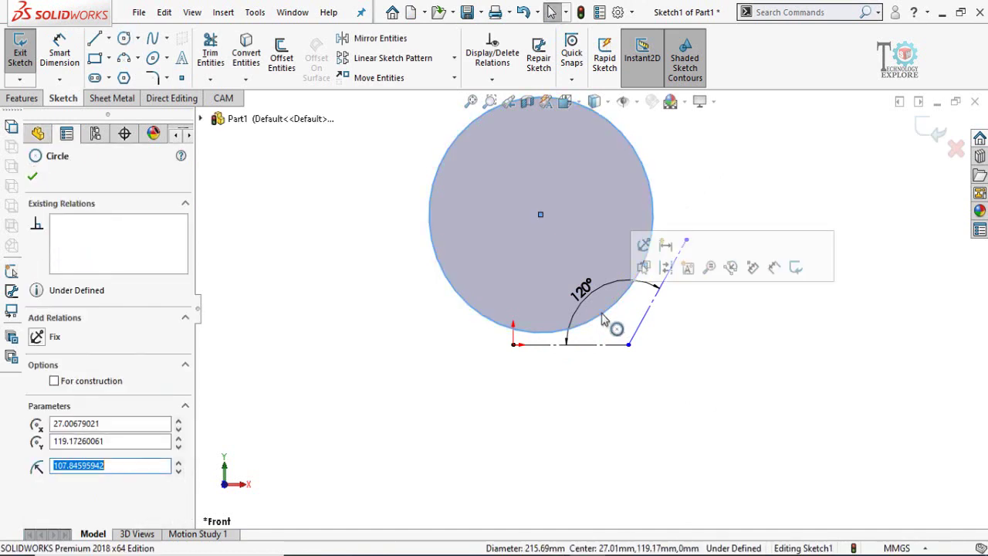
{"action": "left_click", "coordinate": [666, 268]}
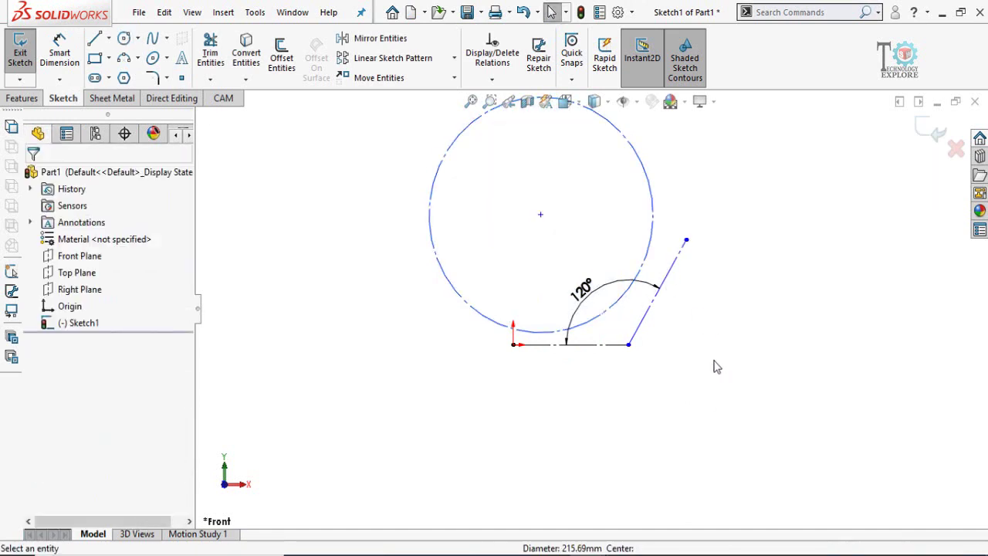
- Make the construction circle tangent to the horizontal line and to the inclined line
{"action": "scroll", "coordinate": [622, 352], "scroll_direction": "down", "scroll_amount": 1}
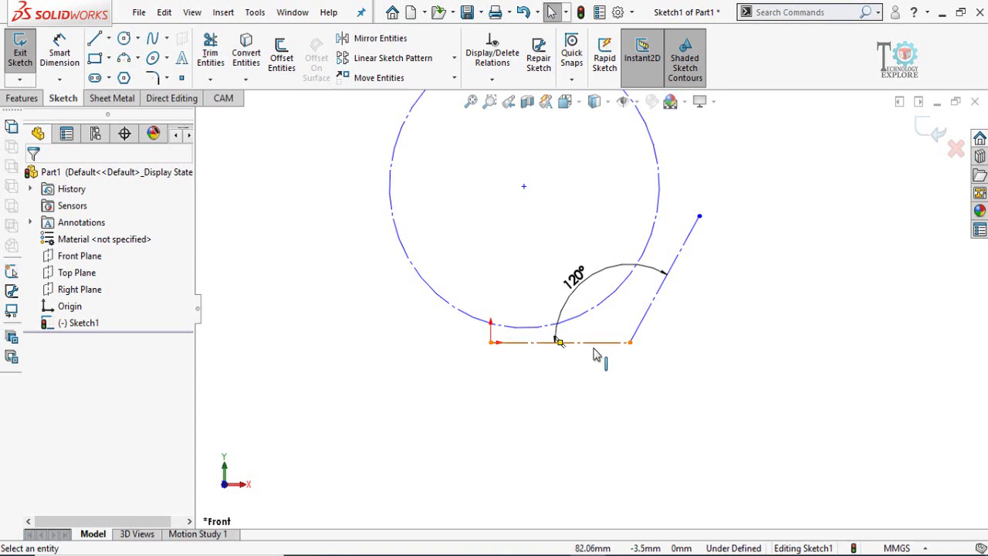
{"action": "left_click", "coordinate": [594, 347]}
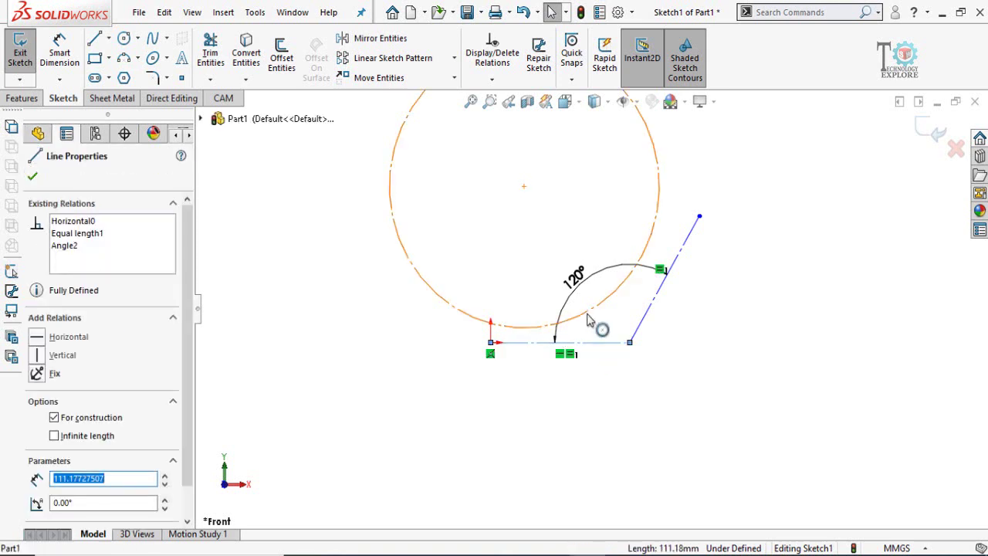
{"action": "left_click", "coordinate": [539, 341], "text": "ctrl"}
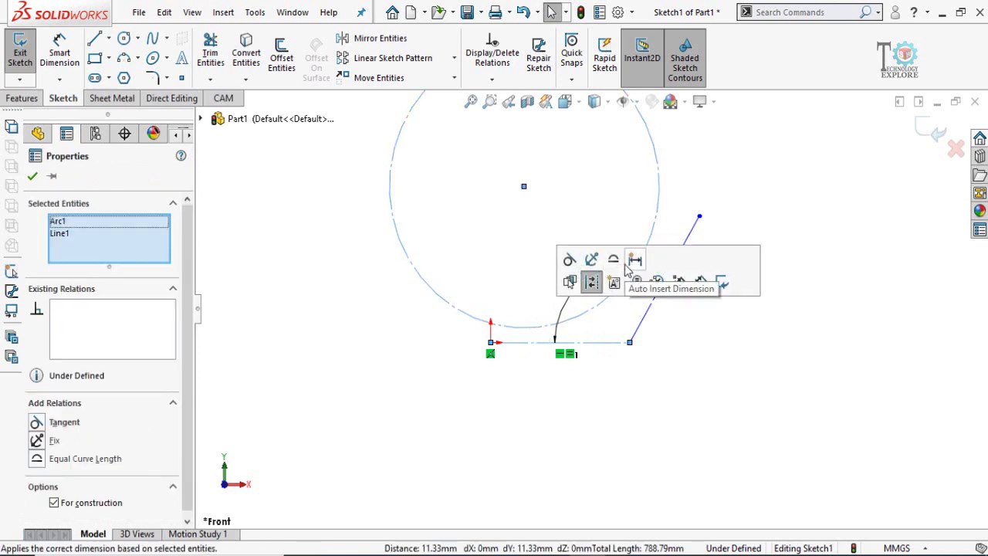
{"action": "left_click", "coordinate": [569, 260]}
{"action": "left_click", "coordinate": [646, 393]}
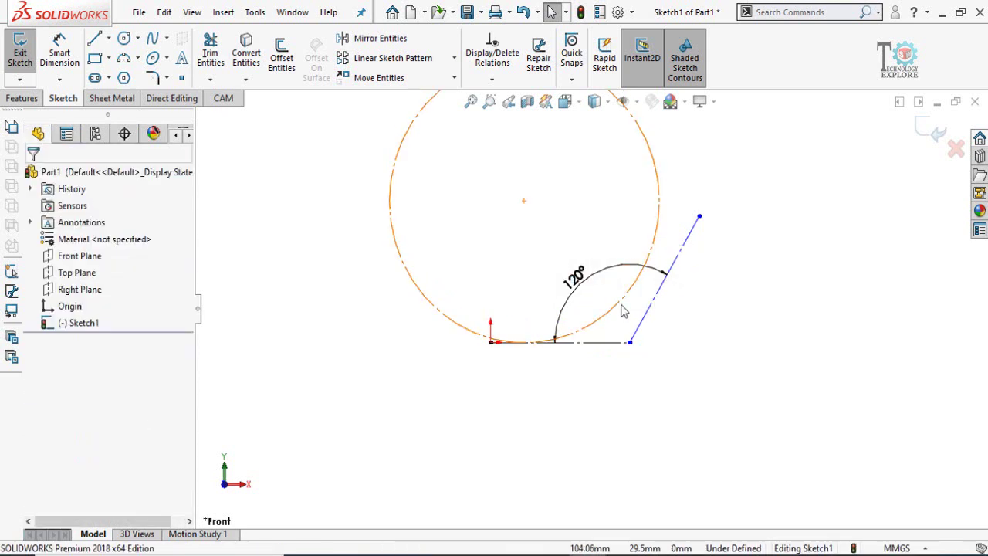
{"action": "left_click", "coordinate": [639, 315]}
{"action": "left_click", "coordinate": [643, 316], "text": "ctrl"}
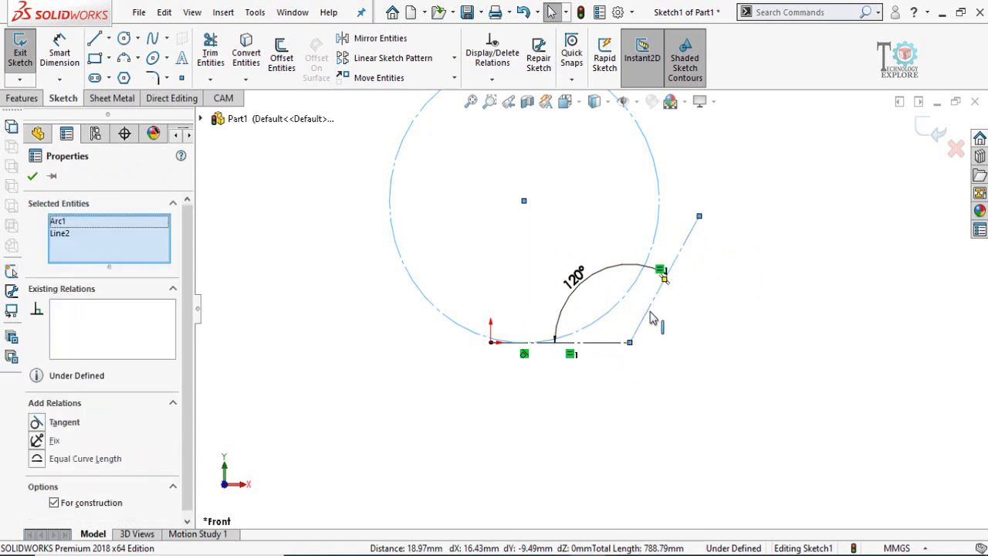
{"action": "left_click", "coordinate": [692, 244]}
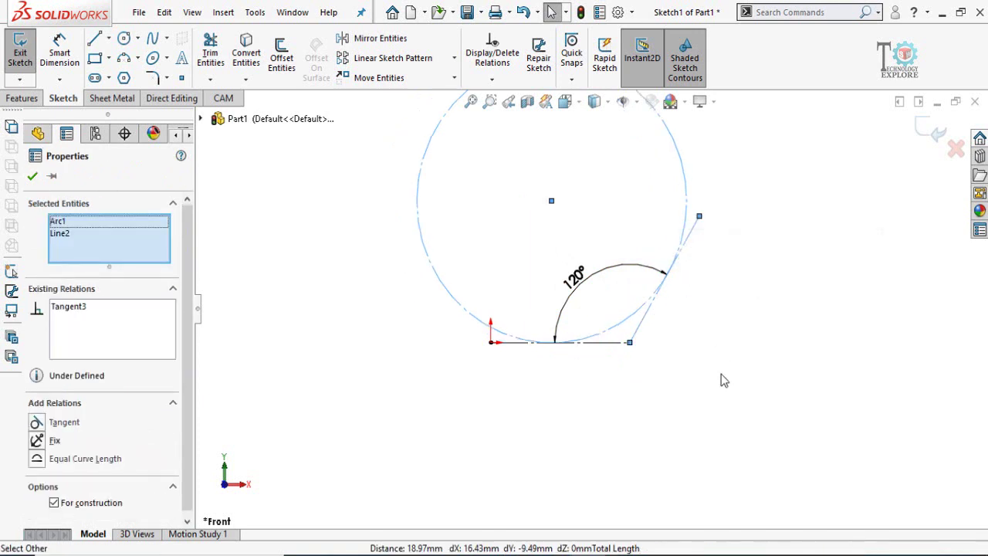
{"action": "left_click", "coordinate": [704, 360]}
- Dimension the construction circle's diameter as 300 mm
{"action": "key", "text": "z"}
{"action": "right_click_drag", "start_coordinate": [452, 368], "coordinate": [452, 293]}
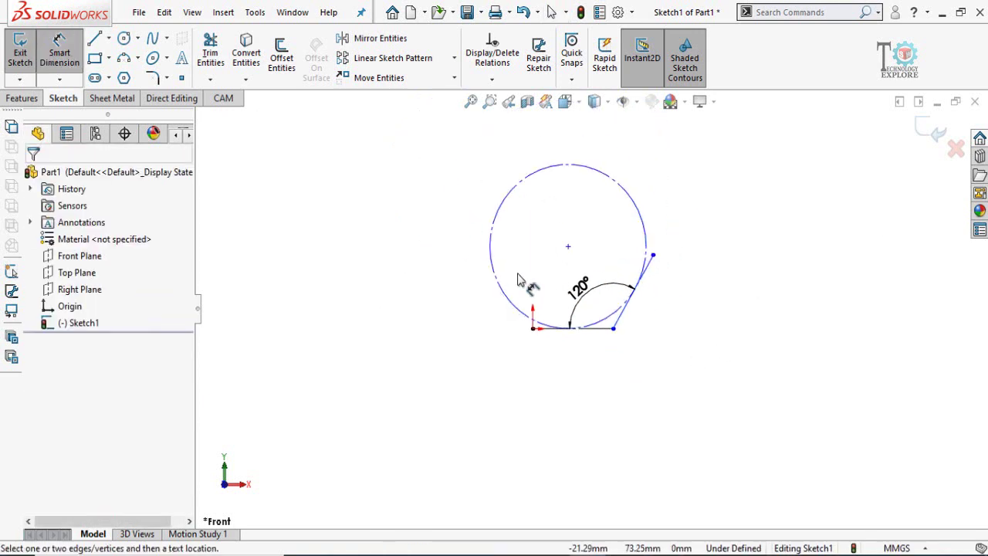
{"action": "left_click", "coordinate": [498, 284]}
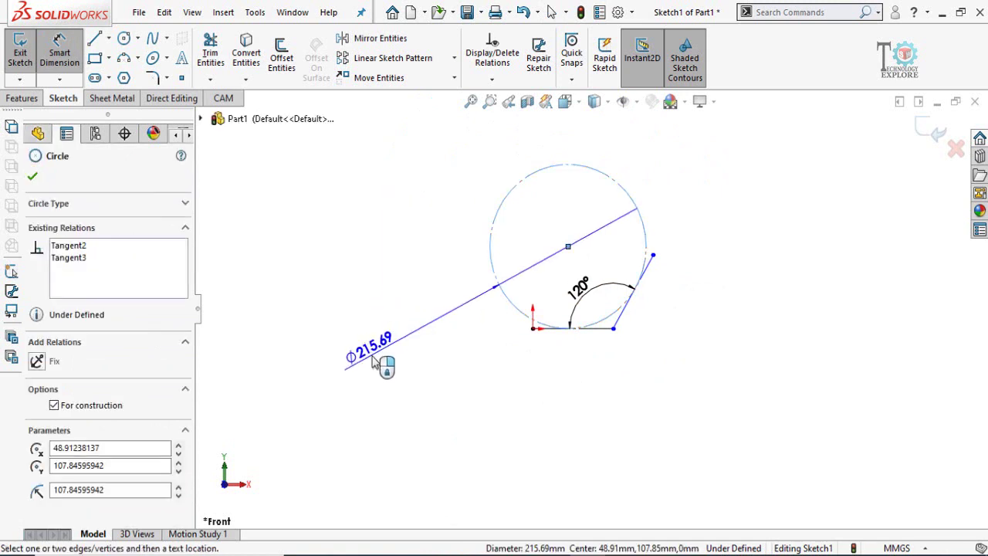
{"action": "left_click", "coordinate": [373, 357]}
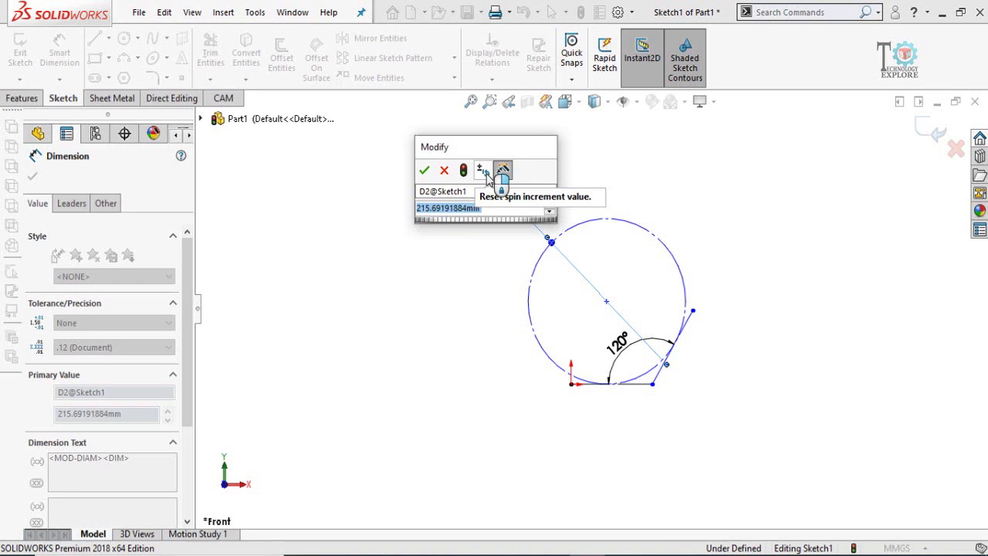
{"action": "type", "text": "3"}
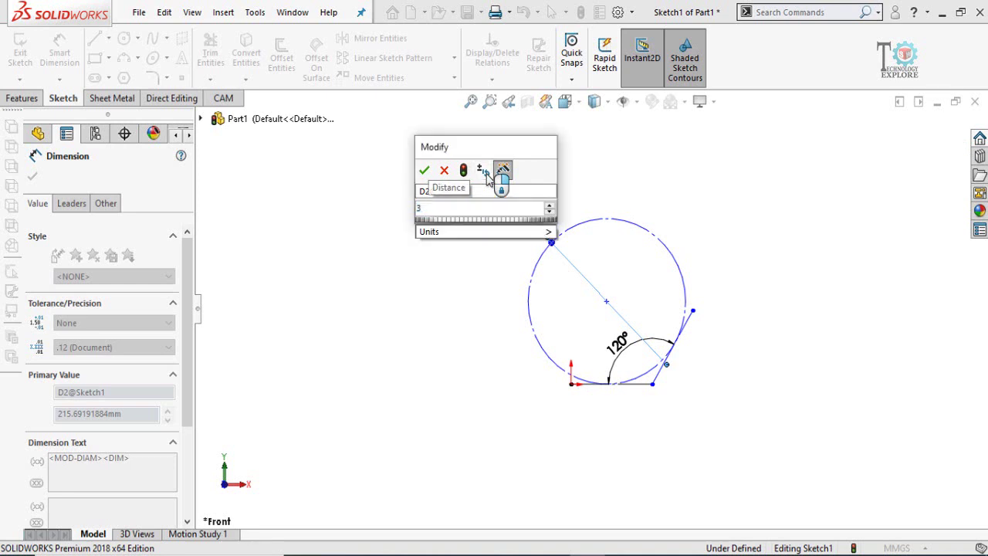
{"action": "type", "text": "00"}
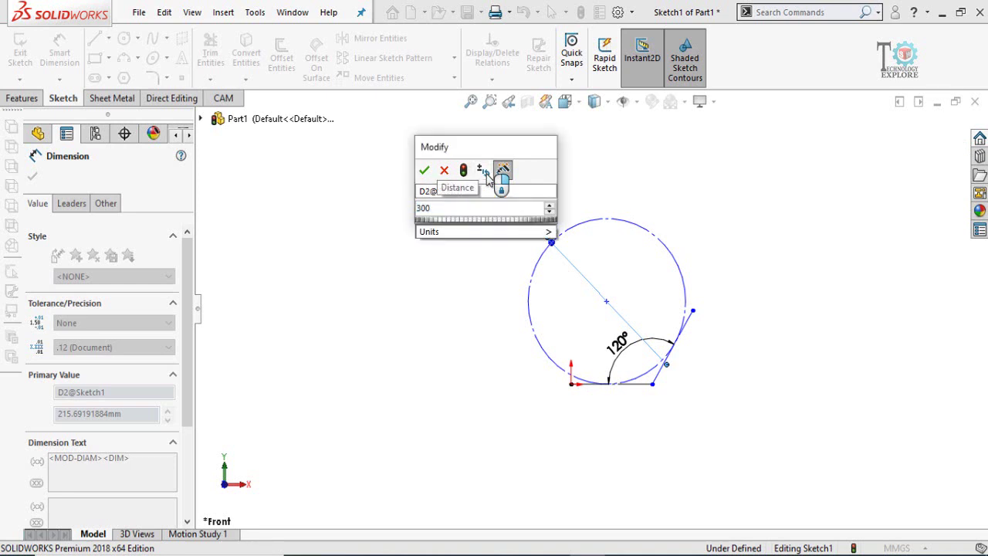
{"action": "key", "text": "Return"}
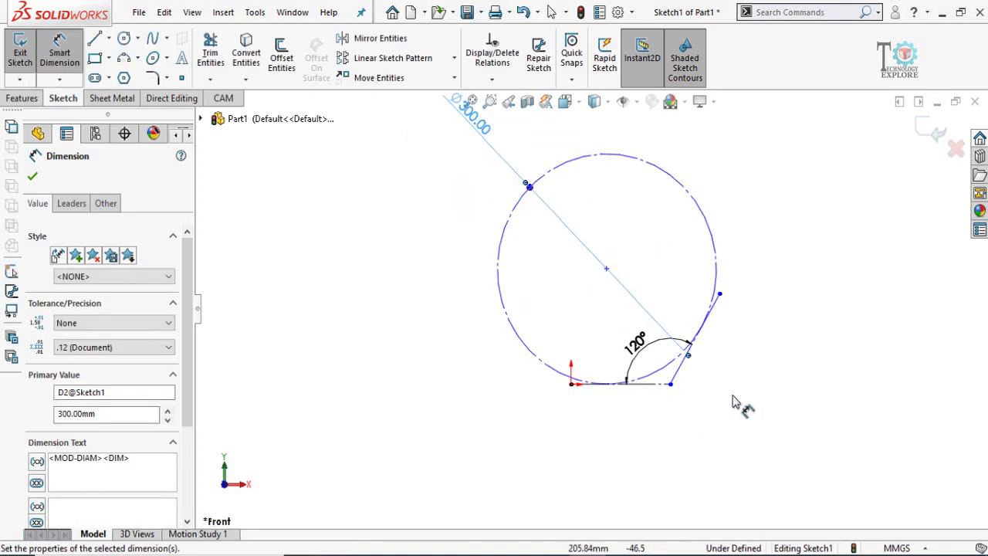
{"action": "scroll", "coordinate": [628, 318], "scroll_direction": "down", "scroll_amount": 4}
{"action": "key", "text": "Escape"}
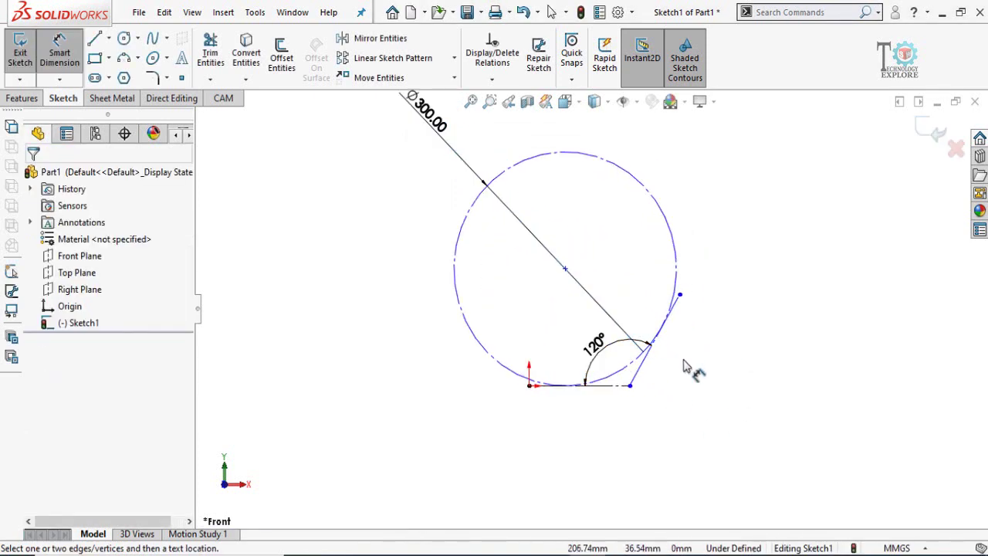
{"action": "scroll", "coordinate": [635, 307], "scroll_direction": "down", "scroll_amount": 2}
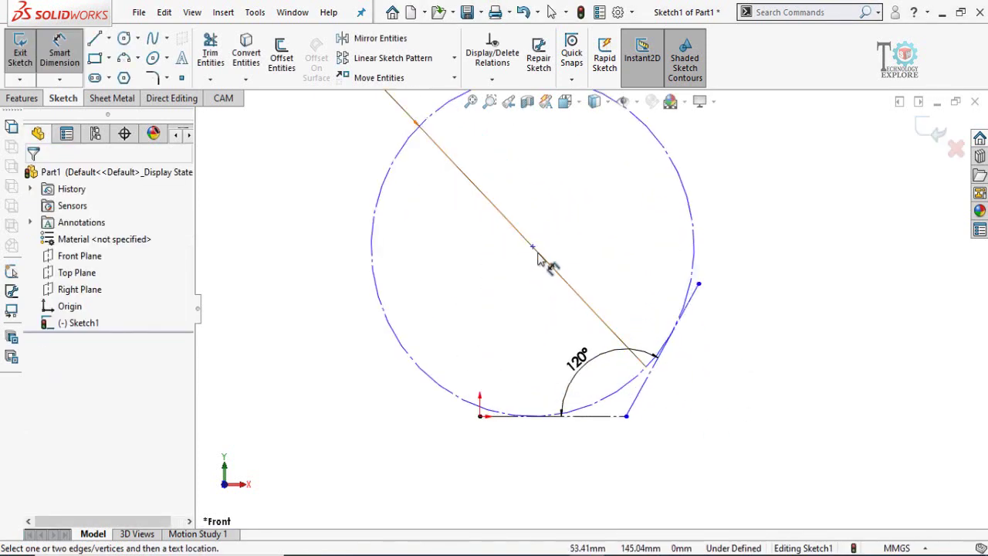
- Draw chained centerlines from the origin vertically up, across to the circle's centre, down about 33 mm, and horizontally to the inclined line's upper end
{"action": "key", "text": "Escape"}
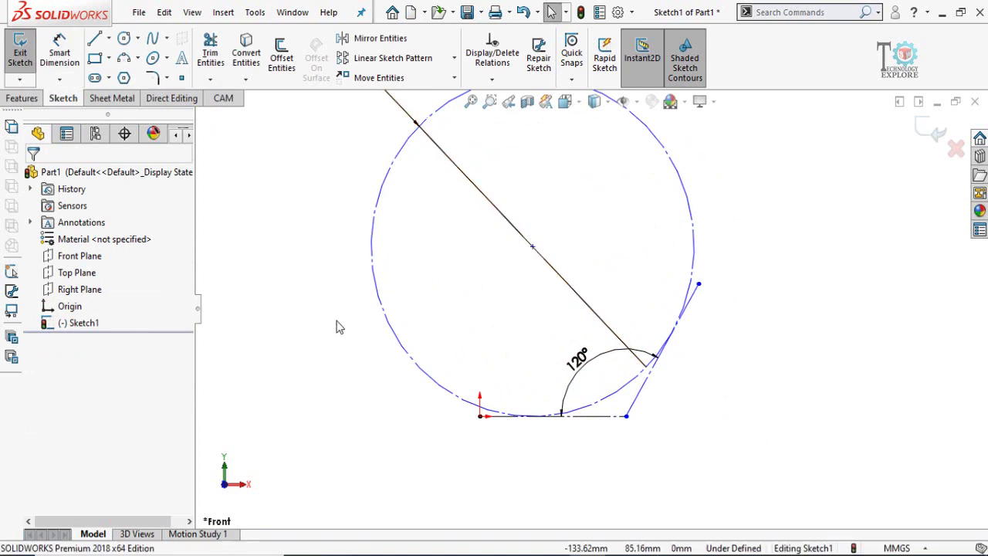
{"action": "left_click", "coordinate": [108, 39]}
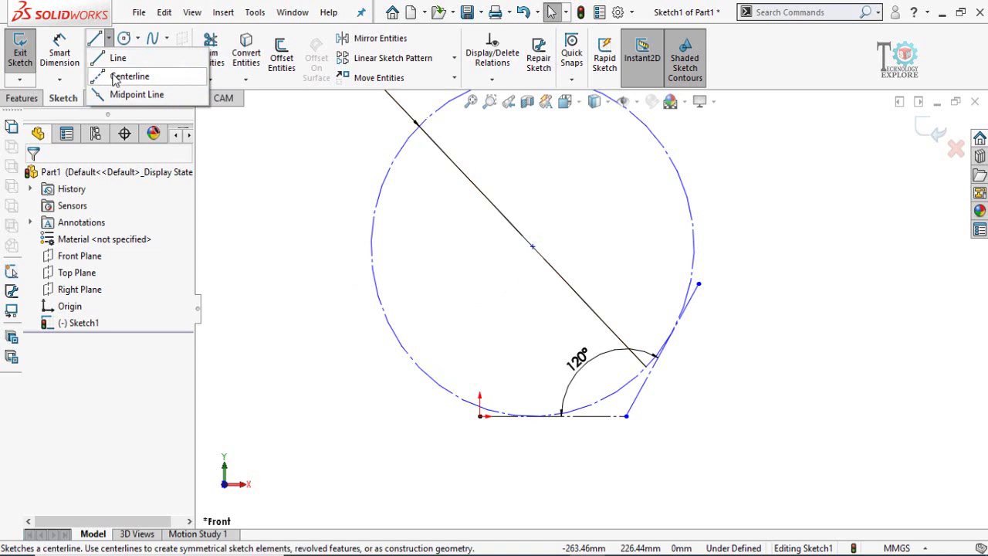
{"action": "left_click", "coordinate": [123, 76]}
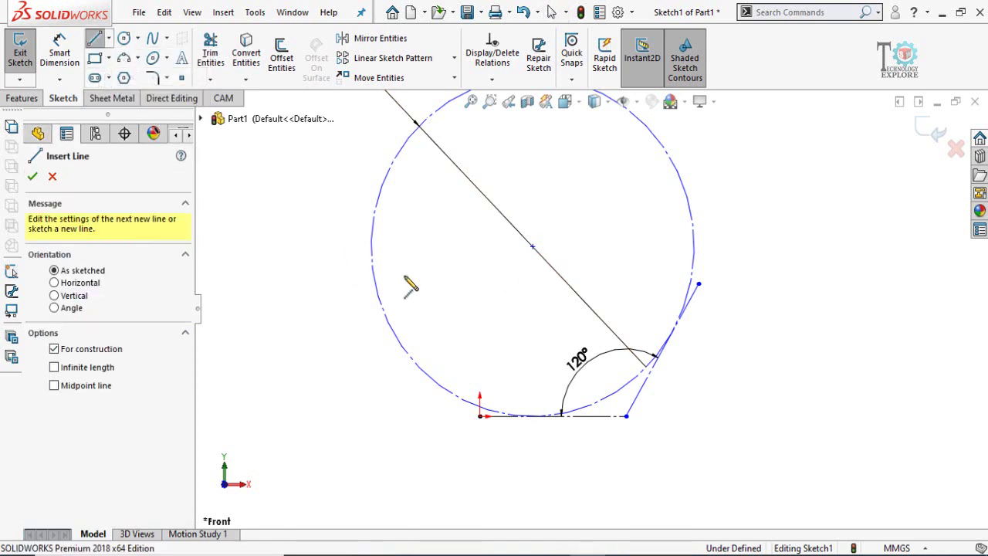
{"action": "left_click", "coordinate": [480, 417]}
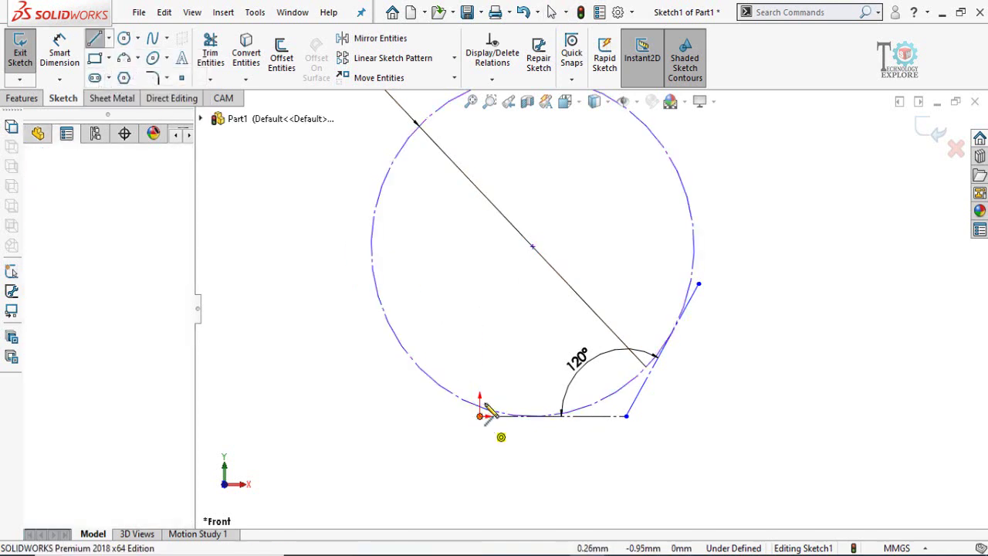
{"action": "left_click", "coordinate": [480, 248]}
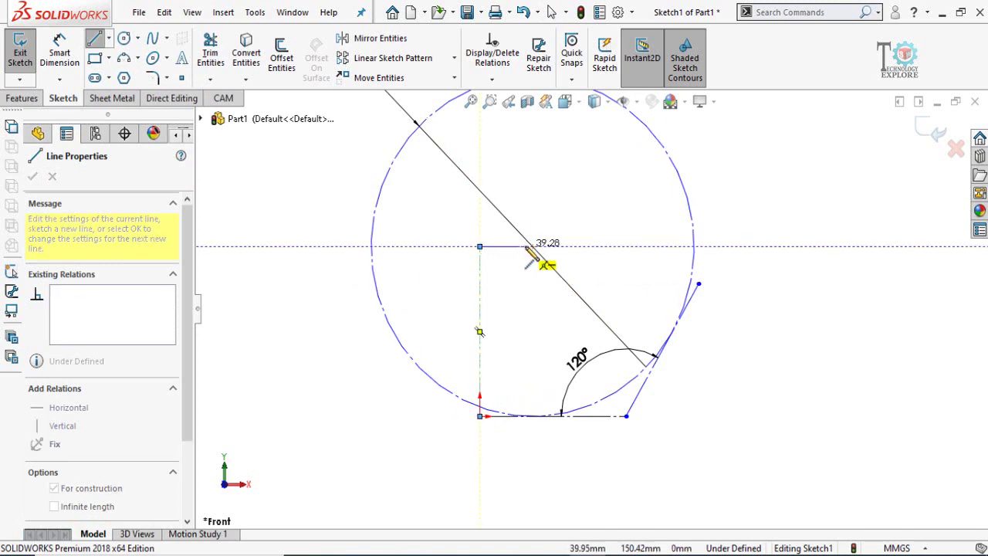
{"action": "left_click", "coordinate": [533, 247]}
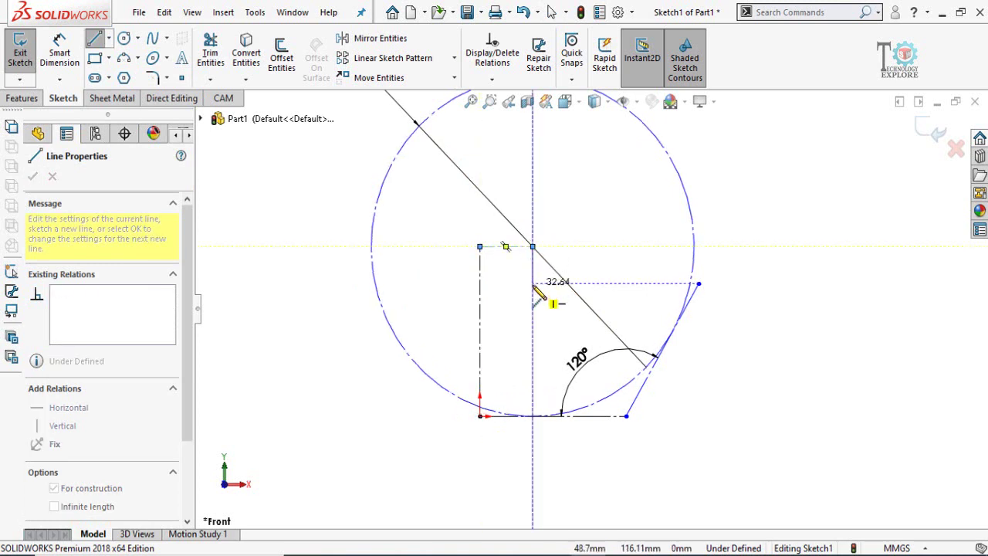
{"action": "left_click", "coordinate": [532, 283]}
{"action": "left_click", "coordinate": [699, 284]}
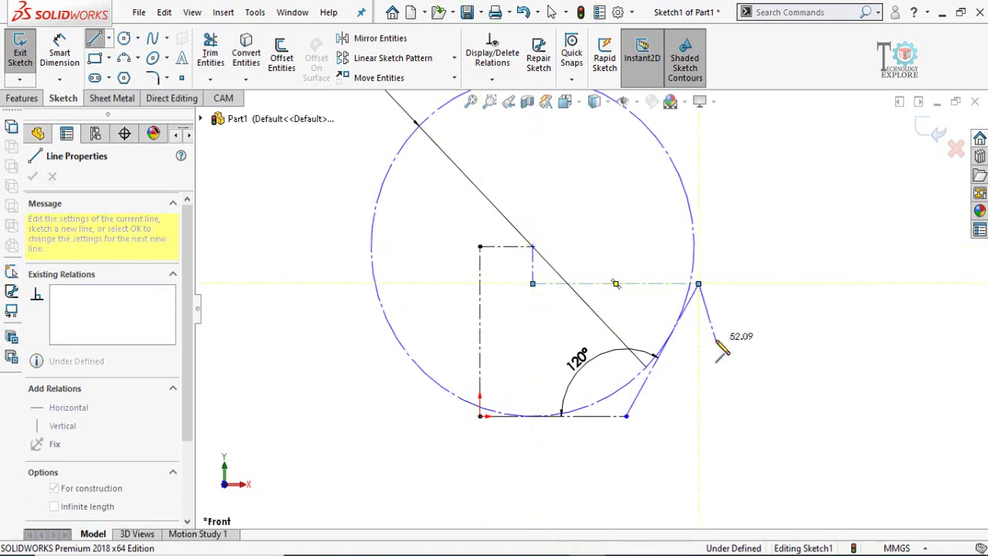
{"action": "key", "text": "Escape"}
- Make the two short centerlines meeting at the circle's centre equal in length
{"action": "left_click", "coordinate": [534, 274]}
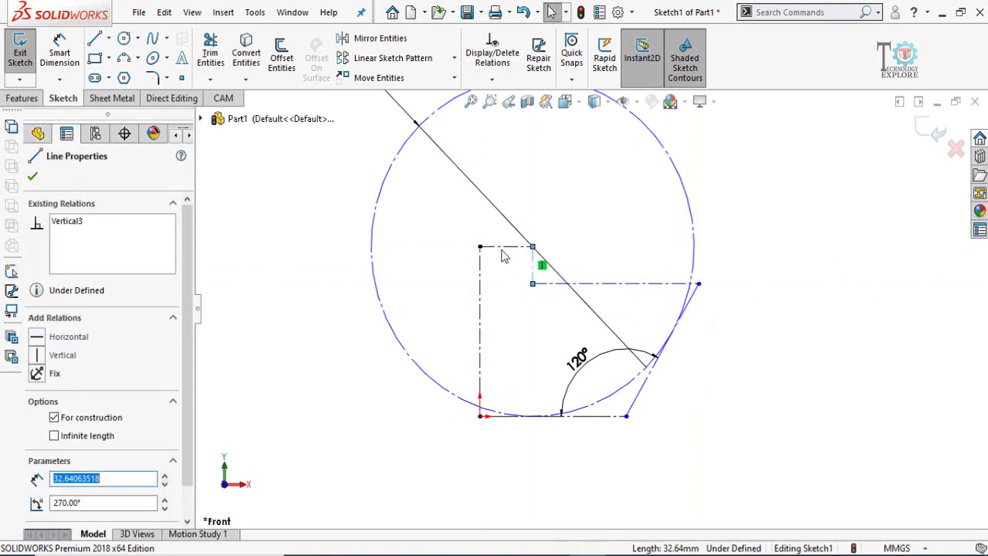
{"action": "left_click", "coordinate": [499, 247], "text": "ctrl"}
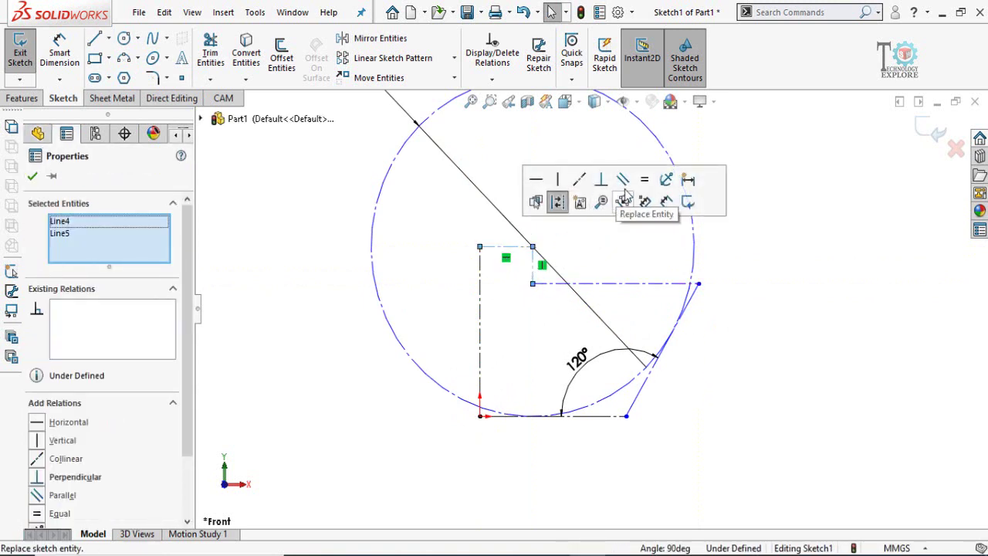
{"action": "left_click", "coordinate": [646, 182]}
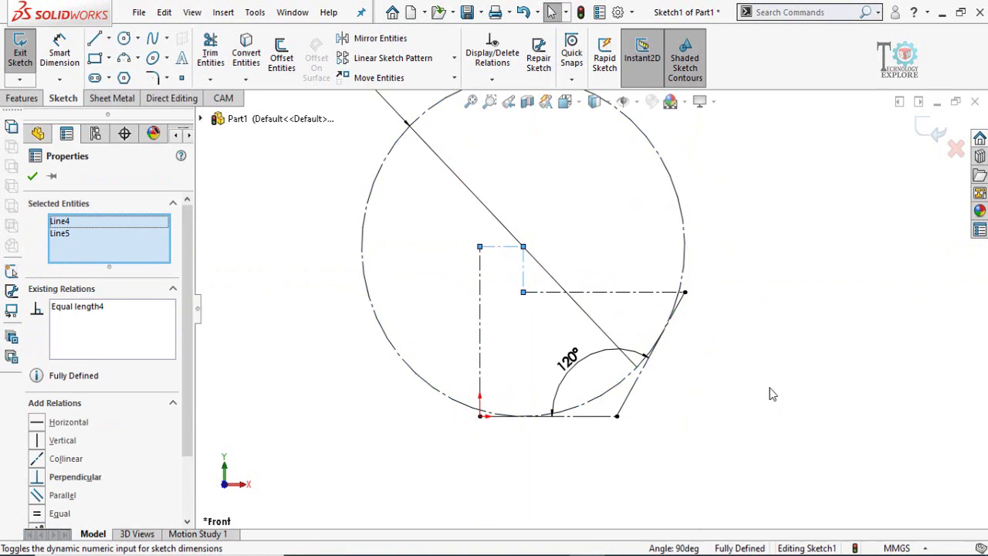
{"action": "left_click", "coordinate": [725, 377]}
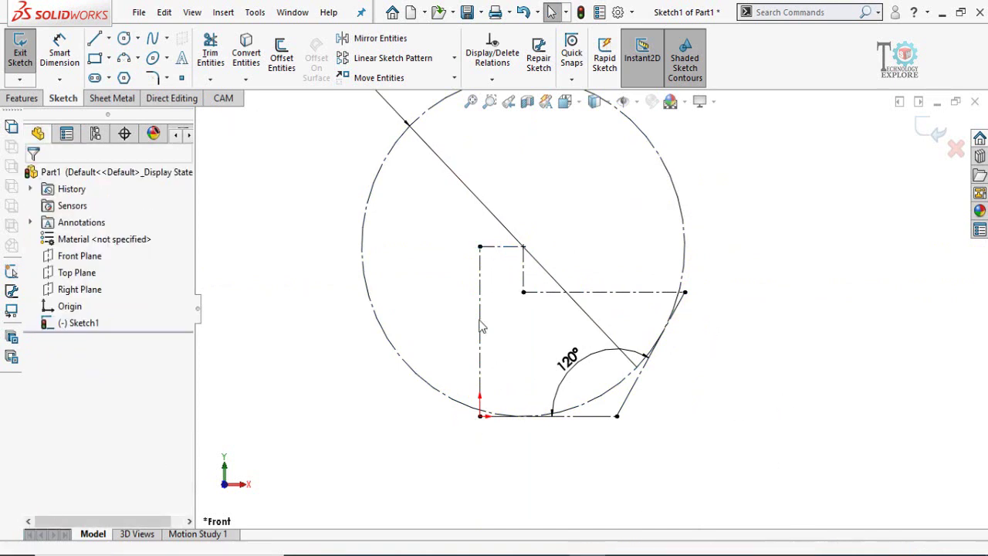
- Draw a chain of four solid lines from the origin, starting along the horizontal line and ending at the inclined line's upper end
{"action": "scroll", "coordinate": [639, 393], "scroll_direction": "up", "scroll_amount": 3}
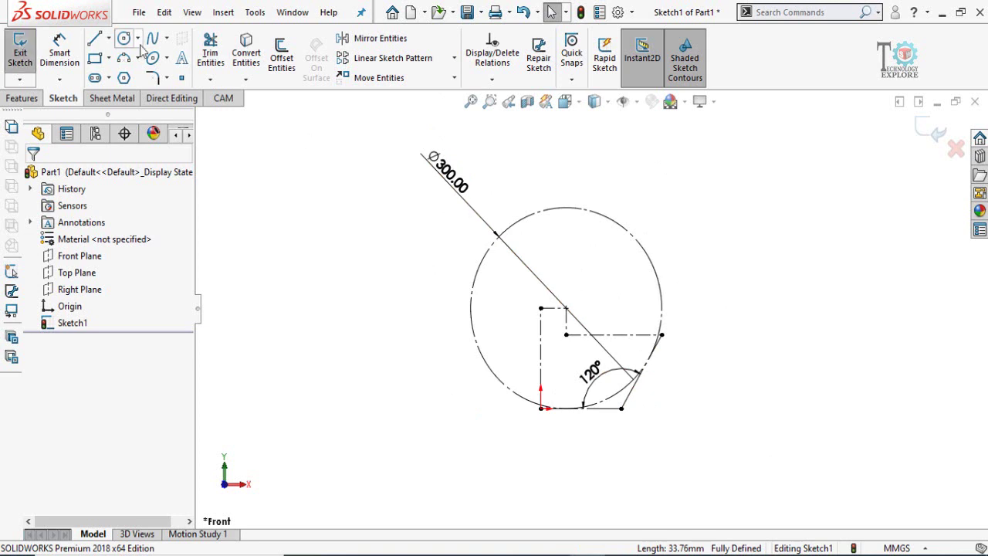
{"action": "scroll", "coordinate": [613, 332], "scroll_direction": "down", "scroll_amount": 1}
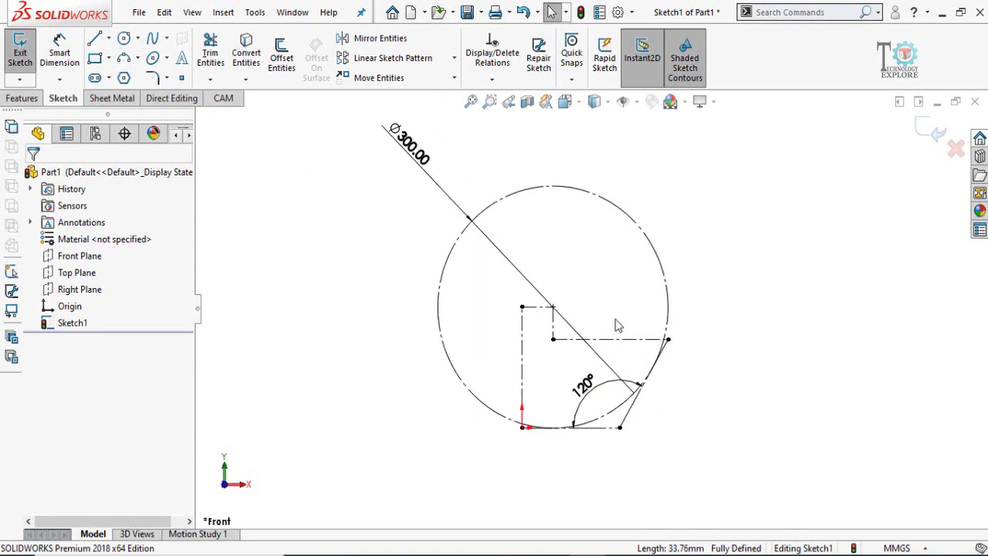
{"action": "left_click", "coordinate": [96, 39]}
{"action": "scroll", "coordinate": [607, 412], "scroll_direction": "down", "scroll_amount": 3}
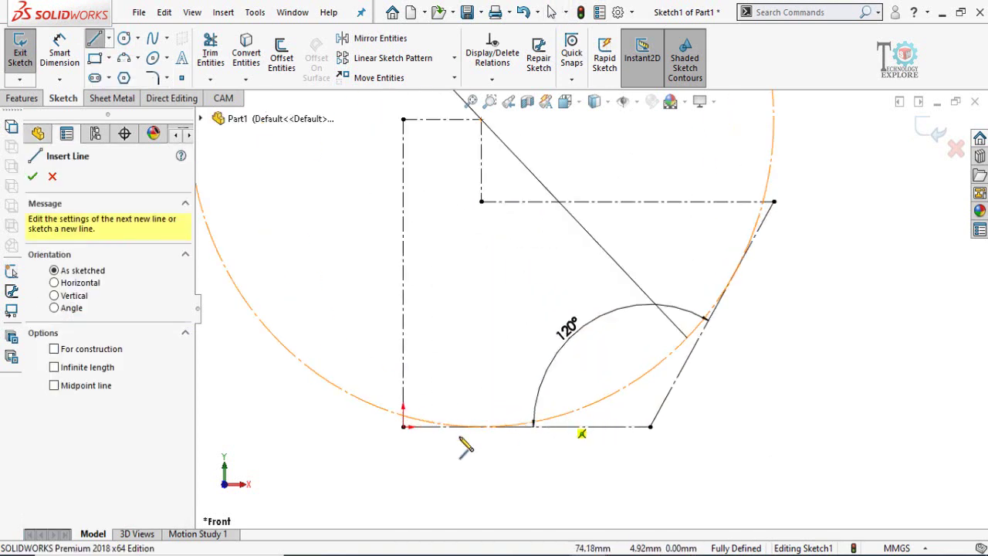
{"action": "left_click", "coordinate": [402, 427]}
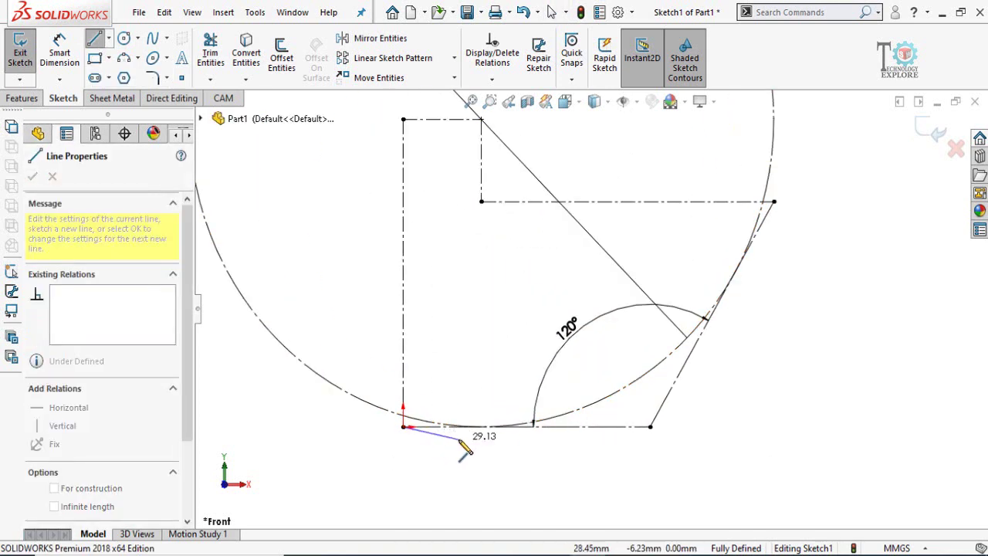
{"action": "scroll", "coordinate": [480, 434], "scroll_direction": "down", "scroll_amount": 2}
{"action": "left_click", "coordinate": [578, 392]}
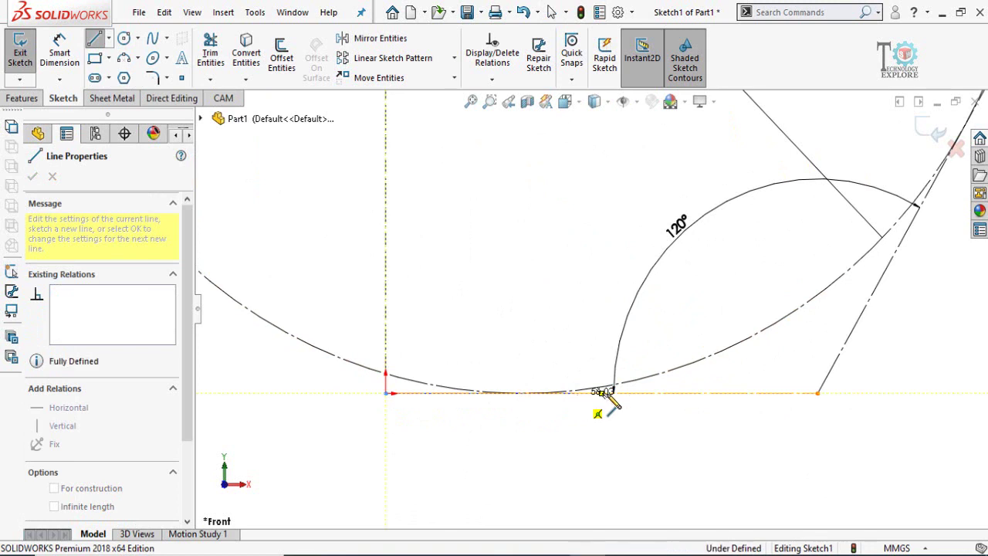
{"action": "left_click", "coordinate": [744, 322]}
{"action": "scroll", "coordinate": [588, 309], "scroll_direction": "up", "scroll_amount": 2}
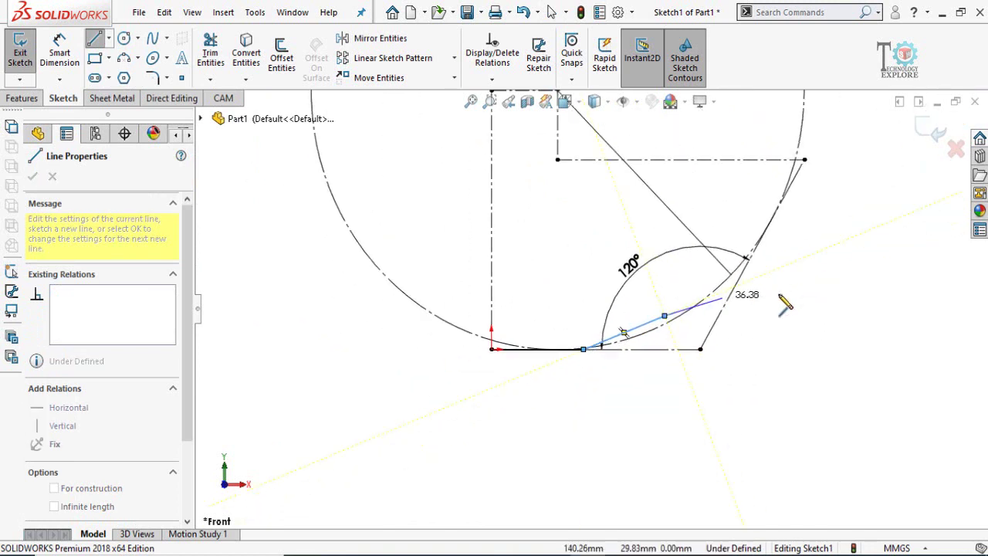
{"action": "left_click", "coordinate": [760, 223]}
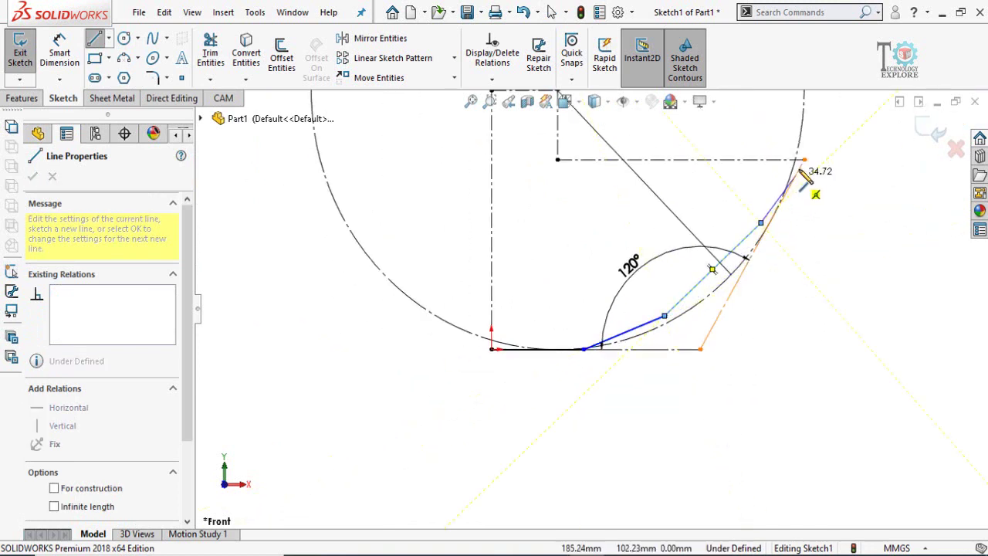
{"action": "double_click", "coordinate": [804, 159]}
{"action": "scroll", "coordinate": [786, 248], "scroll_direction": "down", "scroll_amount": 4}
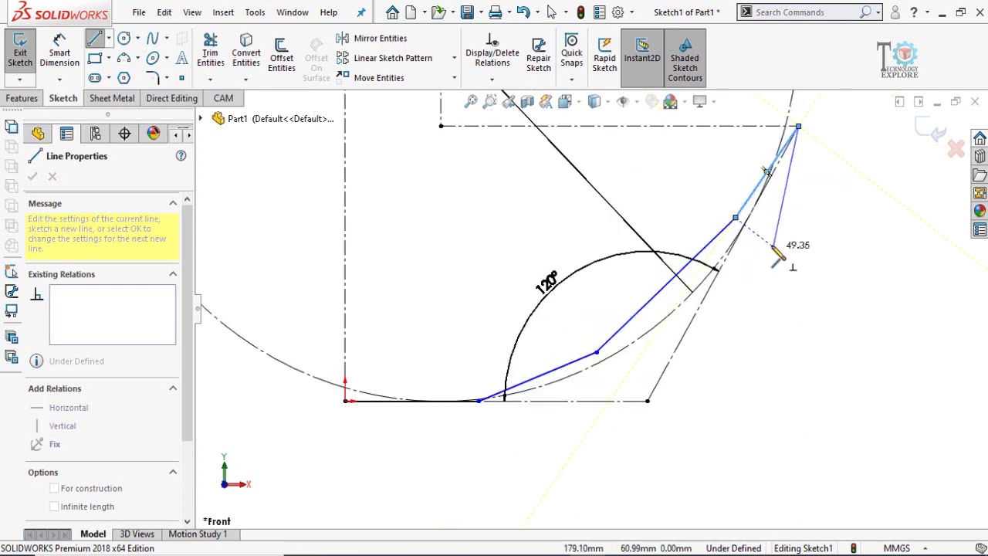
{"action": "key", "text": "Escape"}
- Make the uppermost solid line of the chain tangent to the construction circle
{"action": "scroll", "coordinate": [604, 319], "scroll_direction": "up", "scroll_amount": 3}
{"action": "scroll", "coordinate": [608, 293], "scroll_direction": "down", "scroll_amount": 2}
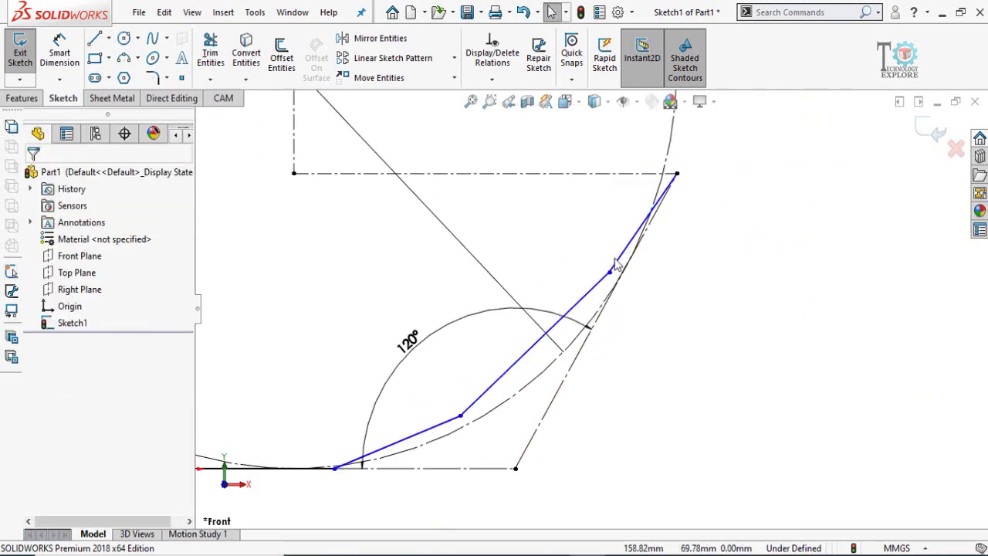
{"action": "left_click", "coordinate": [591, 342]}
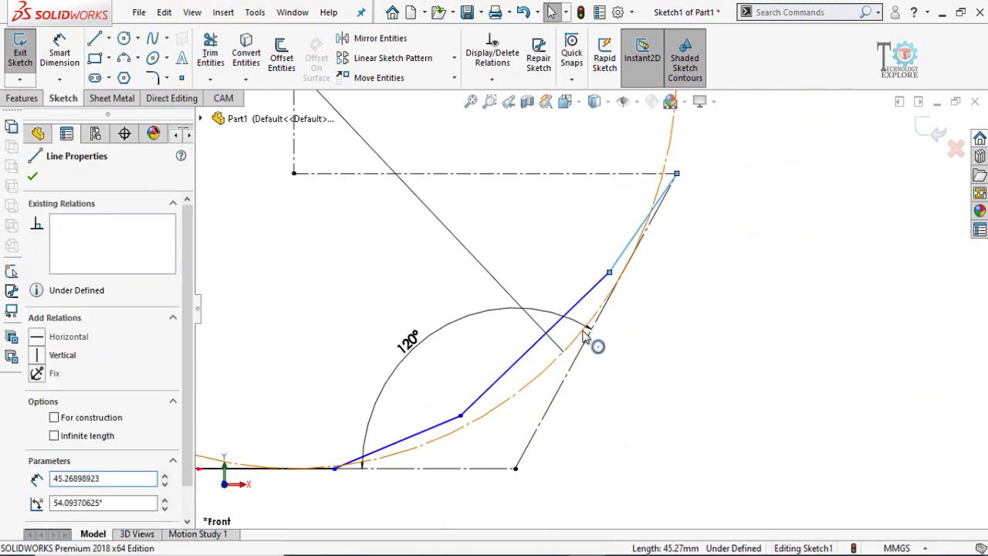
{"action": "left_click", "coordinate": [591, 342], "text": "ctrl"}
{"action": "left_click", "coordinate": [624, 262]}
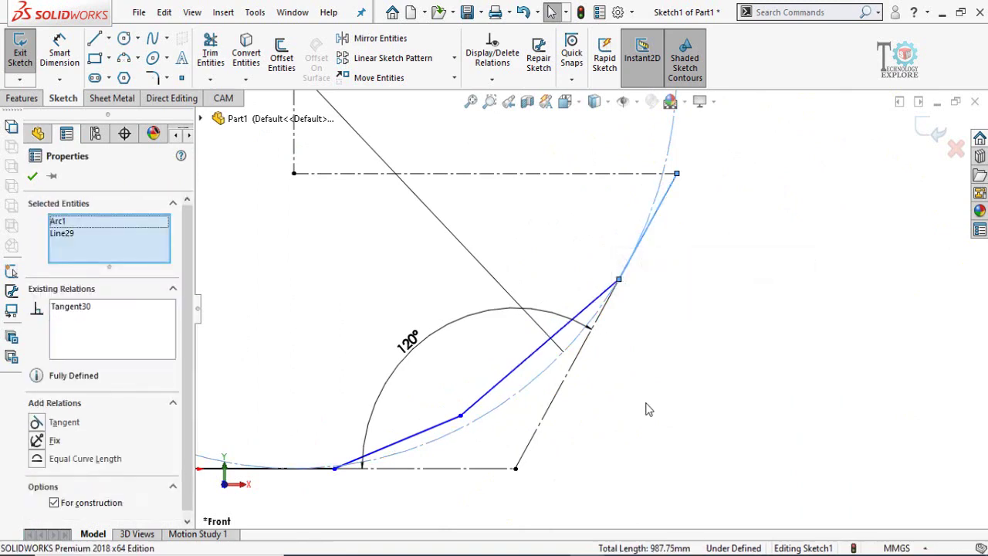
{"action": "left_click", "coordinate": [646, 406]}
- Make the second solid line from the origin tangent to the construction circle
{"action": "scroll", "coordinate": [646, 406], "scroll_direction": "up", "scroll_amount": 1}
{"action": "scroll", "coordinate": [476, 395], "scroll_direction": "down", "scroll_amount": 1}
{"action": "scroll", "coordinate": [477, 395], "scroll_direction": "down", "scroll_amount": 2}
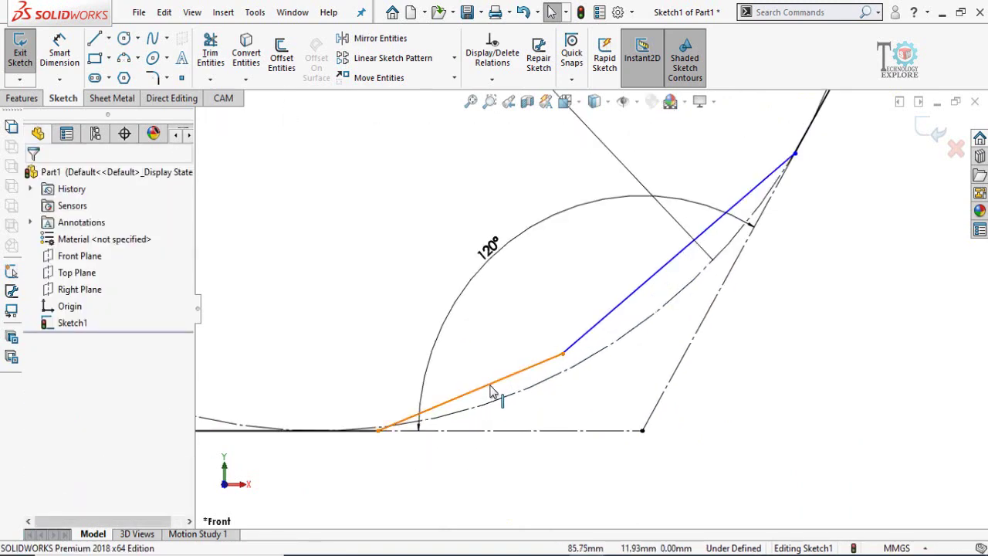
{"action": "left_click", "coordinate": [491, 391]}
{"action": "left_click", "coordinate": [512, 405], "text": "ctrl"}
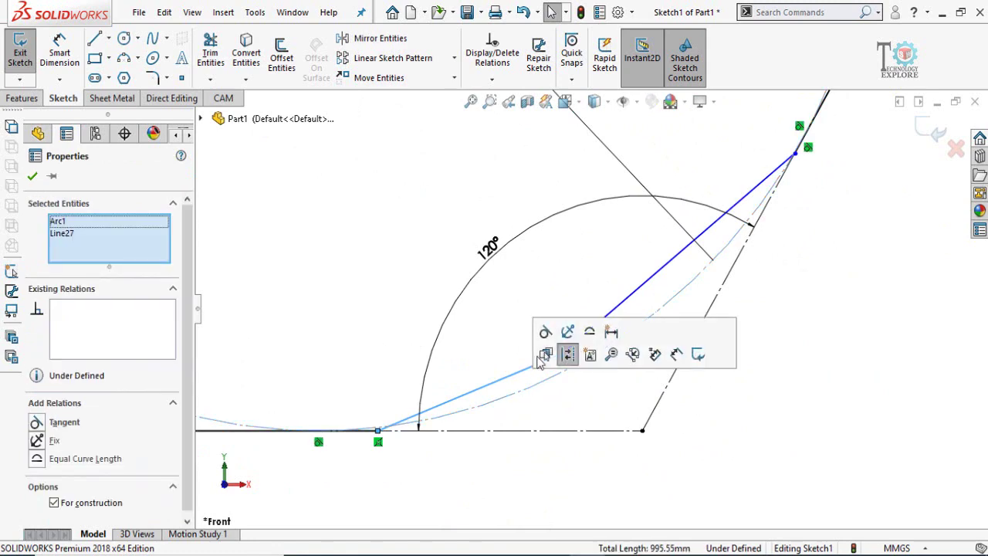
{"action": "left_click", "coordinate": [545, 354]}
{"action": "left_click", "coordinate": [522, 463]}
- Make the third solid line from the origin tangent to the construction circle
{"action": "scroll", "coordinate": [546, 436], "scroll_direction": "down", "scroll_amount": 1}
{"action": "scroll", "coordinate": [614, 294], "scroll_direction": "up", "scroll_amount": 1}
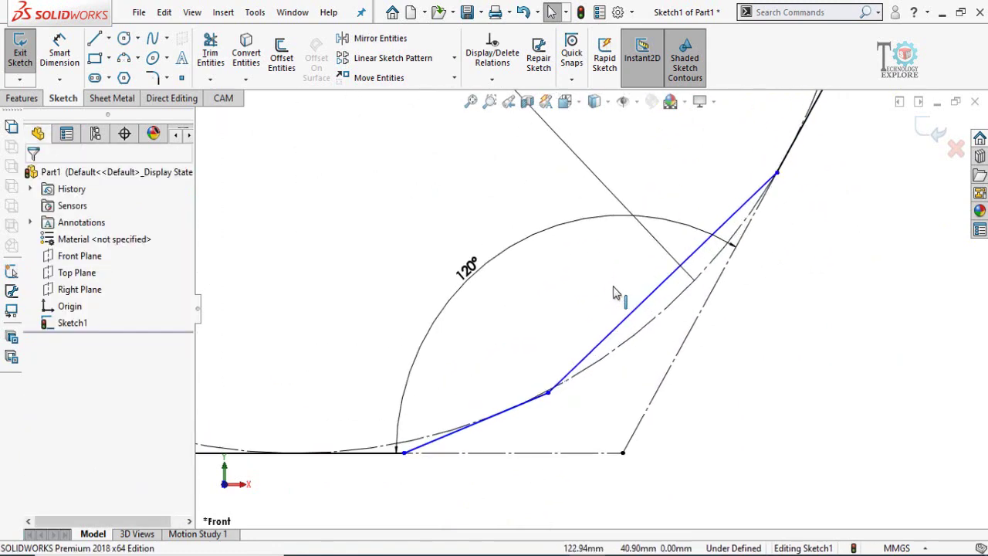
{"action": "left_click", "coordinate": [639, 317]}
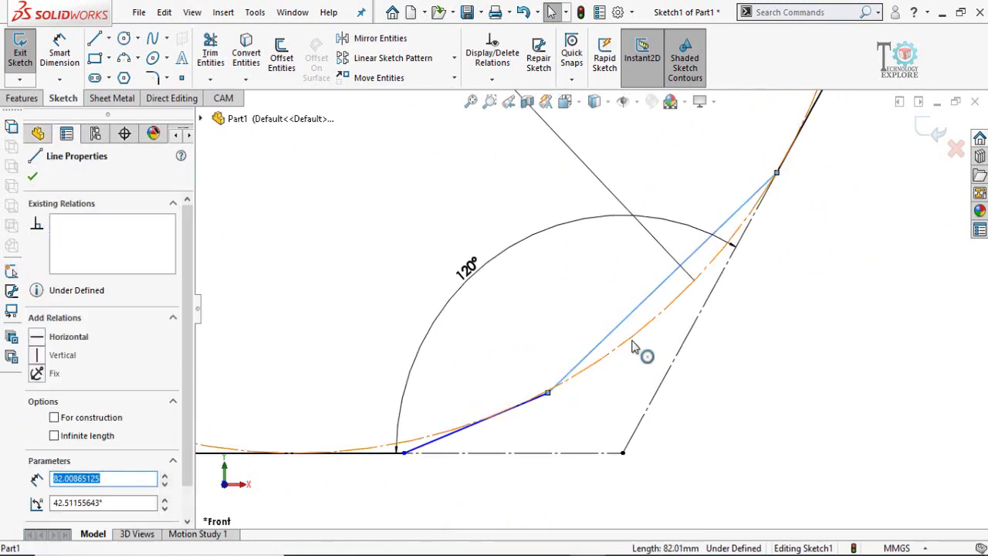
{"action": "left_click", "coordinate": [640, 344]}
{"action": "left_click", "coordinate": [670, 275], "text": "ctrl"}
{"action": "left_click", "coordinate": [672, 273]}
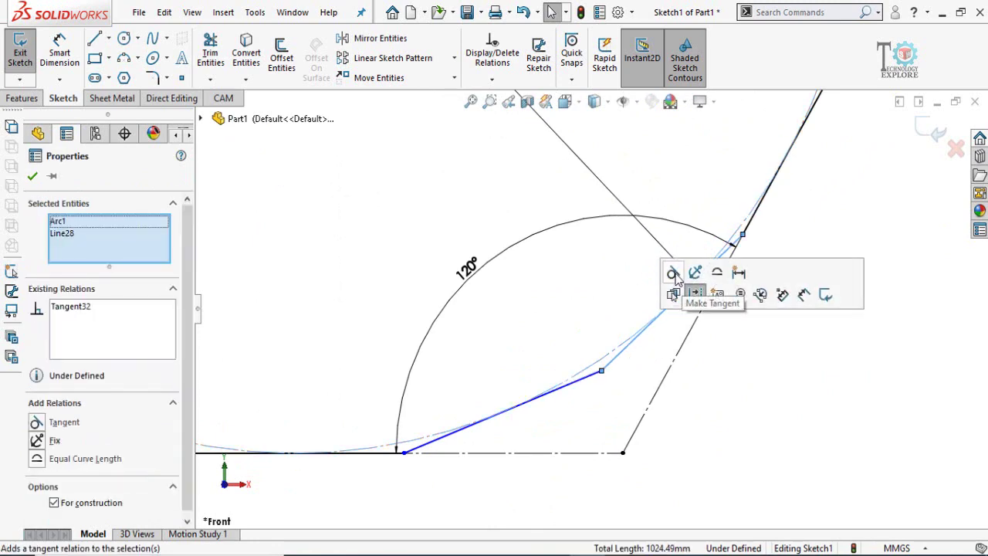
{"action": "left_click", "coordinate": [718, 377]}
- Apply an equal-length relation to all four solid lines of the chain
{"action": "scroll", "coordinate": [719, 377], "scroll_direction": "up", "scroll_amount": 2}
{"action": "scroll", "coordinate": [468, 386], "scroll_direction": "down", "scroll_amount": 1}
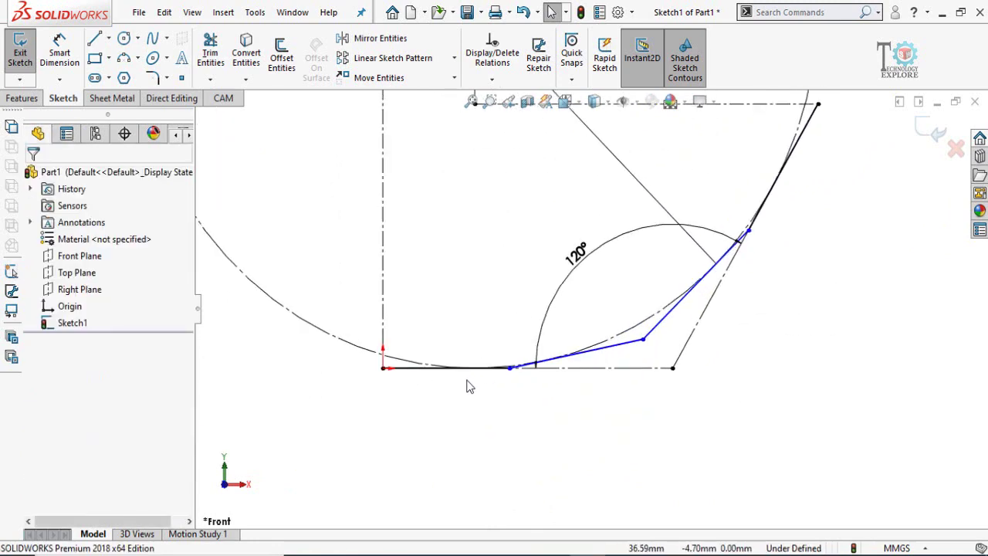
{"action": "left_click", "coordinate": [466, 373]}
{"action": "left_click", "coordinate": [649, 346], "text": "ctrl"}
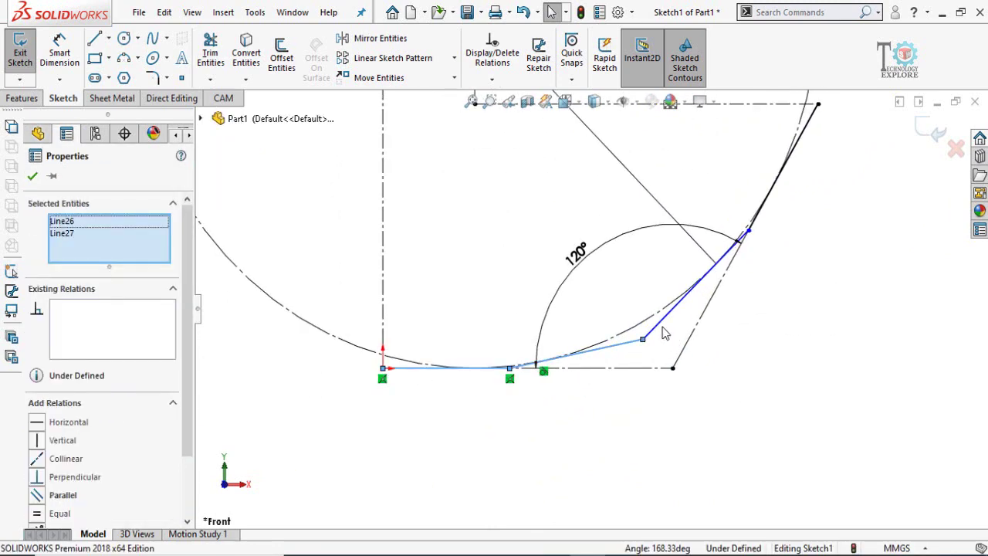
{"action": "left_click", "coordinate": [660, 333], "text": "ctrl"}
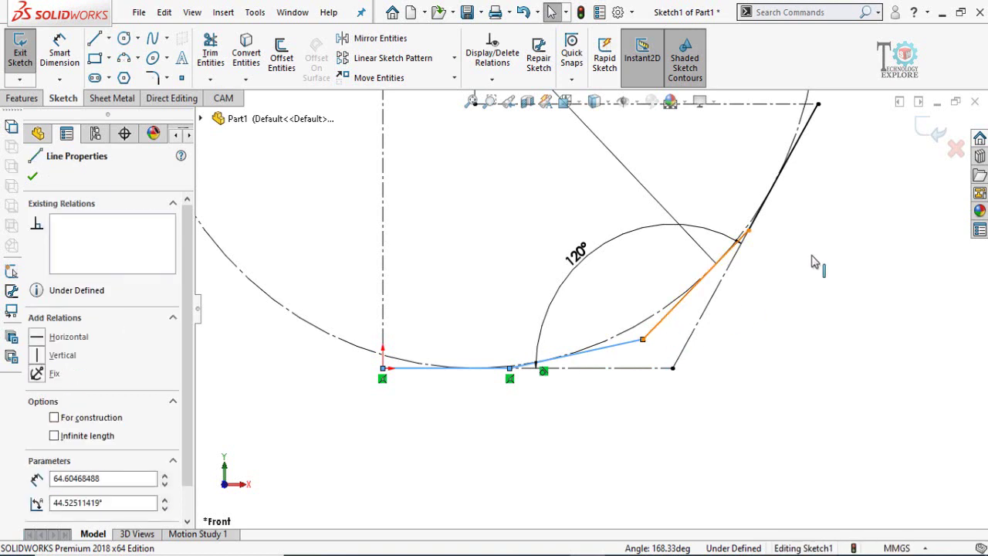
{"action": "left_click", "coordinate": [774, 197], "text": "ctrl"}
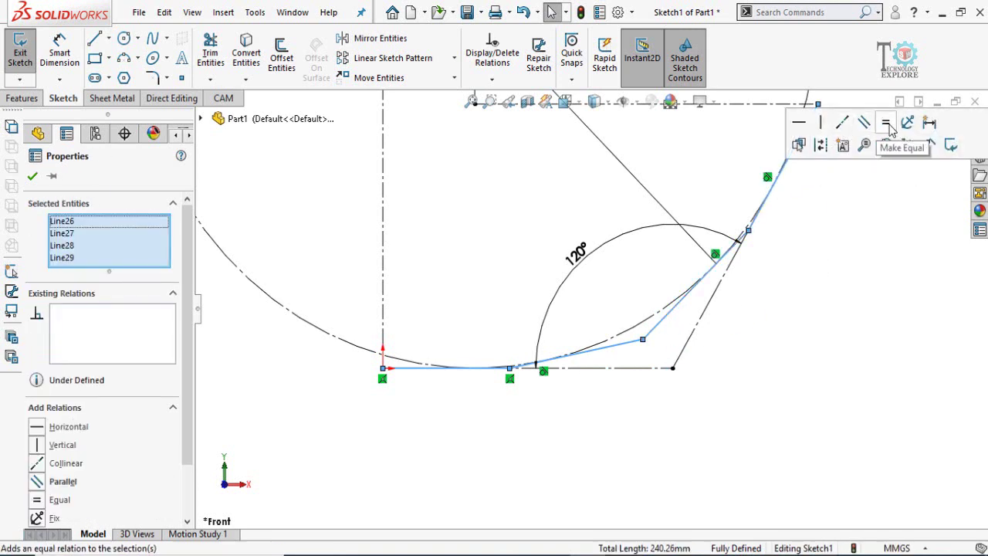
{"action": "left_click", "coordinate": [892, 131]}
{"action": "left_click", "coordinate": [691, 412]}
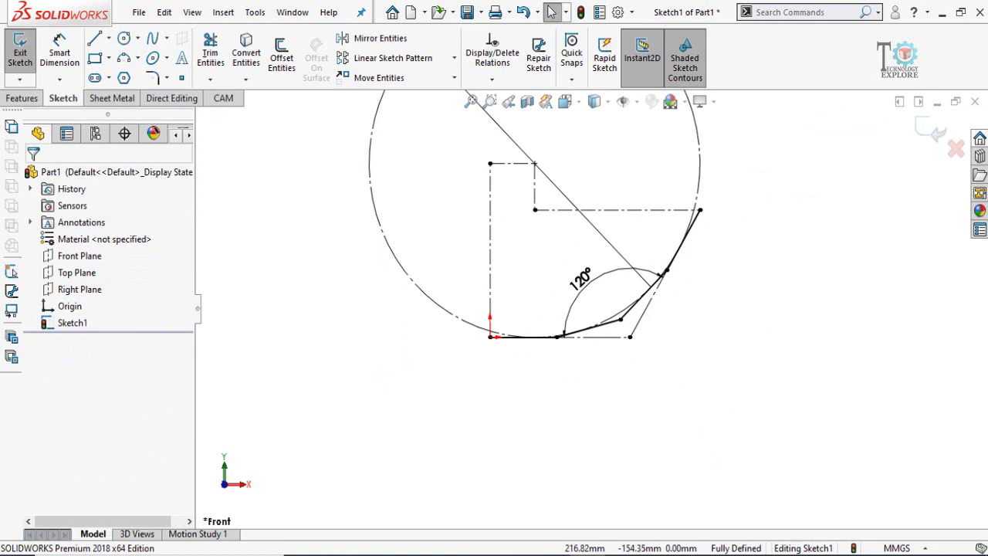
- Exit the elbow's layout sketch and keep its changes
{"action": "left_click", "coordinate": [925, 129]}
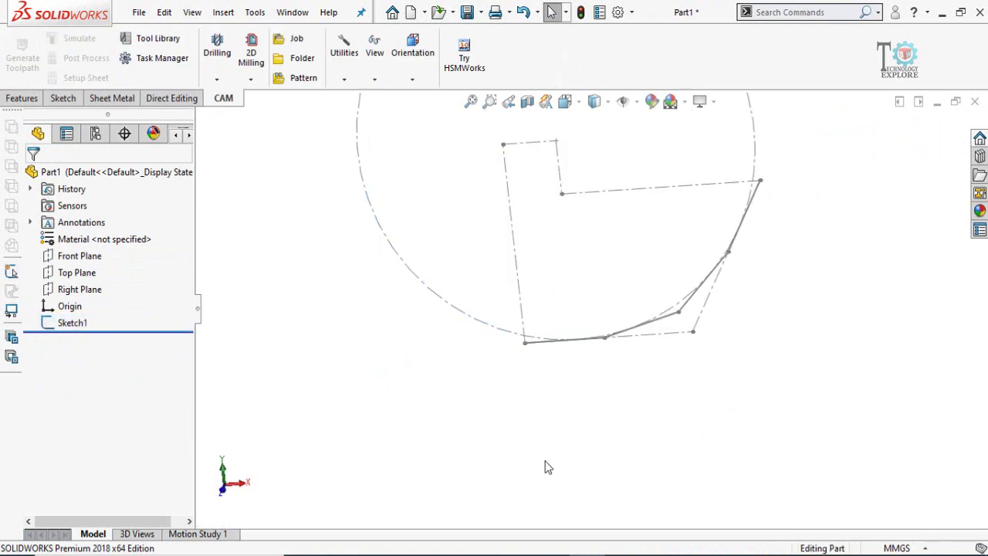
{"action": "scroll", "coordinate": [519, 335], "scroll_direction": "down", "scroll_amount": 2}
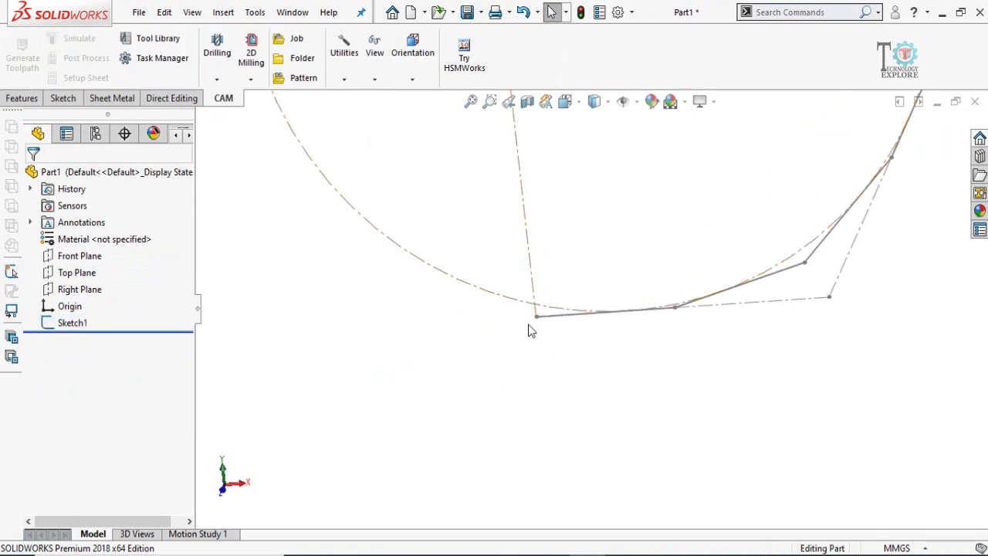
{"action": "scroll", "coordinate": [560, 340], "scroll_direction": "up", "scroll_amount": 3}
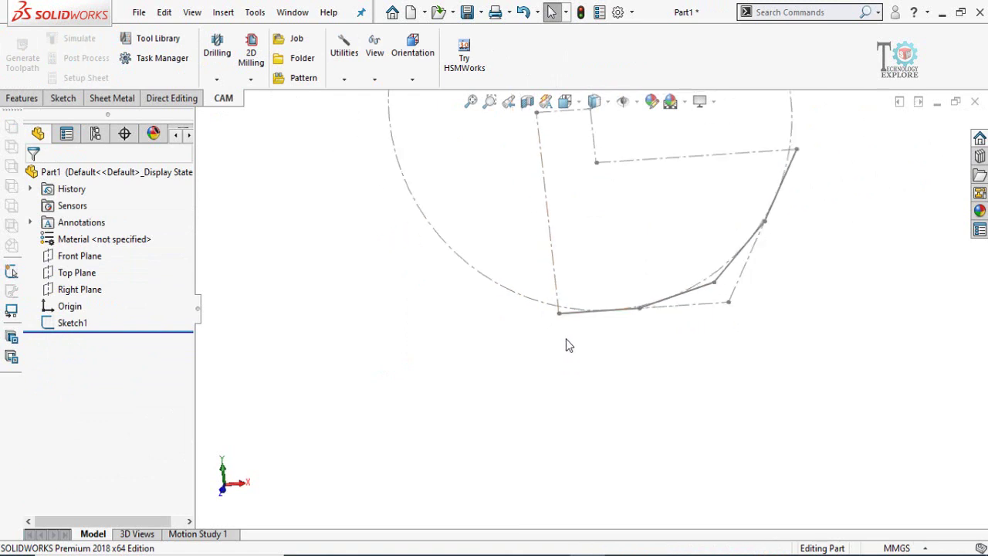
- Sketch a circle about 132 mm in diameter on the Right Plane, centred on the origin at the start of the line chain
{"action": "left_click", "coordinate": [78, 292]}
{"action": "mouse_move", "coordinate": [648, 319]}
{"action": "middle_mouse_down"}
{"action": "mouse_move", "coordinate": [619, 299]}
{"action": "mouse_move", "coordinate": [636, 258]}
{"action": "mouse_move", "coordinate": [625, 286]}
{"action": "middle_mouse_up"}
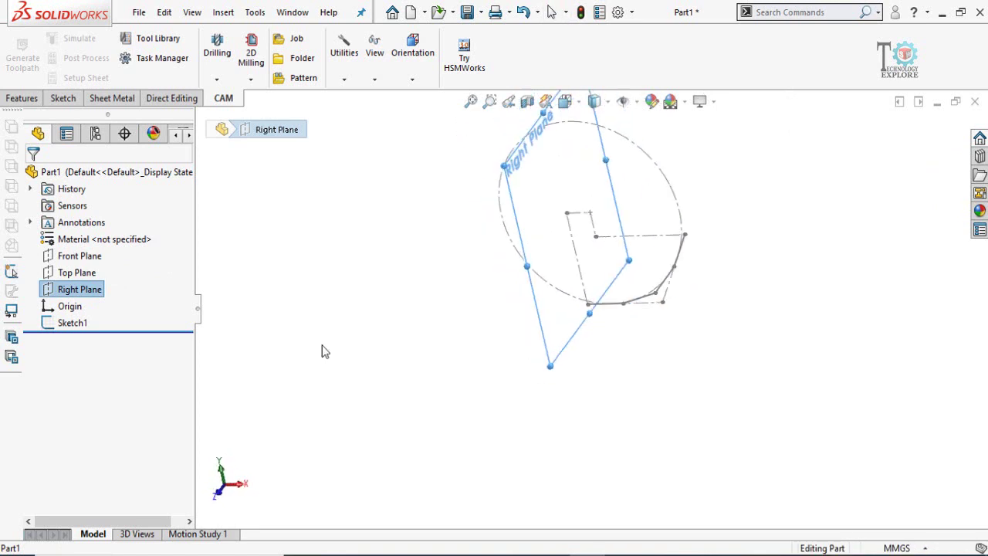
{"action": "left_click", "coordinate": [48, 290]}
{"action": "left_click", "coordinate": [61, 264]}
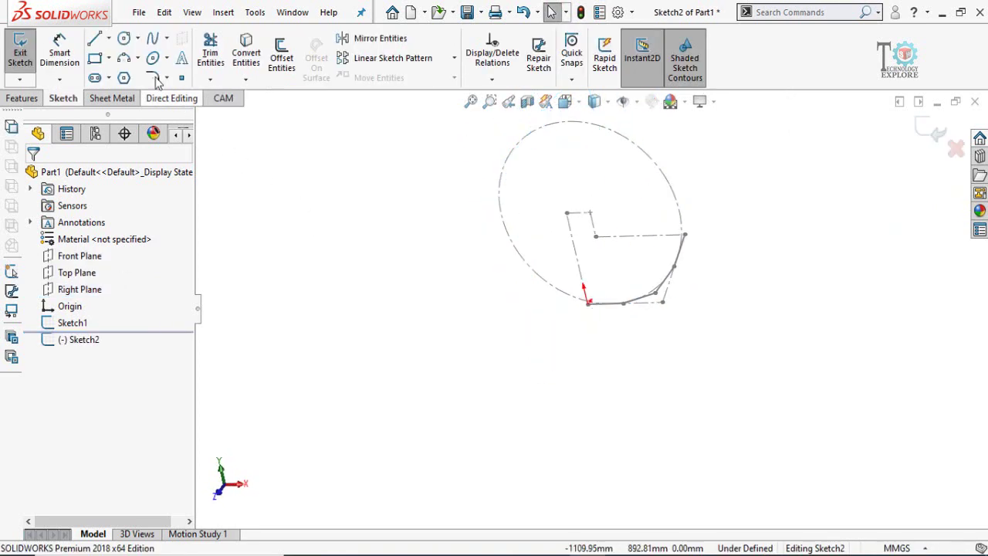
{"action": "left_click", "coordinate": [124, 38]}
{"action": "scroll", "coordinate": [622, 299], "scroll_direction": "down", "scroll_amount": 4}
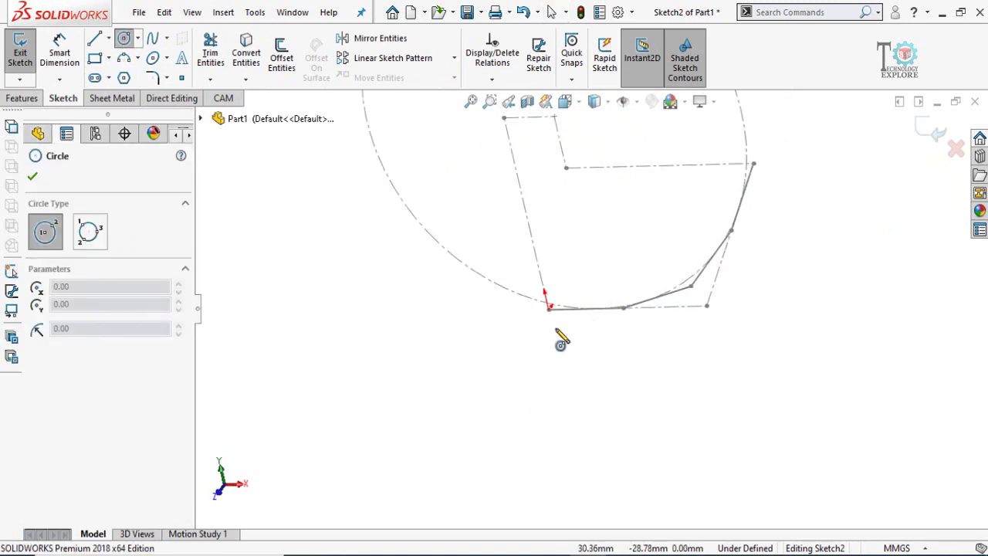
{"action": "left_click", "coordinate": [548, 307]}
{"action": "left_click", "coordinate": [586, 376]}
{"action": "middle_click_drag", "start_coordinate": [587, 376], "coordinate": [459, 399]}
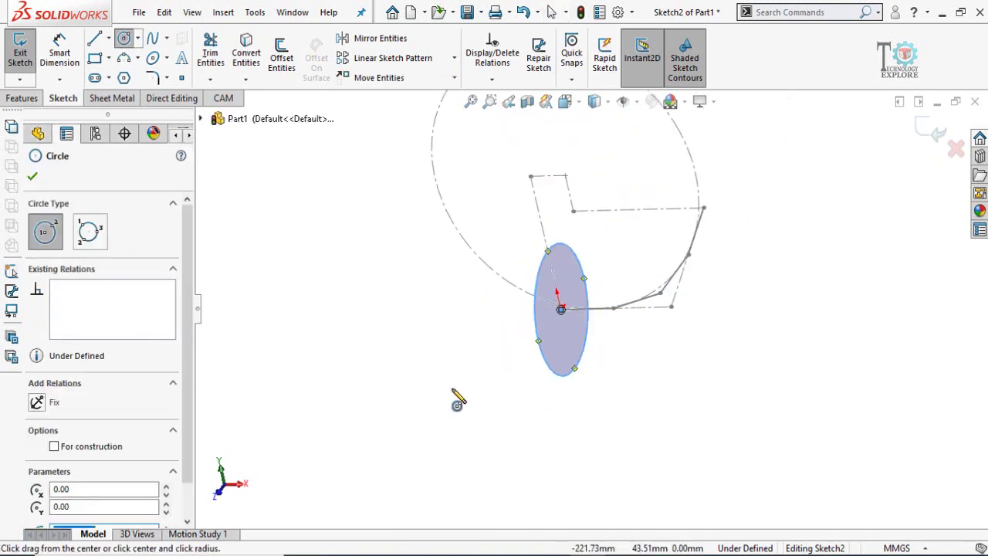
- Dimension the circle's diameter and set it to 60 mm
{"action": "middle_click_drag", "start_coordinate": [579, 386], "coordinate": [514, 324]}
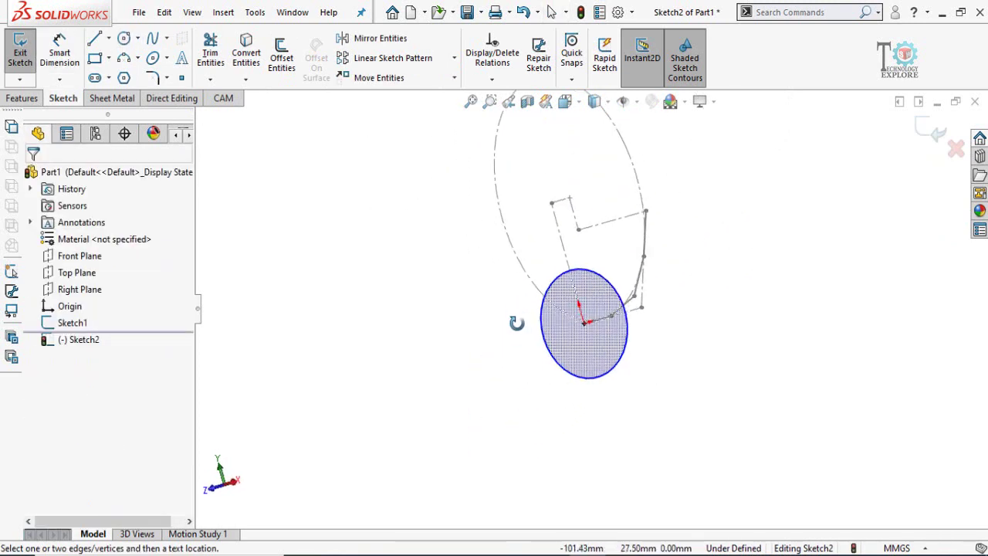
{"action": "left_click", "coordinate": [580, 379]}
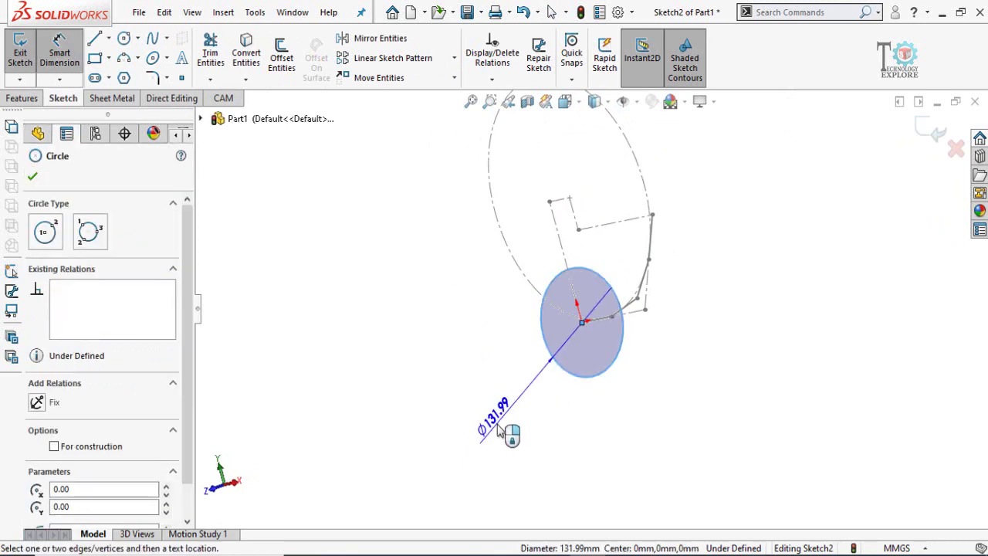
{"action": "left_click", "coordinate": [500, 432]}
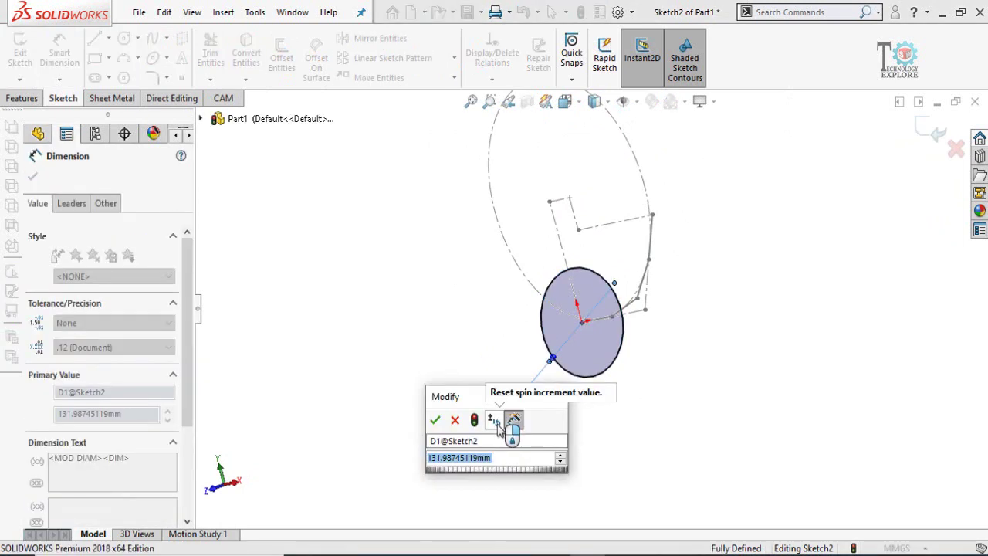
{"action": "type", "text": "60"}
{"action": "key", "text": "Return"}
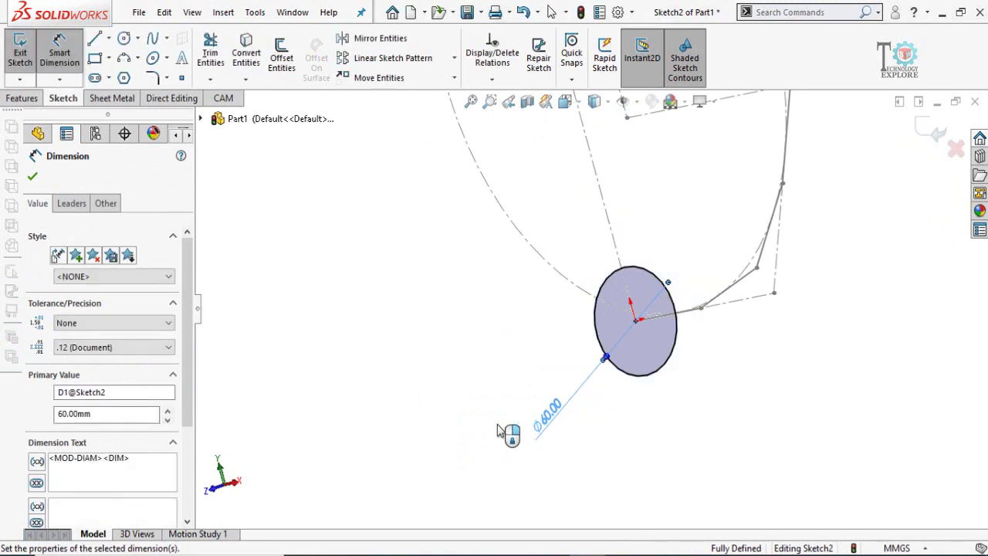
{"action": "scroll", "coordinate": [717, 260], "scroll_direction": "up", "scroll_amount": 5}
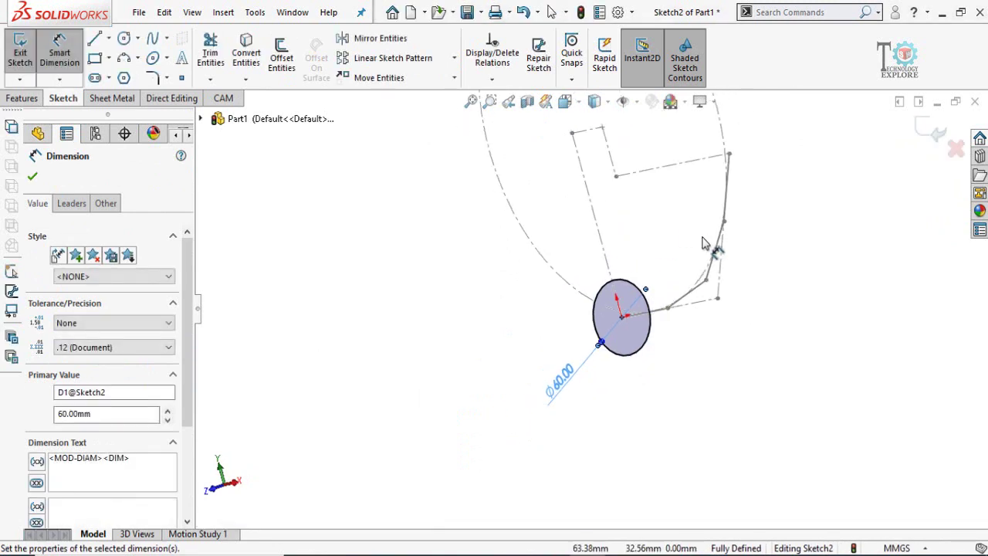
{"action": "left_click", "coordinate": [287, 246]}
- Sweep the 60 mm circle along the four-segment layout sketch to form the solid elbow
{"action": "left_click", "coordinate": [37, 104]}
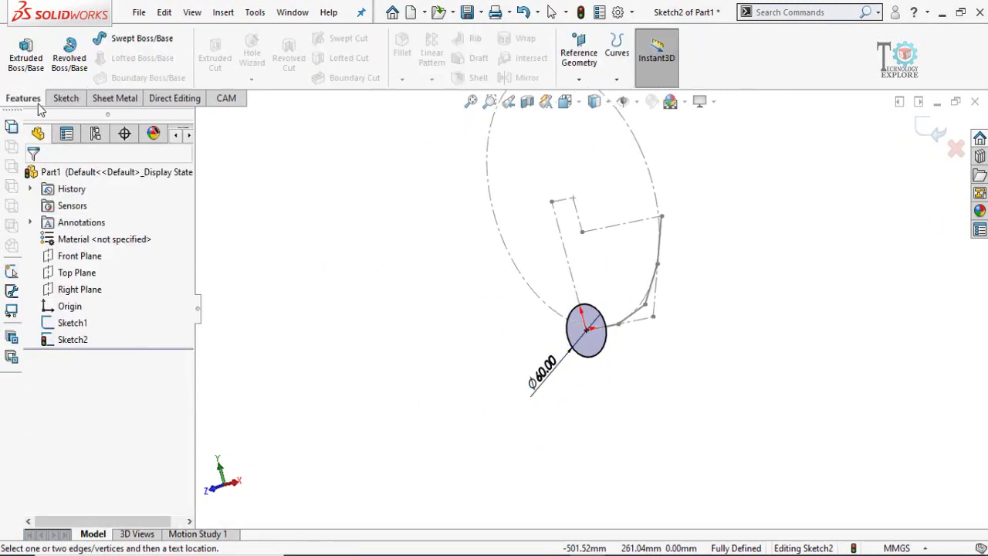
{"action": "left_click", "coordinate": [147, 45]}
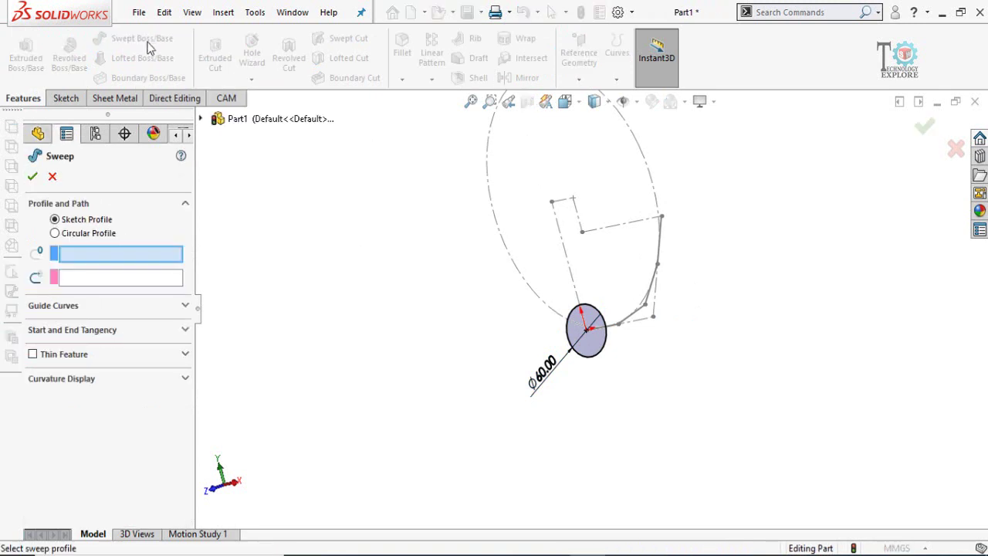
{"action": "left_click", "coordinate": [582, 364]}
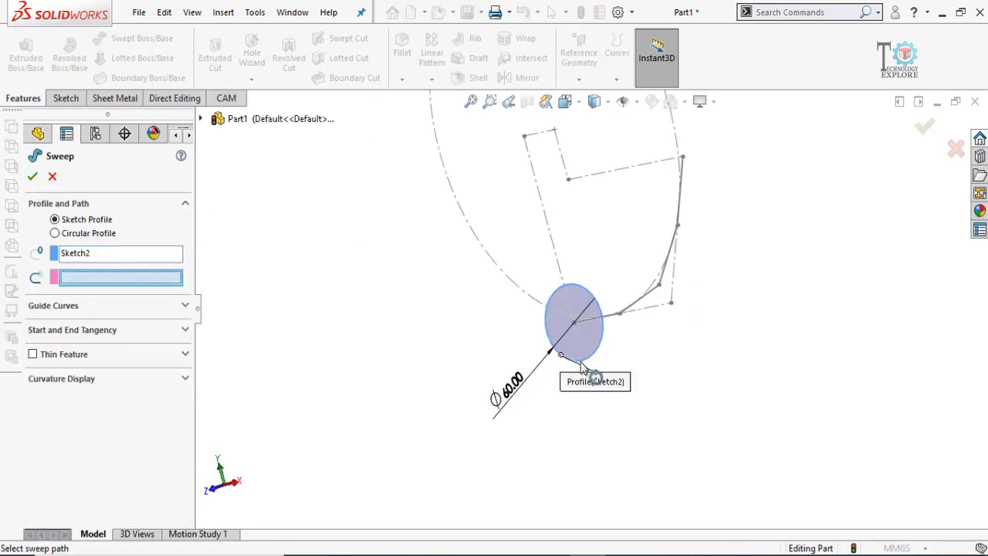
{"action": "left_click", "coordinate": [664, 282]}
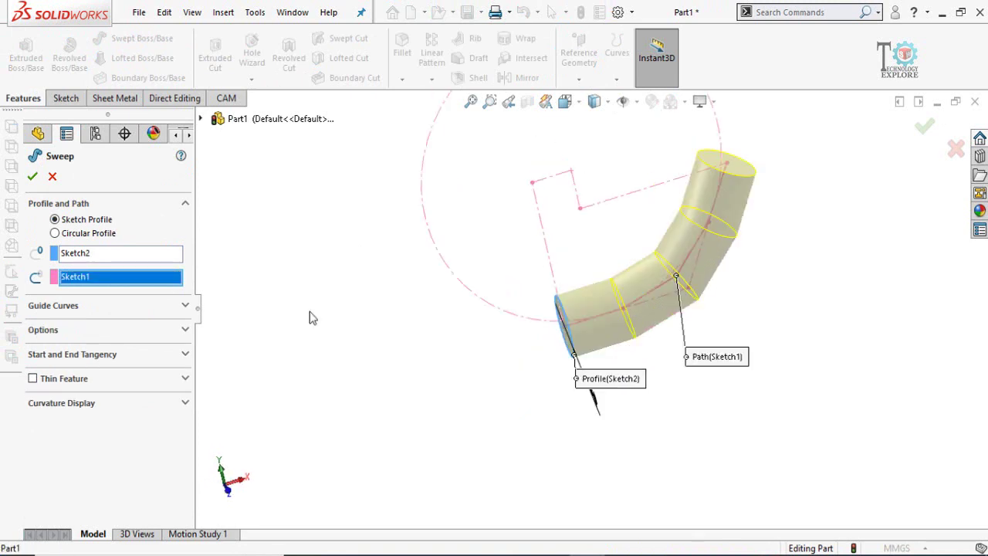
{"action": "left_click", "coordinate": [33, 177]}
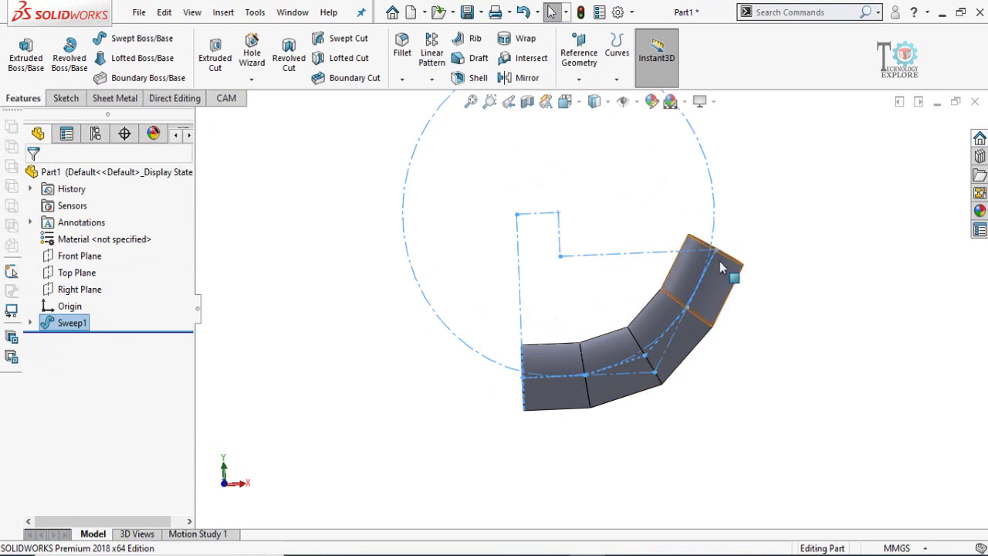
{"action": "scroll", "coordinate": [577, 353], "scroll_direction": "up", "scroll_amount": 2}
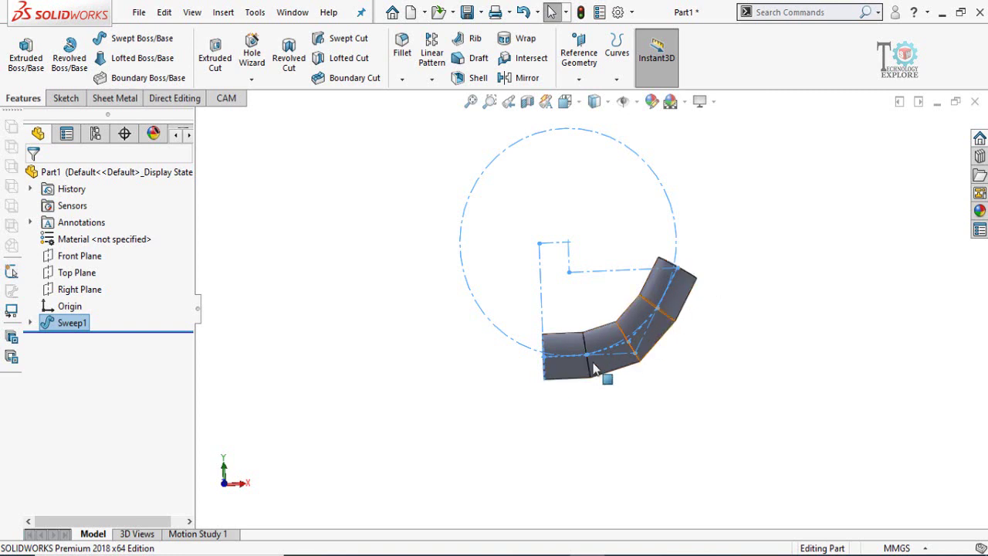
{"action": "left_click", "coordinate": [617, 409]}
- Shell the elbow to a 1 mm wall thickness, removing both circular end faces
{"action": "mouse_move", "coordinate": [613, 404]}
{"action": "middle_mouse_down"}
{"action": "mouse_move", "coordinate": [602, 286]}
{"action": "mouse_move", "coordinate": [540, 201]}
{"action": "middle_mouse_up"}
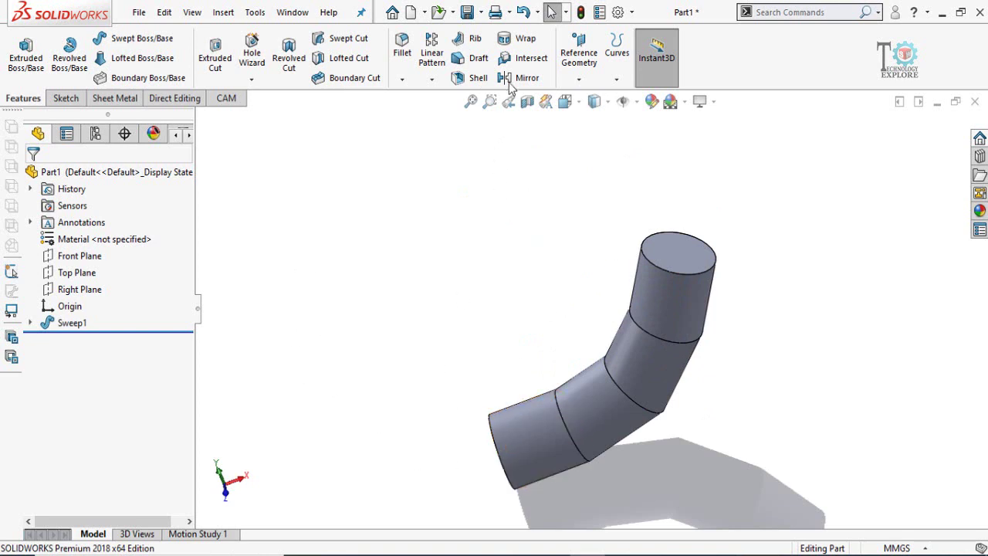
{"action": "left_click", "coordinate": [476, 79]}
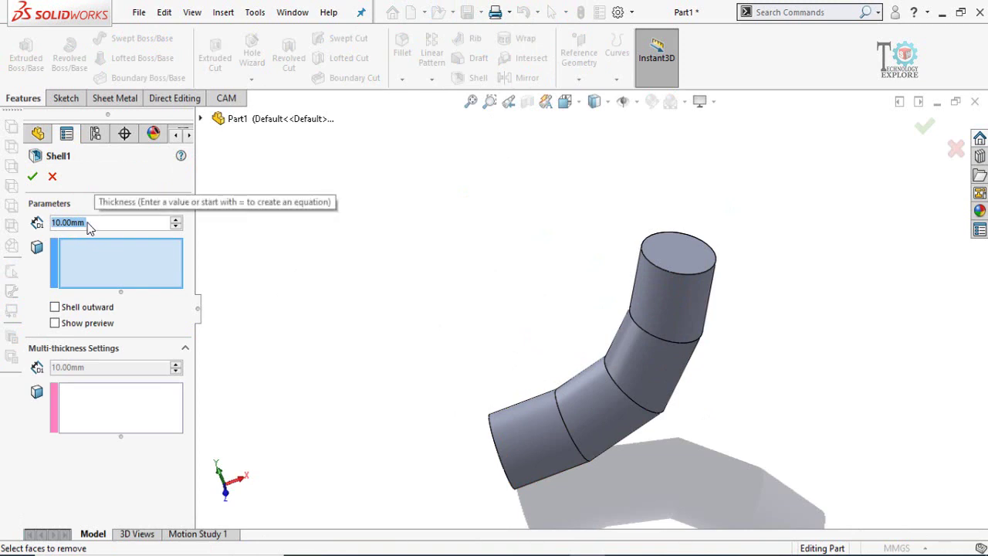
{"action": "type", "text": "1"}
{"action": "key", "text": "Return"}
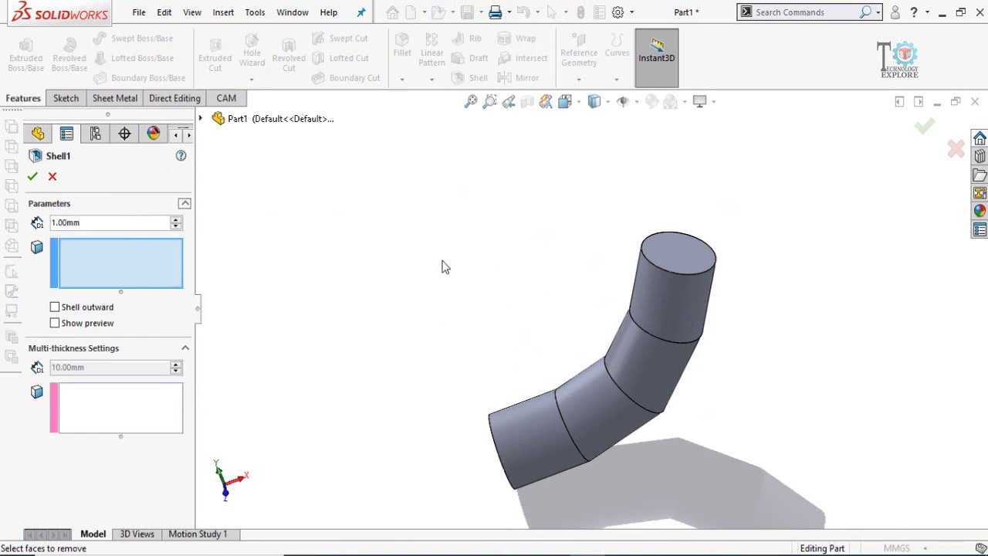
{"action": "left_click", "coordinate": [681, 258]}
{"action": "middle_click_drag", "start_coordinate": [661, 286], "coordinate": [421, 317]}
{"action": "left_click", "coordinate": [507, 420]}
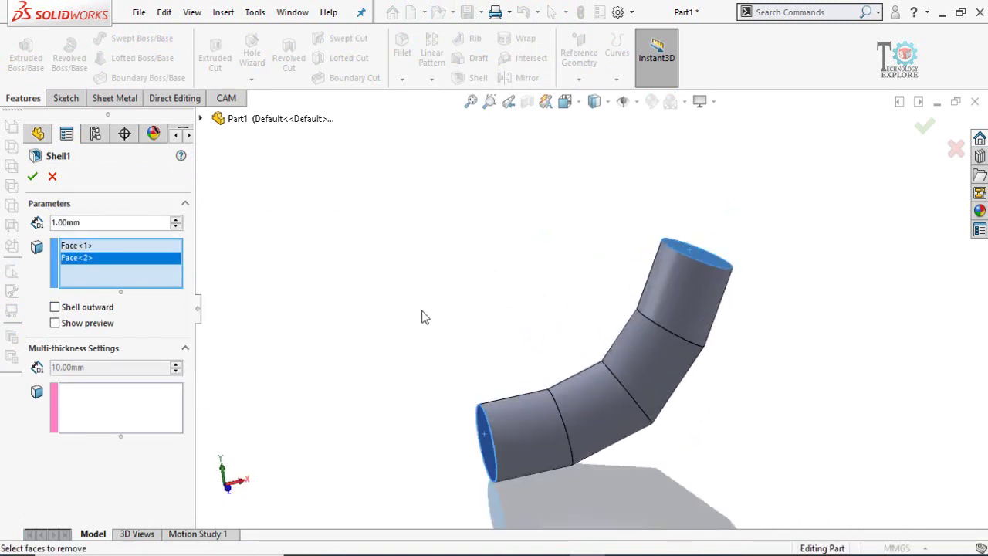
{"action": "left_click", "coordinate": [32, 177]}
{"action": "mouse_move", "coordinate": [497, 302]}
{"action": "middle_mouse_down"}
{"action": "mouse_move", "coordinate": [554, 335]}
{"action": "mouse_move", "coordinate": [548, 385]}
{"action": "mouse_move", "coordinate": [483, 304]}
{"action": "middle_mouse_up"}
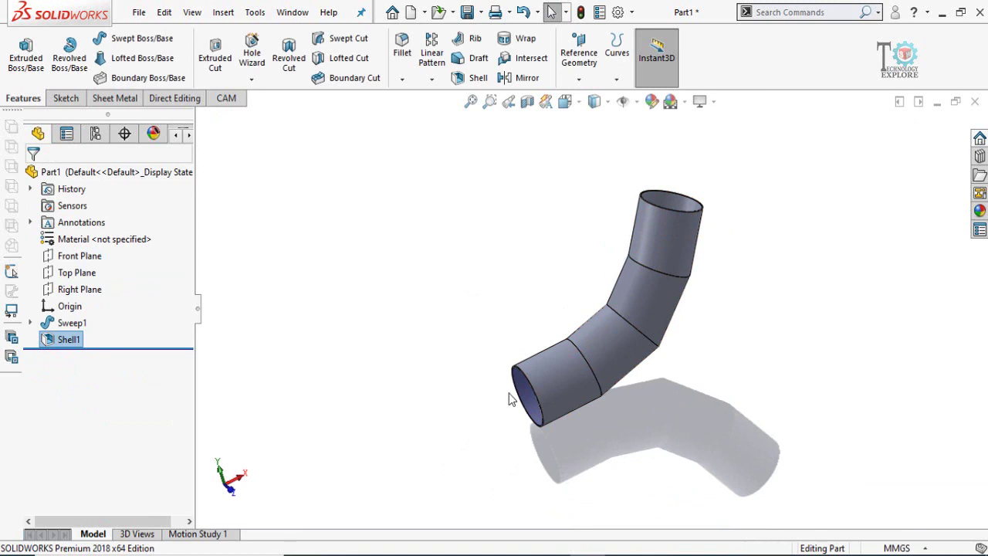
{"action": "left_click", "coordinate": [380, 247]}
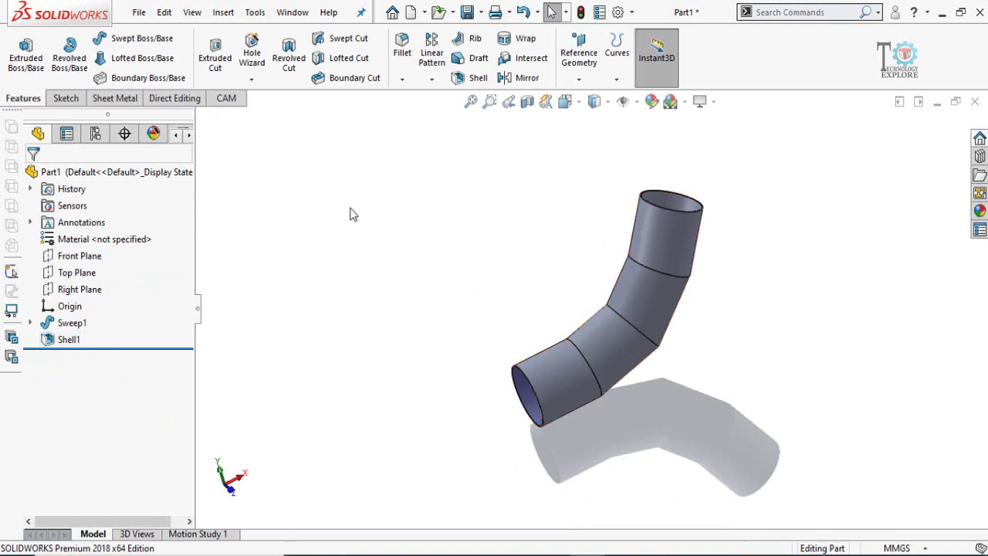
- Sketch a closed line profile on the Front Plane that covers the inner side of the bend and runs lengthwise through all four pipe segments
{"action": "left_click", "coordinate": [70, 257]}
{"action": "left_click", "coordinate": [84, 228]}
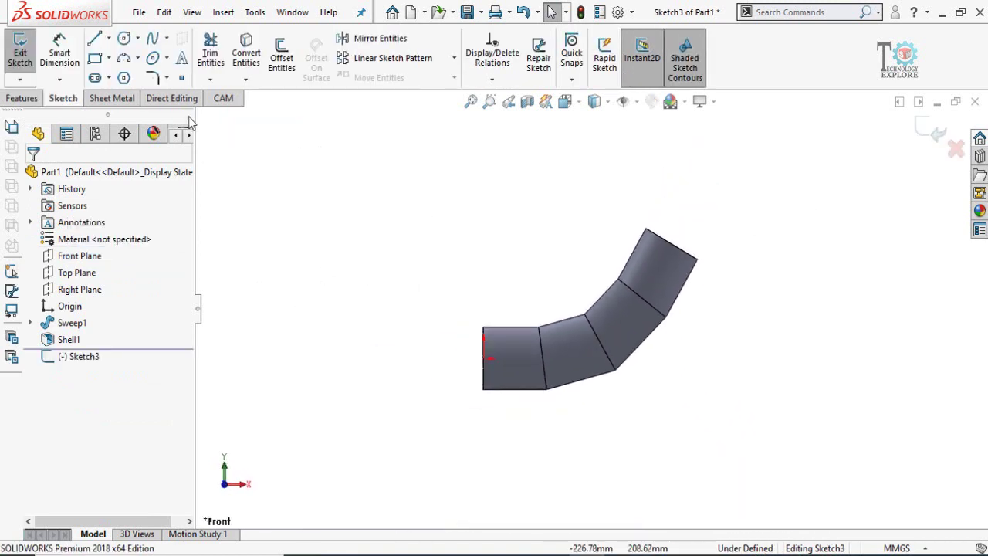
{"action": "left_click", "coordinate": [96, 40]}
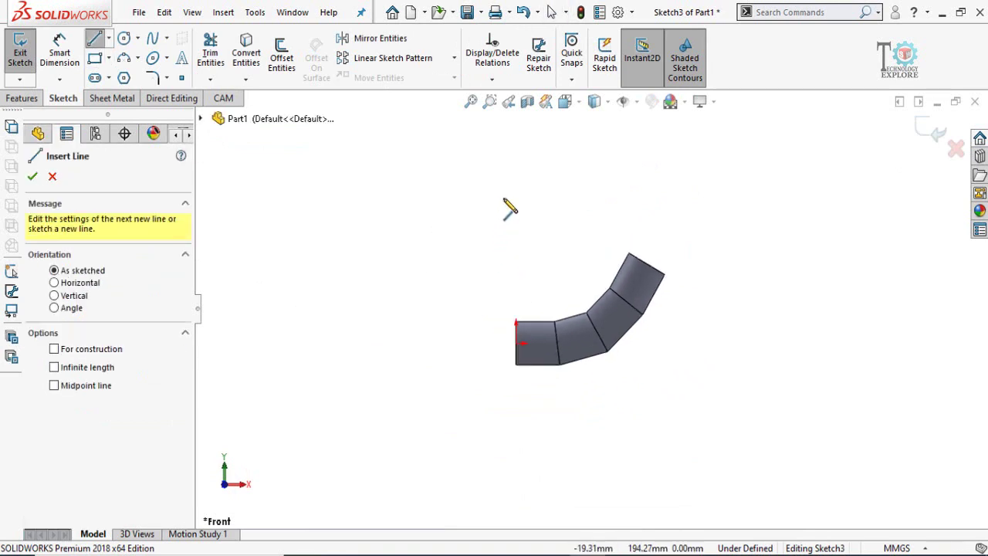
{"action": "left_click", "coordinate": [488, 186]}
{"action": "left_click", "coordinate": [488, 338]}
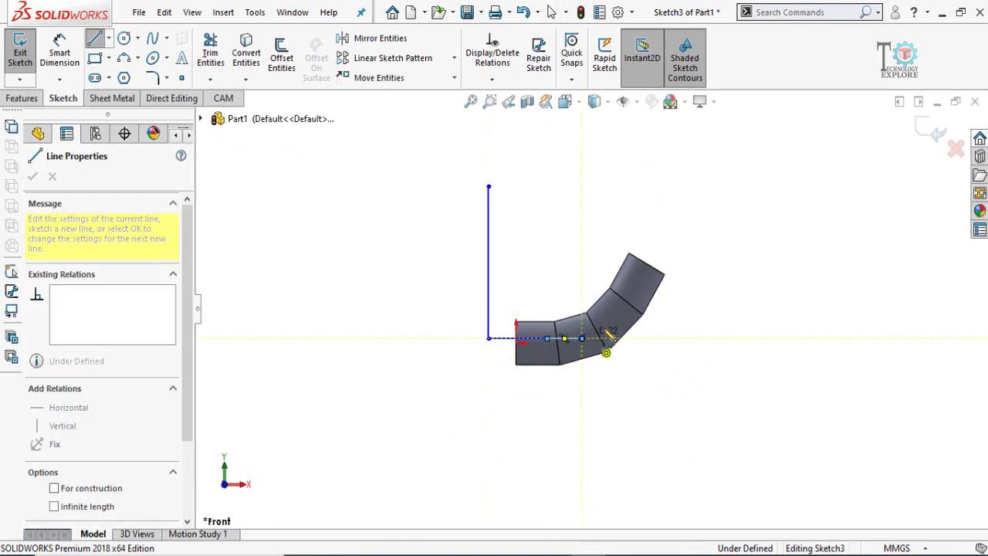
{"action": "left_click", "coordinate": [582, 337]}
{"action": "left_click", "coordinate": [653, 232]}
{"action": "left_click", "coordinate": [653, 186]}
{"action": "left_click", "coordinate": [488, 186]}
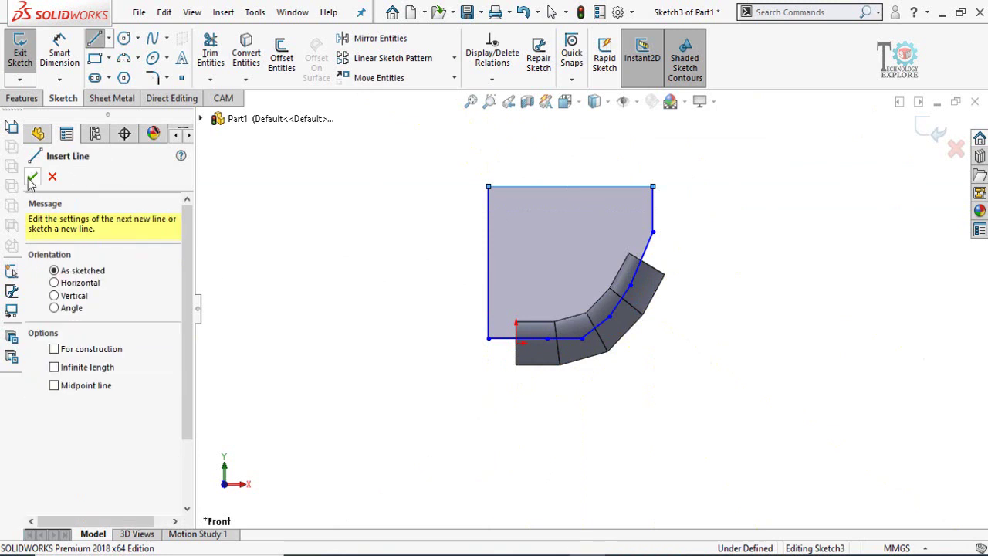
{"action": "key", "text": "Escape"}
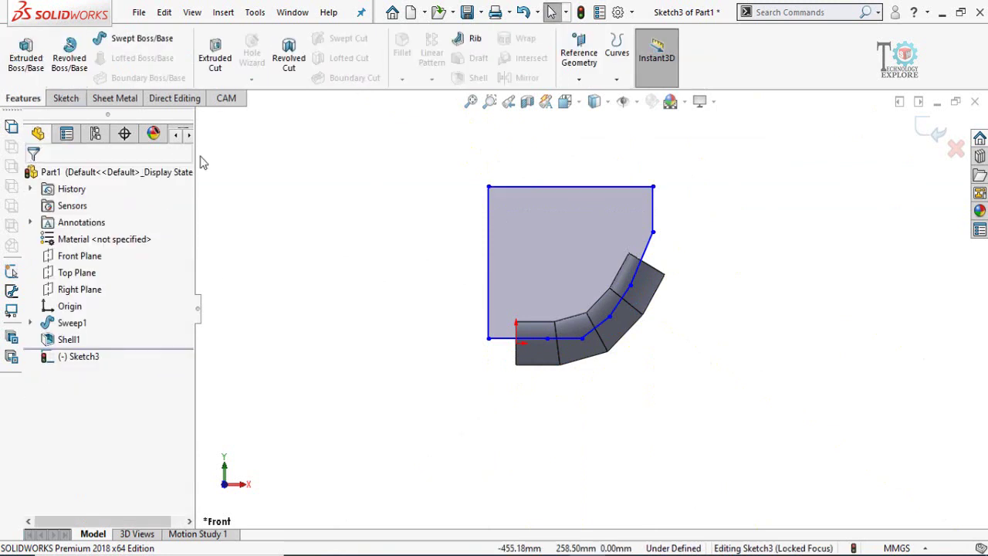
- Cut-extrude the closed profile 0.5 mm with the Mid Plane end condition to slit the elbow along its inner side
{"action": "left_click", "coordinate": [215, 61]}
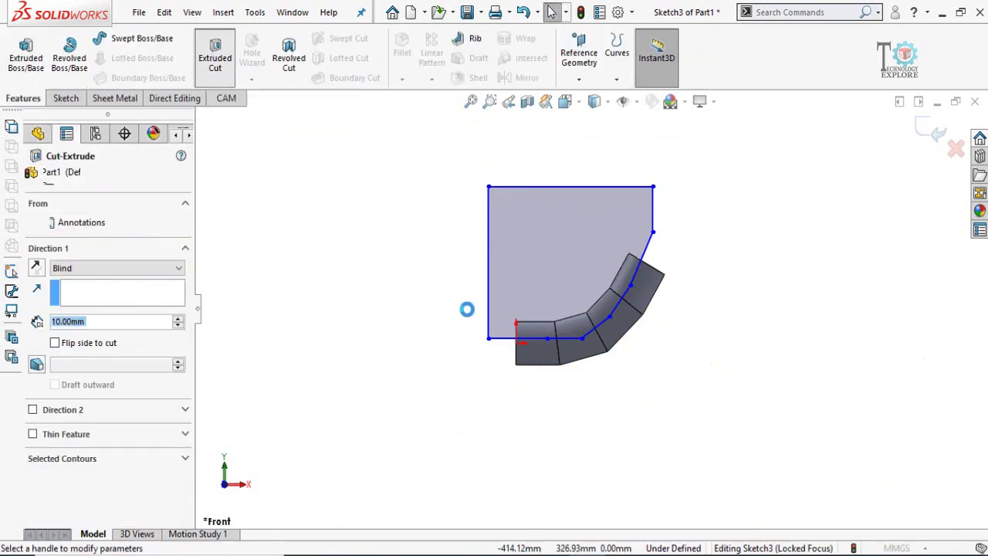
{"action": "scroll", "coordinate": [556, 248], "scroll_direction": "down", "scroll_amount": 3}
{"action": "mouse_move", "coordinate": [554, 247]}
{"action": "middle_mouse_down"}
{"action": "mouse_move", "coordinate": [653, 285]}
{"action": "mouse_move", "coordinate": [629, 316]}
{"action": "middle_mouse_up"}
{"action": "double_click", "coordinate": [83, 322]}
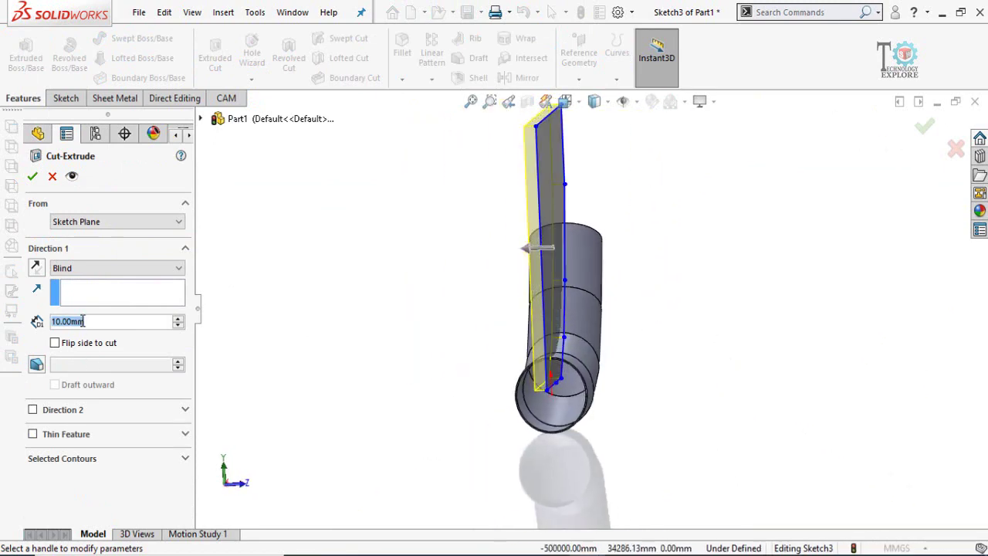
{"action": "type", "text": "0.5"}
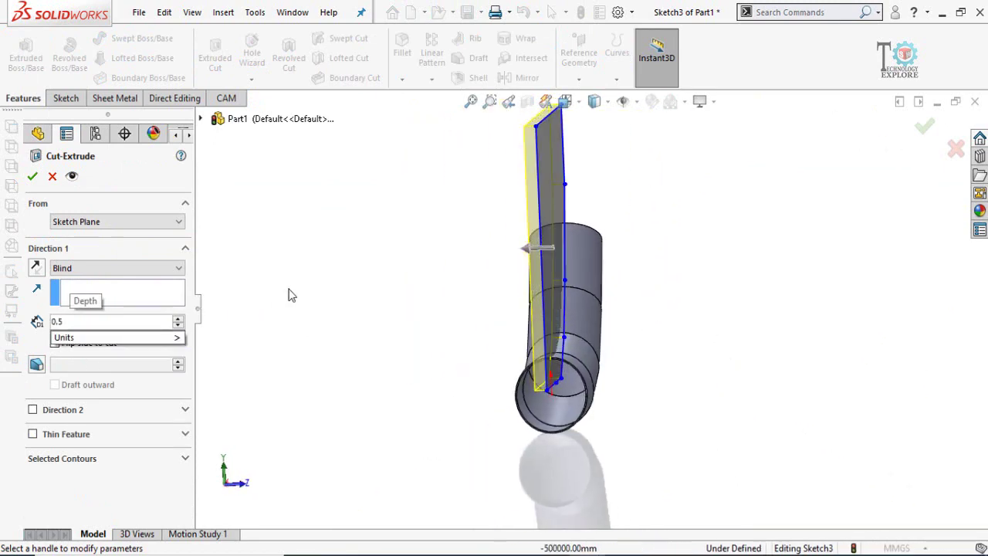
{"action": "key", "text": "Return"}
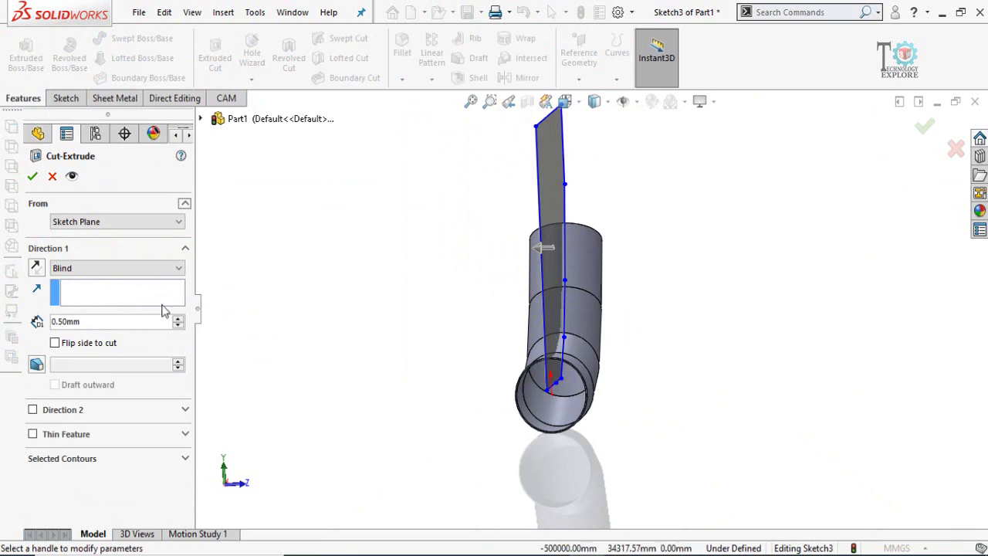
{"action": "left_click", "coordinate": [91, 269]}
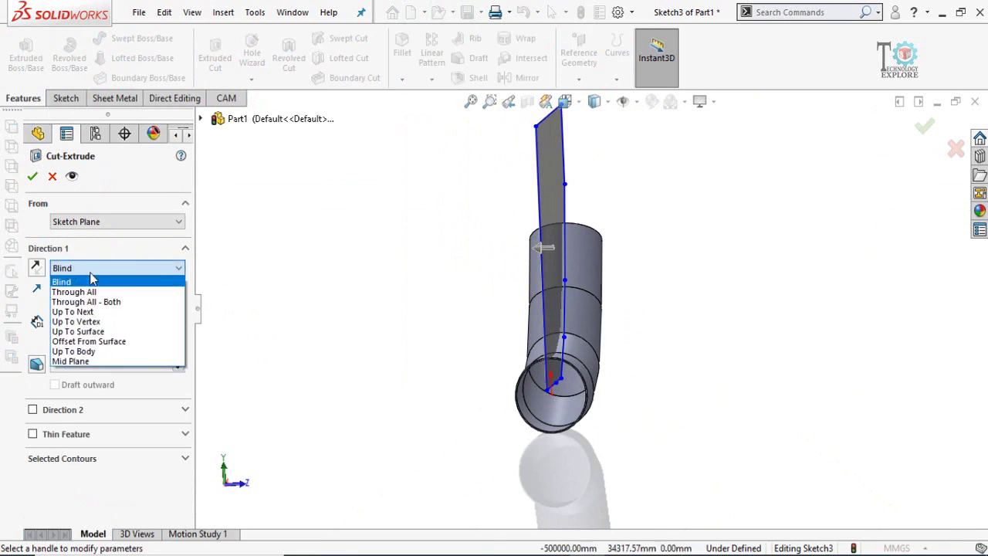
{"action": "left_click", "coordinate": [70, 361]}
{"action": "scroll", "coordinate": [598, 354], "scroll_direction": "down", "scroll_amount": 5}
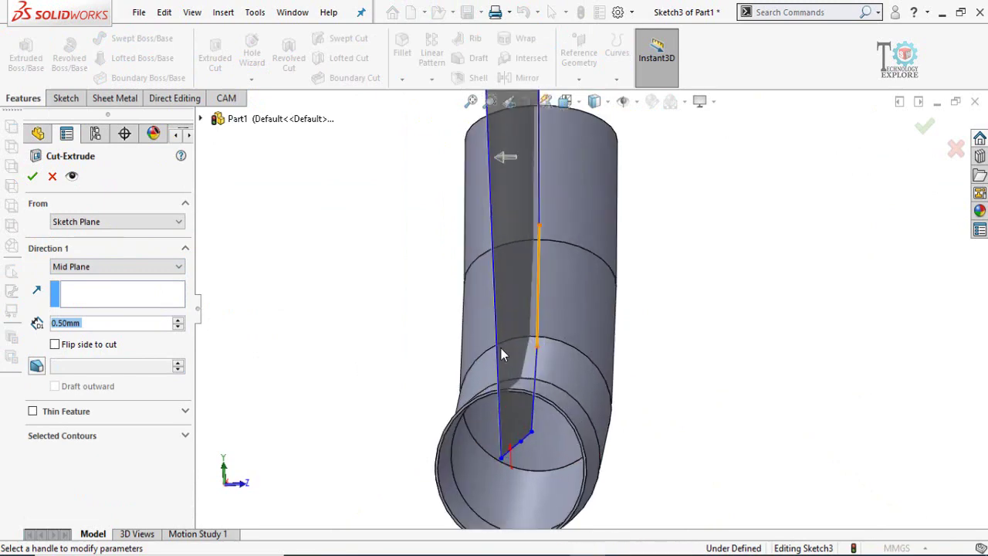
{"action": "scroll", "coordinate": [598, 353], "scroll_direction": "up", "scroll_amount": 2}
{"action": "left_click", "coordinate": [35, 177]}
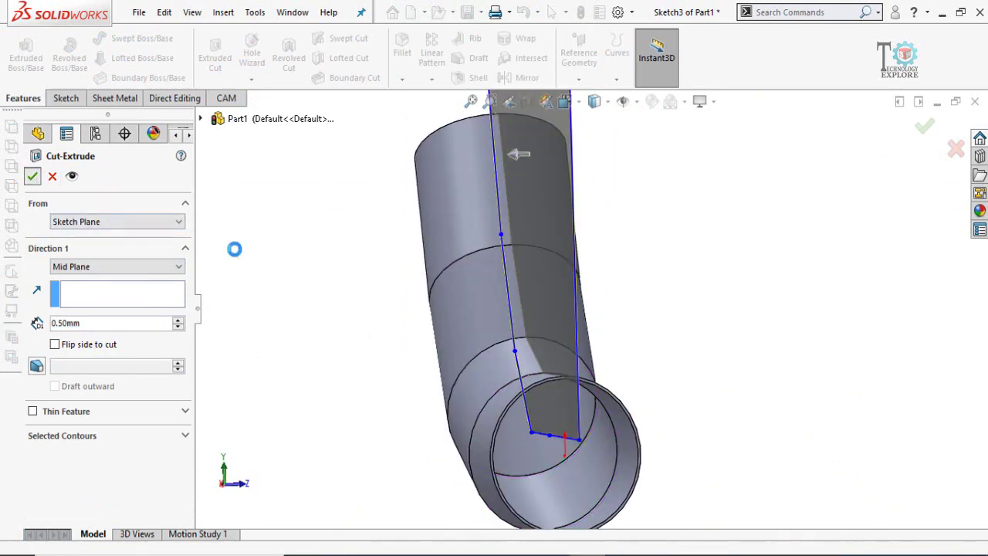
{"action": "middle_click_drag", "start_coordinate": [390, 306], "coordinate": [490, 326]}
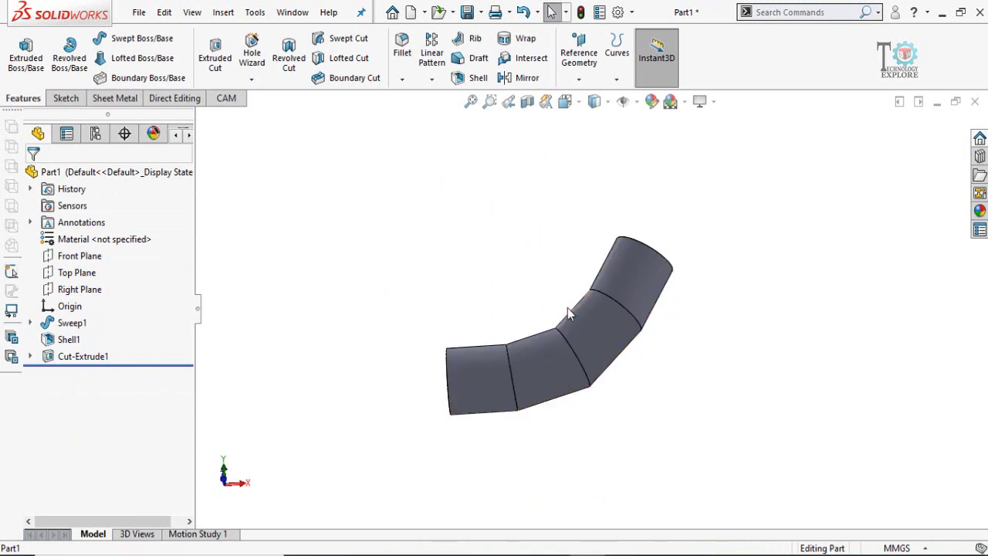
{"action": "middle_click_drag", "start_coordinate": [434, 396], "coordinate": [394, 268]}
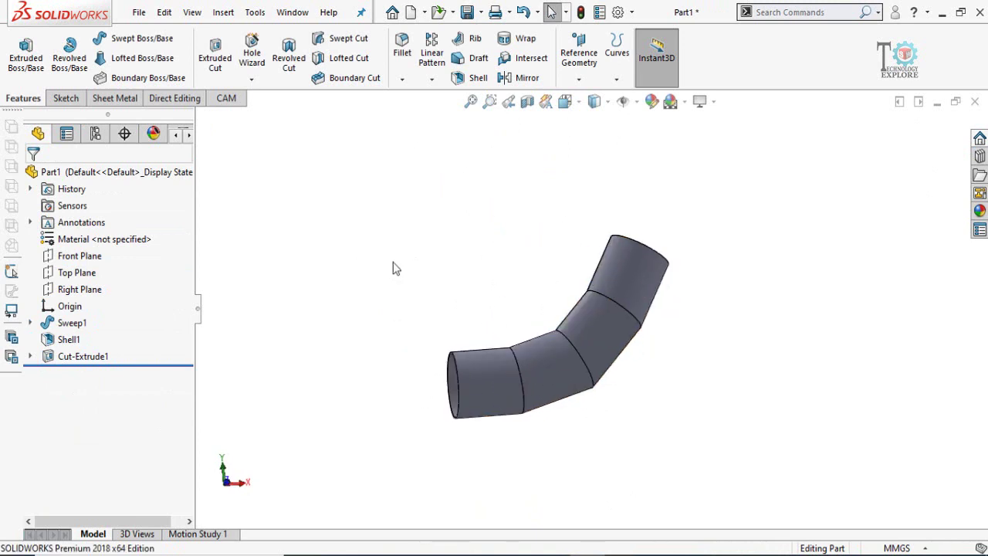
{"action": "left_click", "coordinate": [177, 98]}
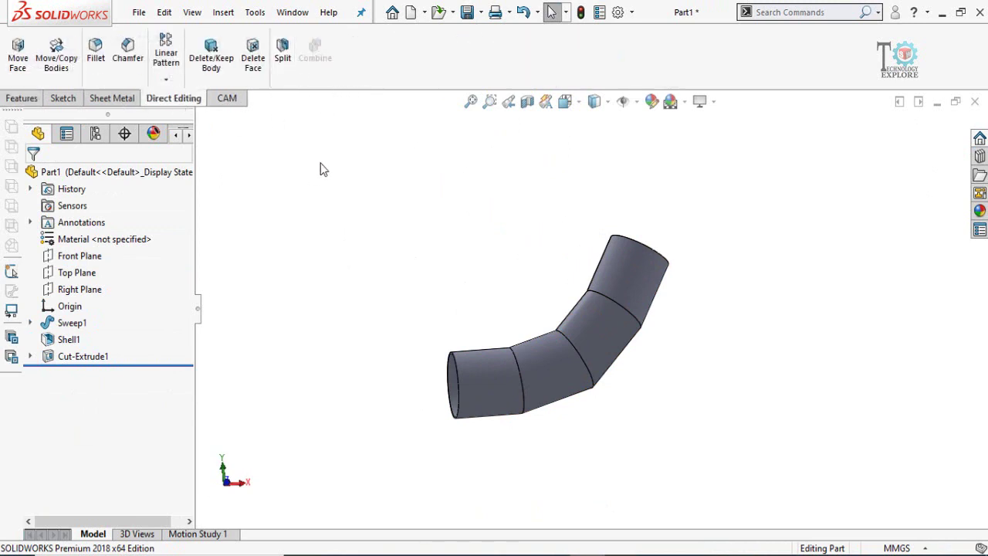
{"action": "middle_click_drag", "start_coordinate": [353, 162], "coordinate": [407, 198]}
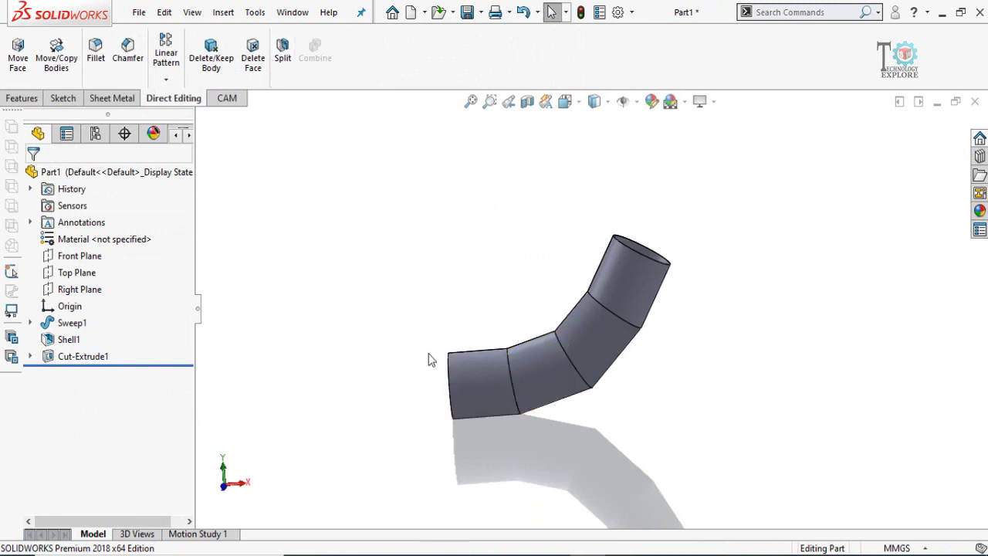
{"action": "mouse_move", "coordinate": [463, 269]}
{"action": "middle_mouse_down"}
{"action": "mouse_move", "coordinate": [489, 271]}
{"action": "mouse_move", "coordinate": [465, 285]}
{"action": "middle_mouse_up"}
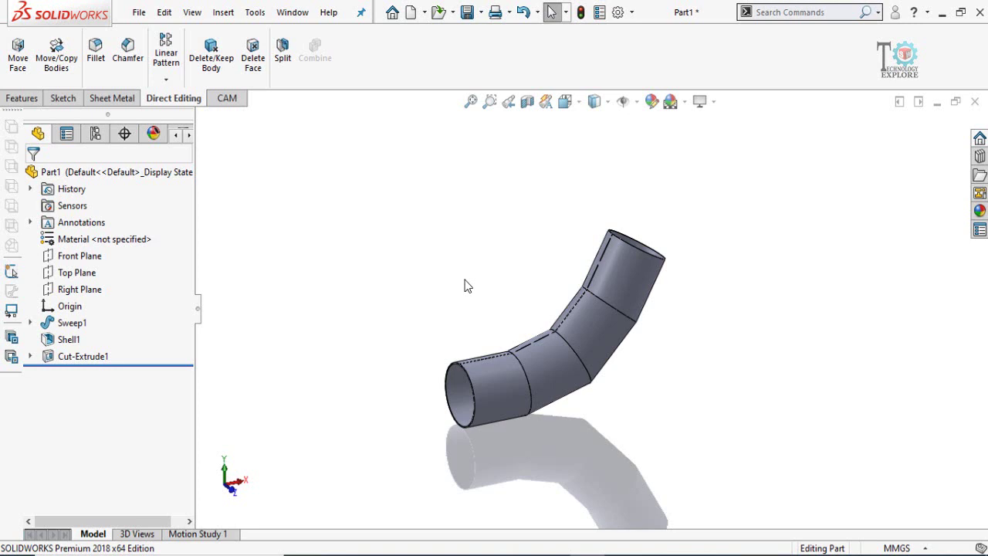
- Save the part as Main Part in a new Desktop folder named Sheet metal
{"action": "key", "text": "ctrl+s"}
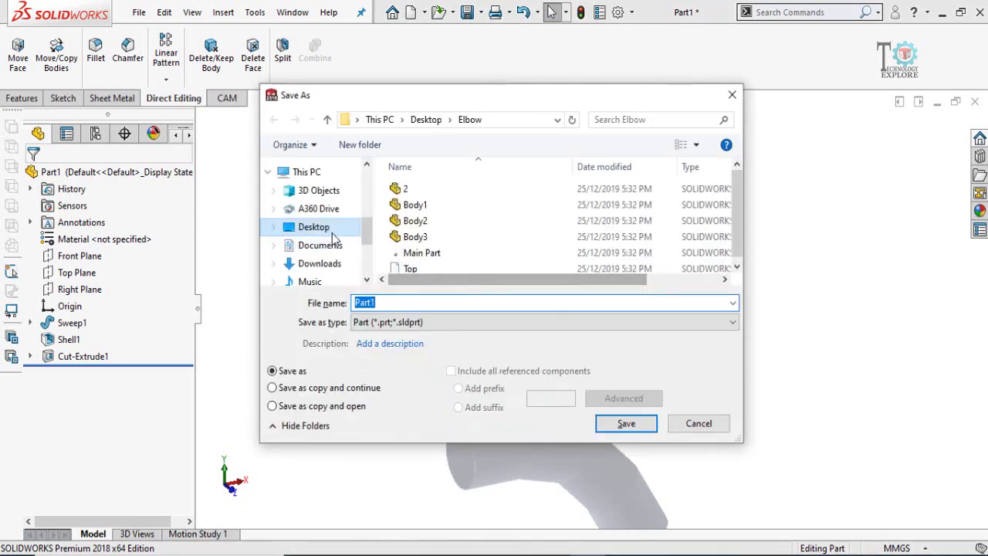
{"action": "left_click", "coordinate": [308, 230]}
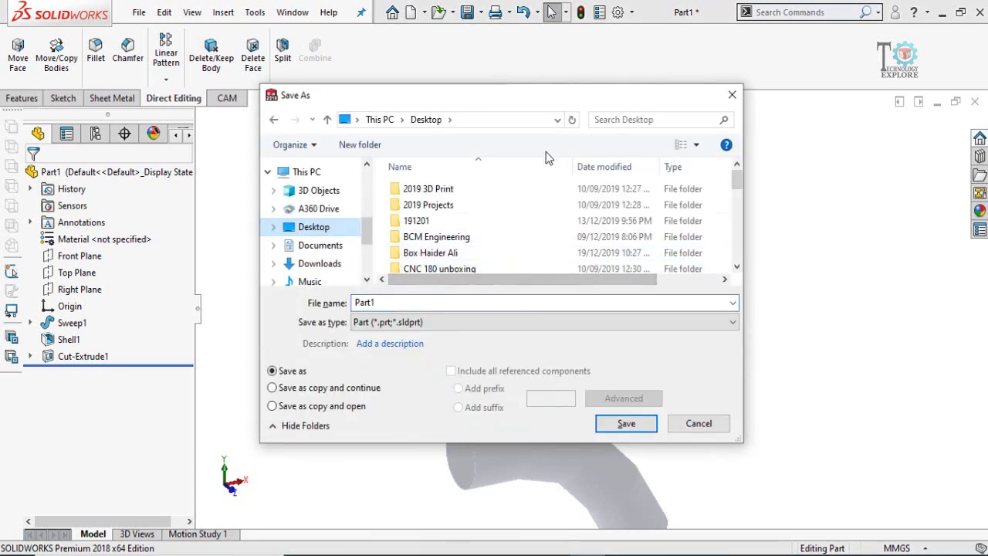
{"action": "left_click", "coordinate": [358, 147]}
{"action": "type", "text": "S"}
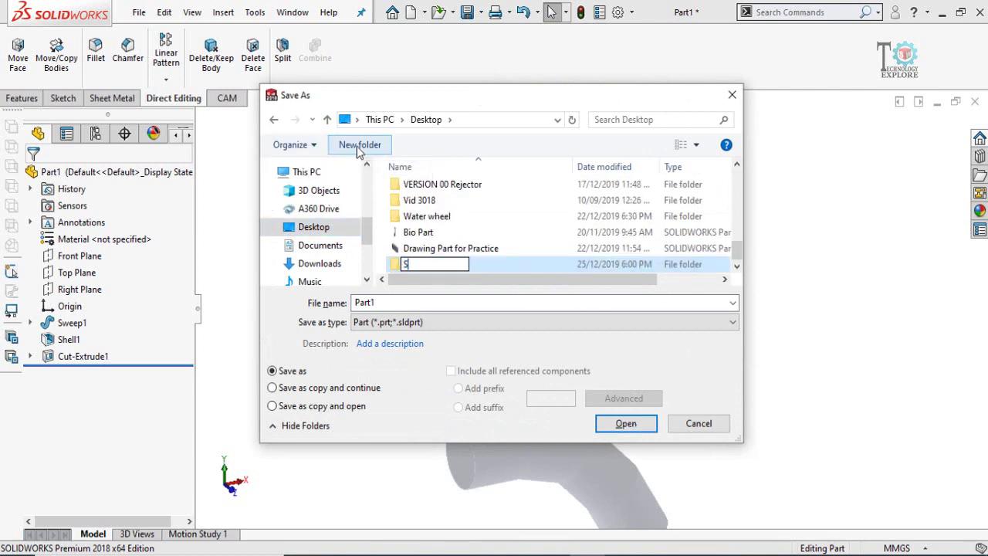
{"action": "type", "text": "heet metal"}
{"action": "key", "text": "Return"}
{"action": "key", "text": "Return"}
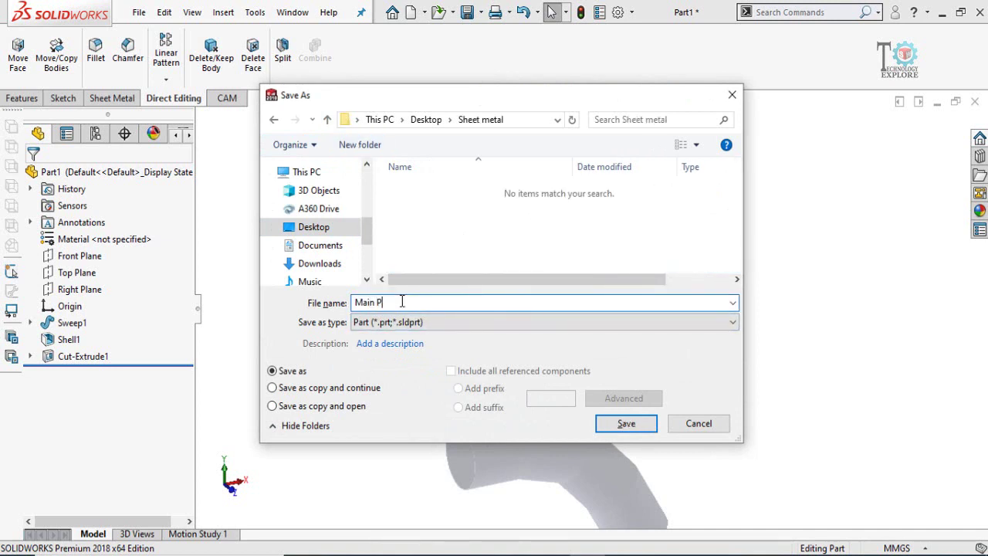
{"action": "left_click", "coordinate": [617, 423]}
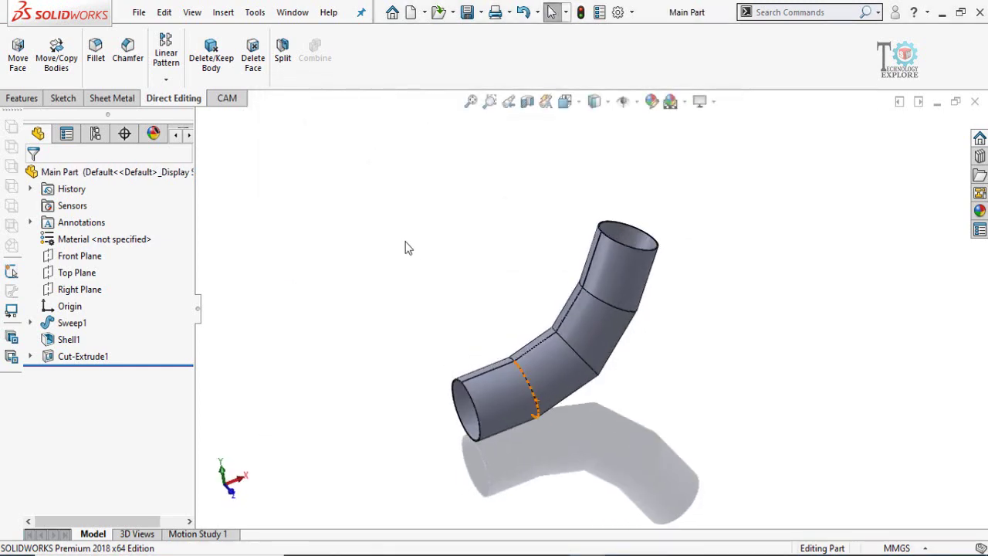
- Sketch three separate lines on the Front Plane, each crossing the elbow along one of the three joints between its segments
{"action": "left_click", "coordinate": [63, 258]}
{"action": "left_click", "coordinate": [66, 231]}
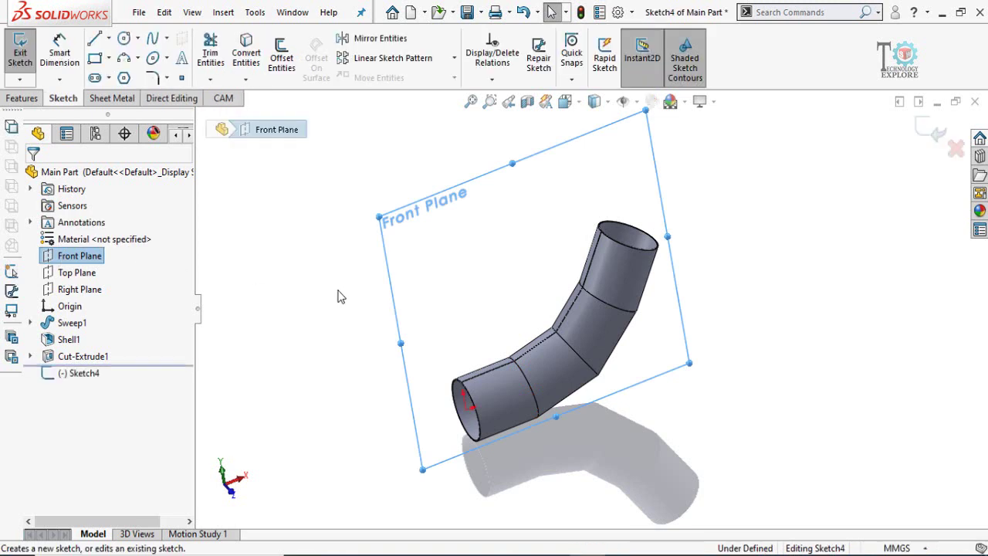
{"action": "left_click", "coordinate": [340, 296]}
{"action": "key", "text": "ctrl+8"}
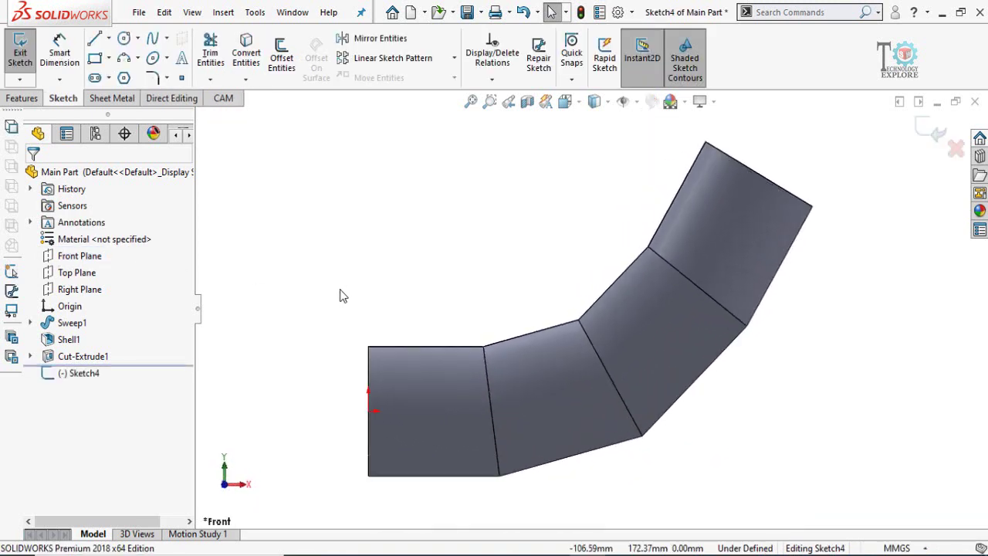
{"action": "scroll", "coordinate": [682, 309], "scroll_direction": "up", "scroll_amount": 2}
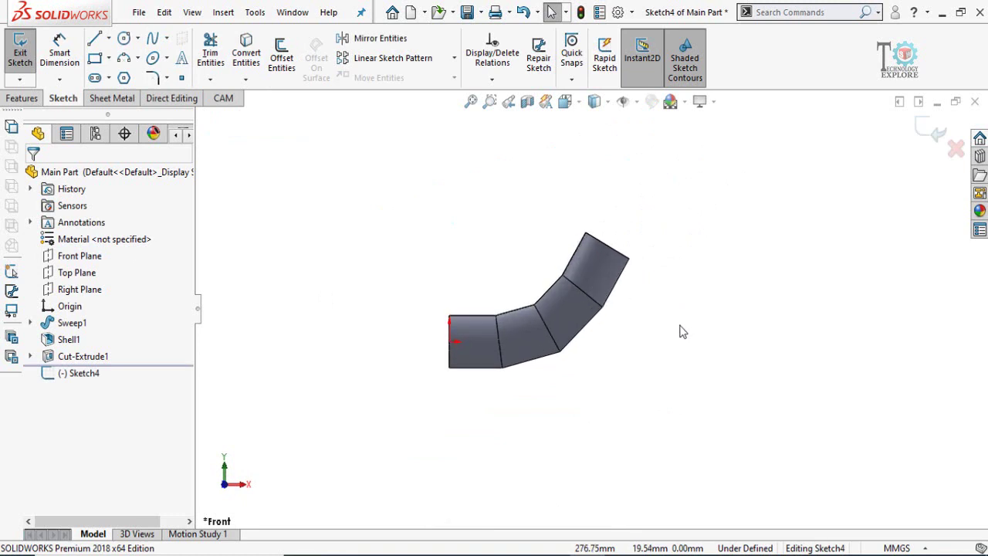
{"action": "key", "text": "l"}
{"action": "scroll", "coordinate": [490, 315], "scroll_direction": "down", "scroll_amount": 3}
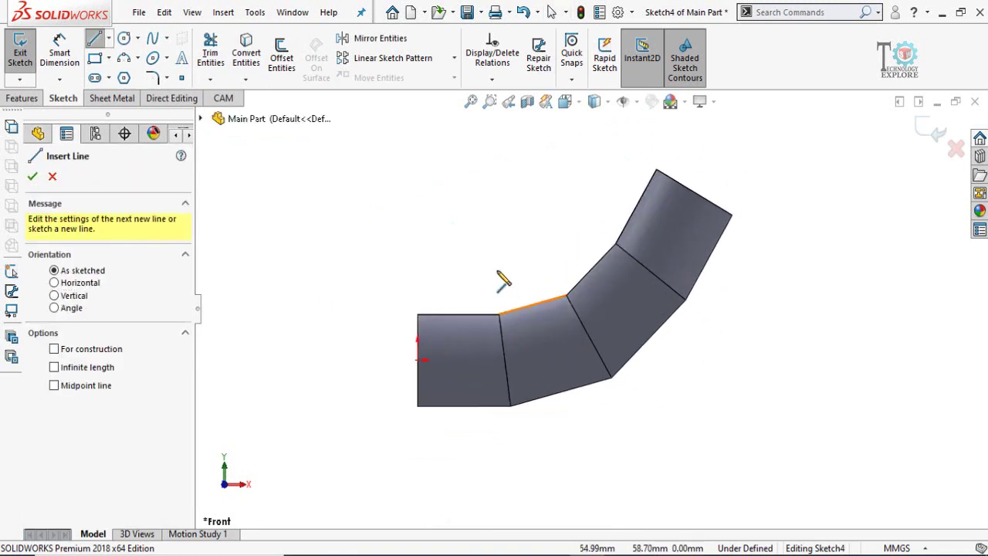
{"action": "left_click_drag", "start_coordinate": [497, 271], "coordinate": [512, 448]}
{"action": "mouse_move", "coordinate": [637, 427]}
{"action": "left_mouse_down"}
{"action": "mouse_move", "coordinate": [549, 250]}
{"action": "mouse_move", "coordinate": [734, 327]}
{"action": "left_mouse_up"}
- Make the sketch line at the uppermost joint collinear with that joint's edge
{"action": "scroll", "coordinate": [620, 266], "scroll_direction": "down", "scroll_amount": 2}
{"action": "scroll", "coordinate": [619, 266], "scroll_direction": "down", "scroll_amount": 1}
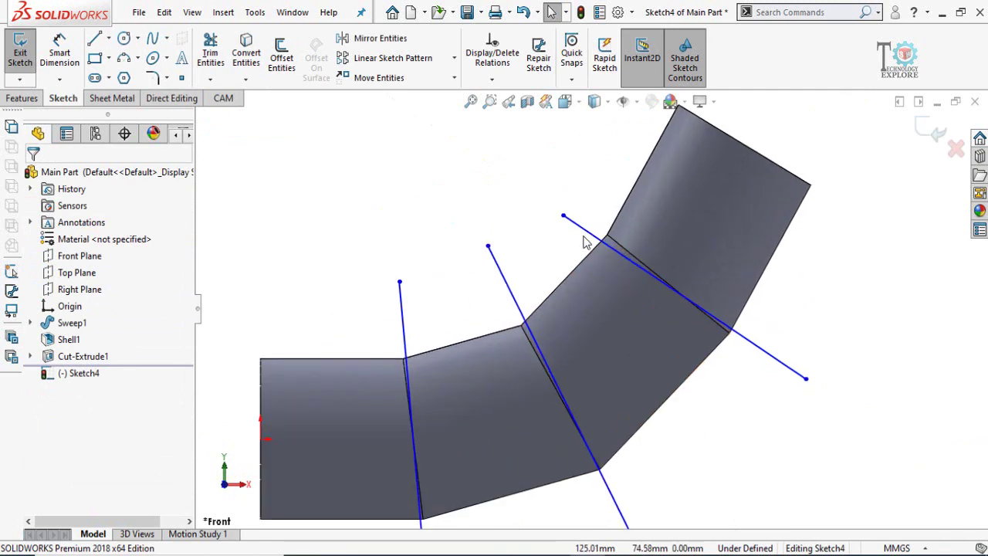
{"action": "left_click", "coordinate": [584, 240]}
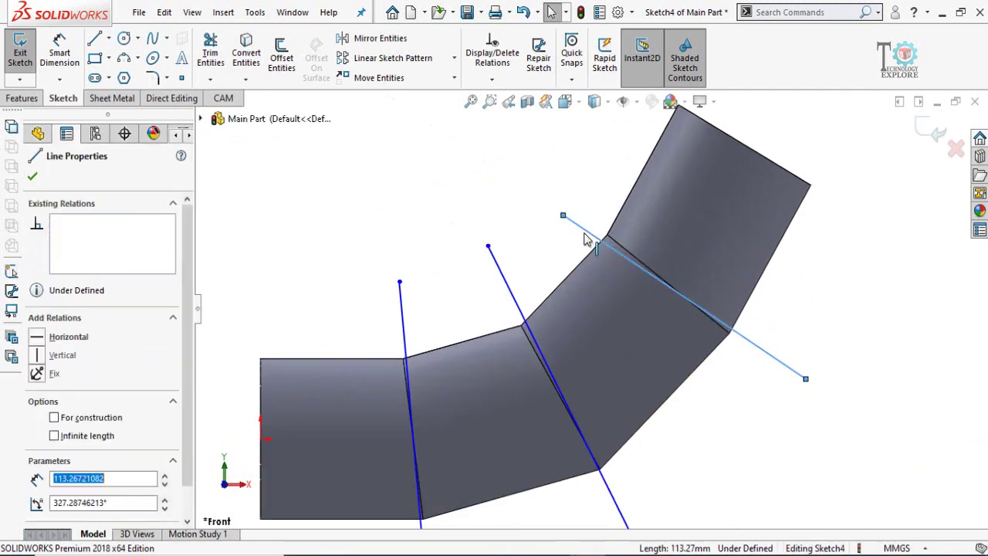
{"action": "left_click", "coordinate": [629, 255], "text": "ctrl"}
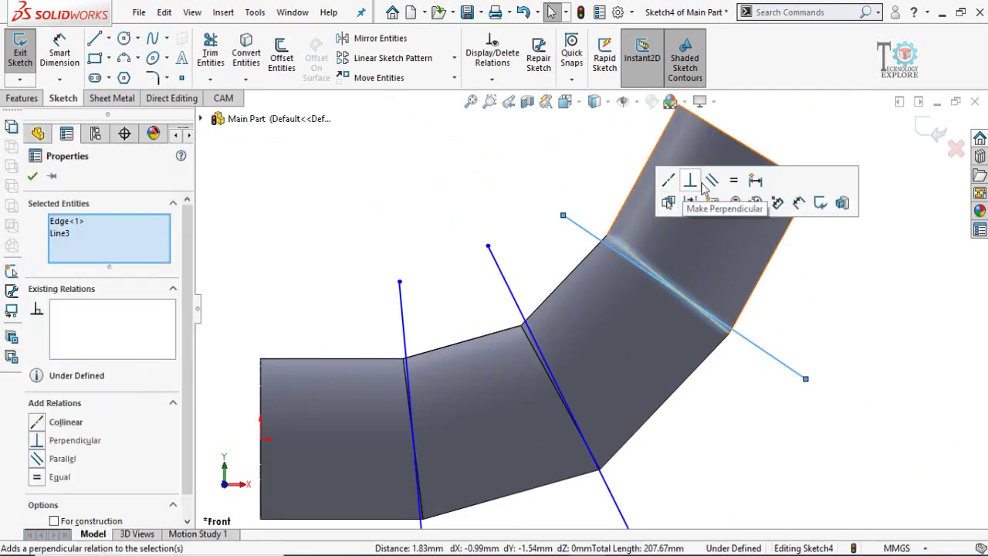
{"action": "left_click", "coordinate": [668, 180]}
{"action": "key", "text": "Escape"}
- Make the sketch lines at the middle and lowest joints collinear with their respective joint edges
{"action": "scroll", "coordinate": [569, 342], "scroll_direction": "up", "scroll_amount": 3}
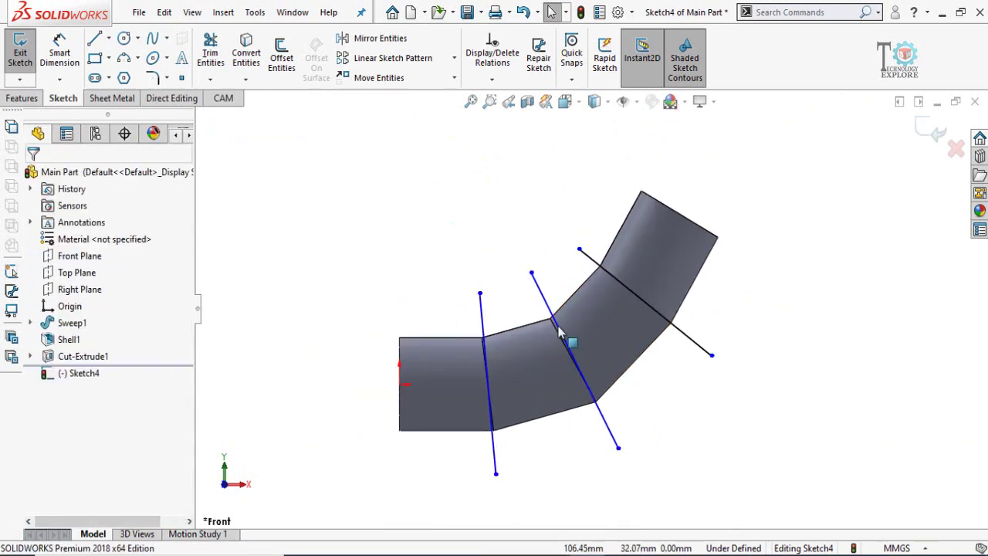
{"action": "scroll", "coordinate": [565, 340], "scroll_direction": "down", "scroll_amount": 4}
{"action": "left_click", "coordinate": [544, 259]}
{"action": "left_click", "coordinate": [552, 290], "text": "ctrl"}
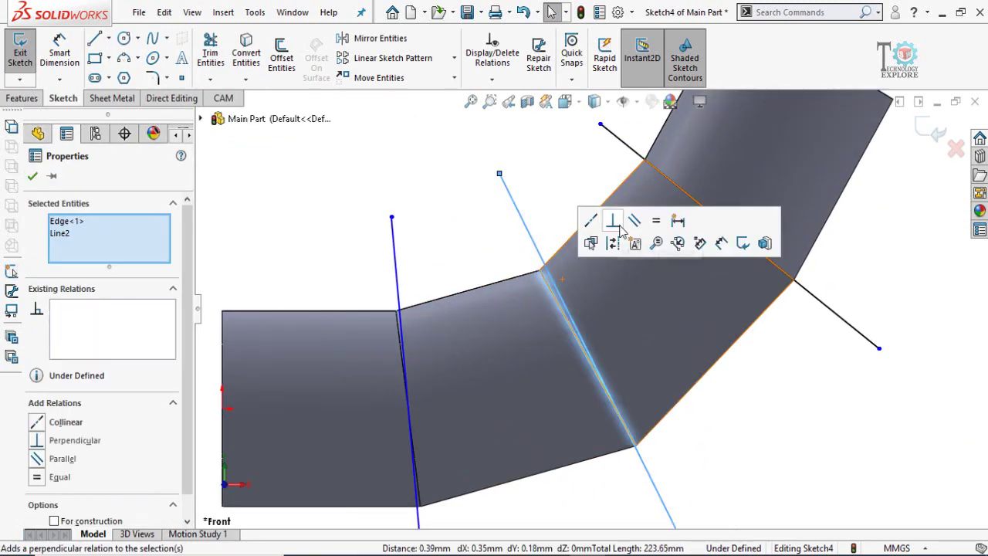
{"action": "left_click", "coordinate": [591, 219]}
{"action": "key", "text": "Escape"}
{"action": "left_click", "coordinate": [398, 293]}
{"action": "left_click", "coordinate": [400, 332], "text": "ctrl"}
{"action": "left_click", "coordinate": [446, 259]}
{"action": "key", "text": "Escape"}
- Start a Split with the three-line sketch as the trim tool and cut the elbow at its three joints
{"action": "scroll", "coordinate": [584, 368], "scroll_direction": "up", "scroll_amount": 5}
{"action": "scroll", "coordinate": [639, 294], "scroll_direction": "down", "scroll_amount": 2}
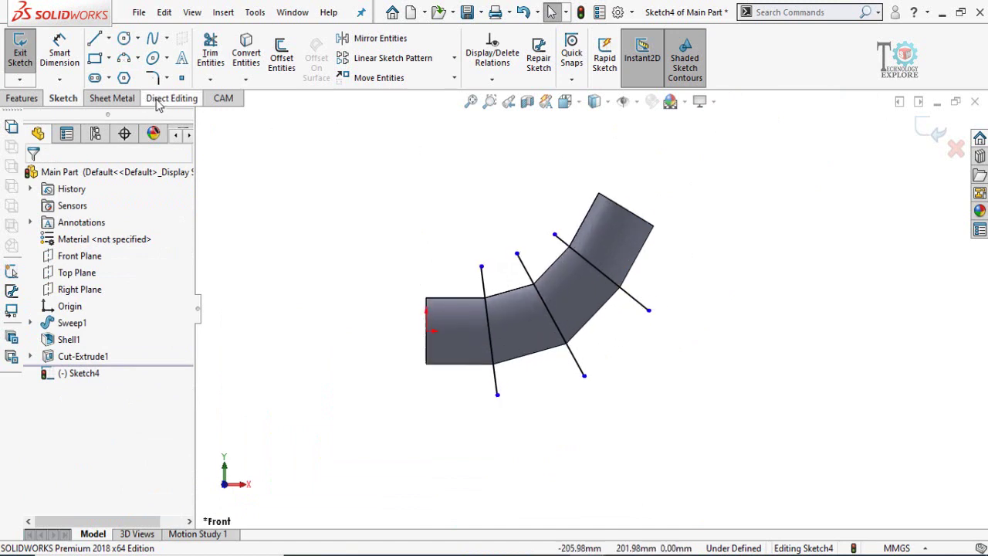
{"action": "left_click", "coordinate": [161, 99]}
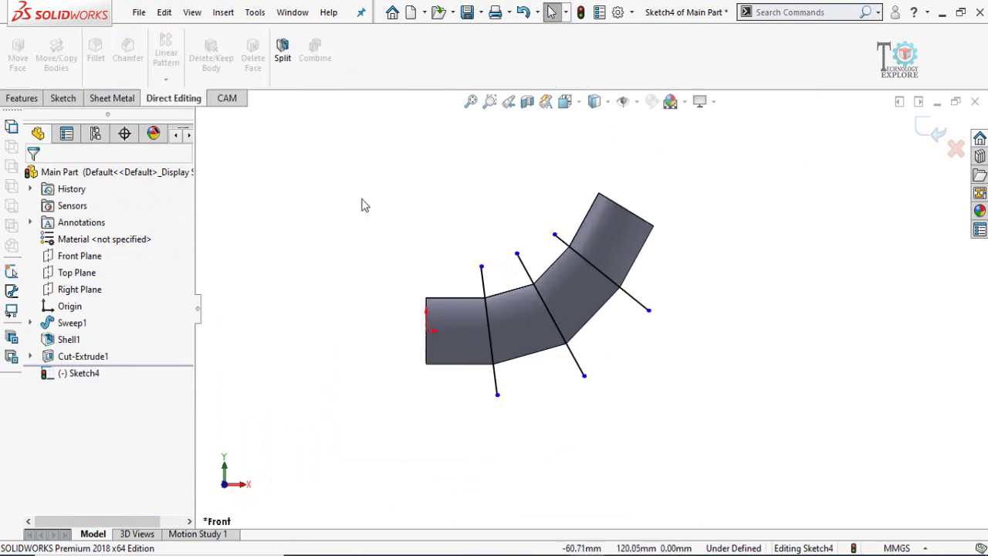
{"action": "right_click", "coordinate": [159, 100]}
{"action": "right_click", "coordinate": [22, 98]}
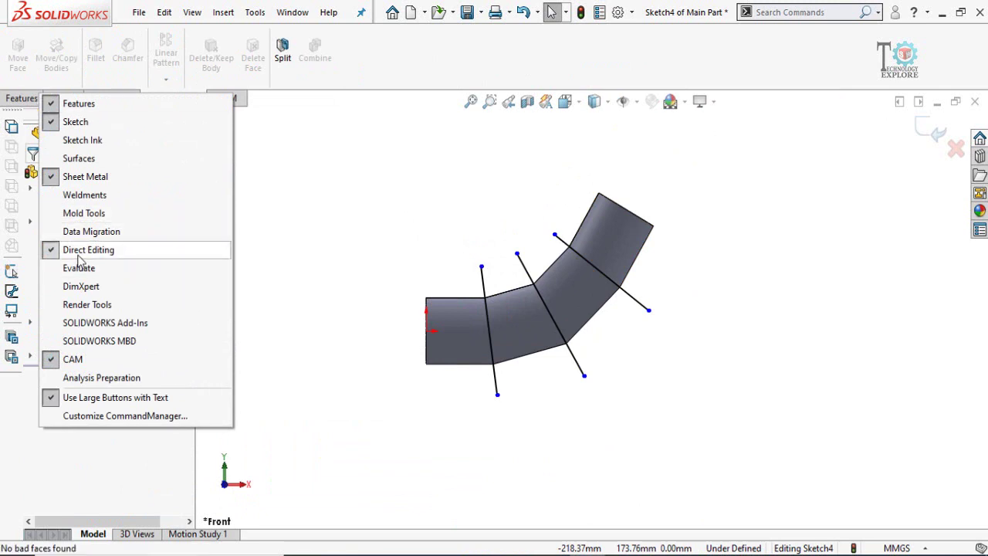
{"action": "left_click", "coordinate": [431, 162]}
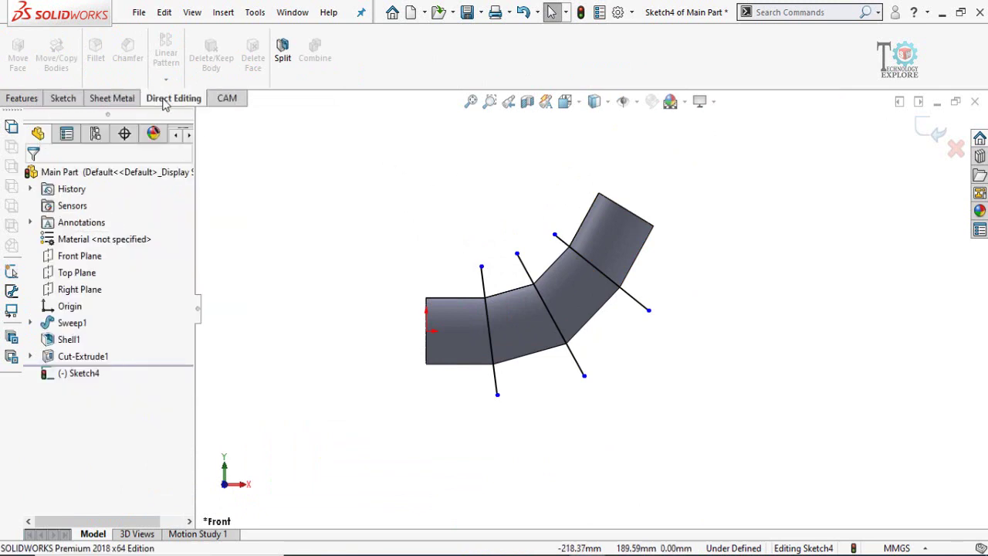
{"action": "left_click", "coordinate": [283, 56]}
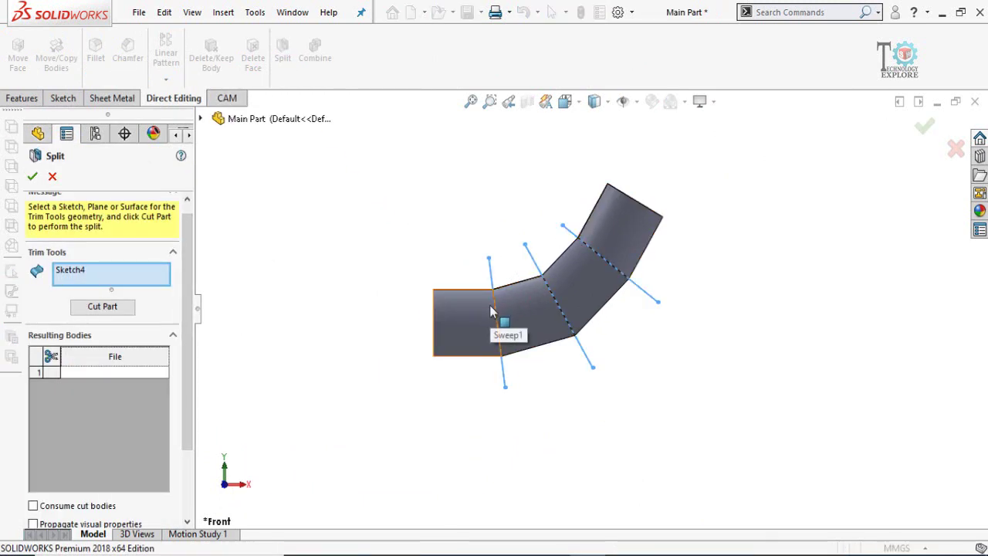
{"action": "left_click", "coordinate": [102, 307]}
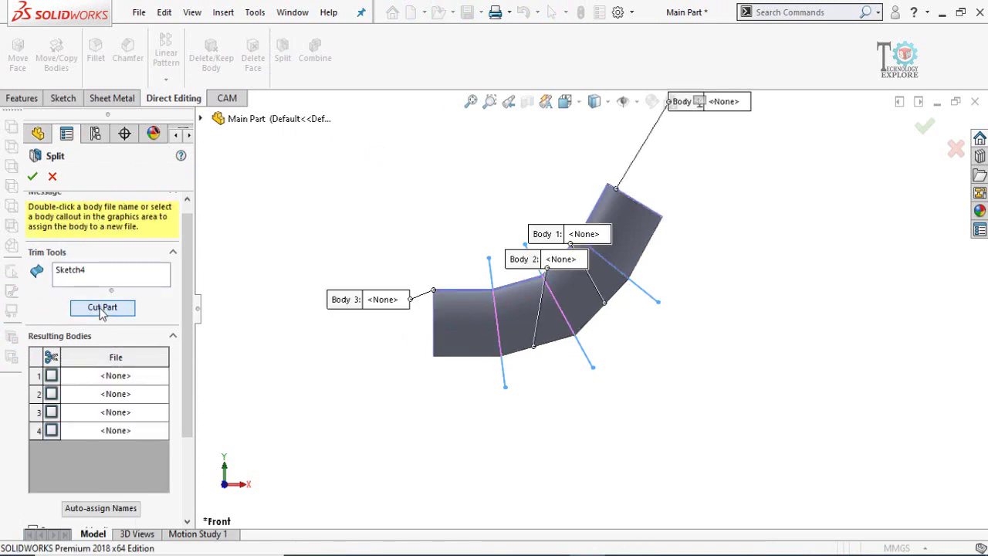
- Assign the four resulting bodies to part files 1, 2, 3 and 4 in the Sheet metal folder and complete the split
{"action": "scroll", "coordinate": [184, 335], "scroll_direction": "down", "scroll_amount": 3}
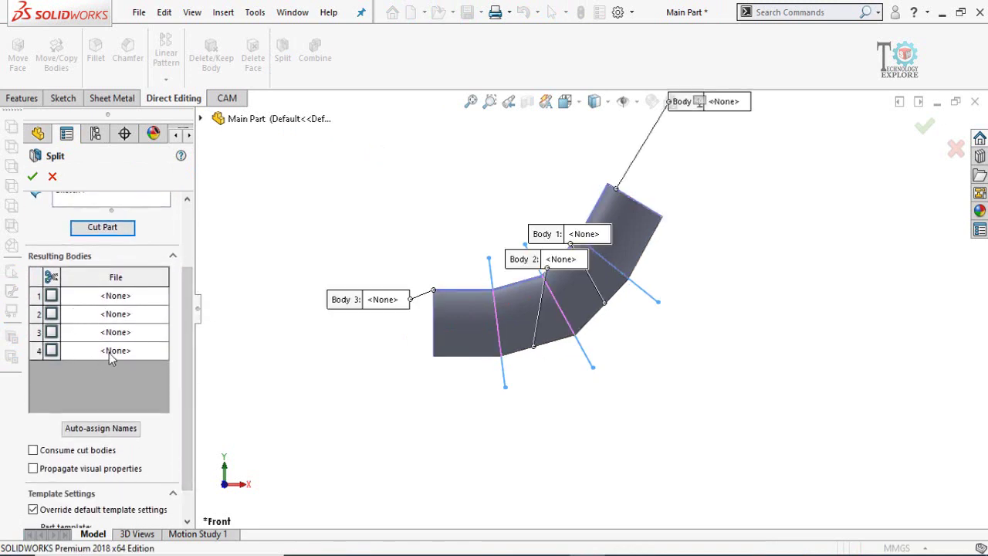
{"action": "scroll", "coordinate": [600, 276], "scroll_direction": "down", "scroll_amount": 4}
{"action": "scroll", "coordinate": [536, 408], "scroll_direction": "up", "scroll_amount": 4}
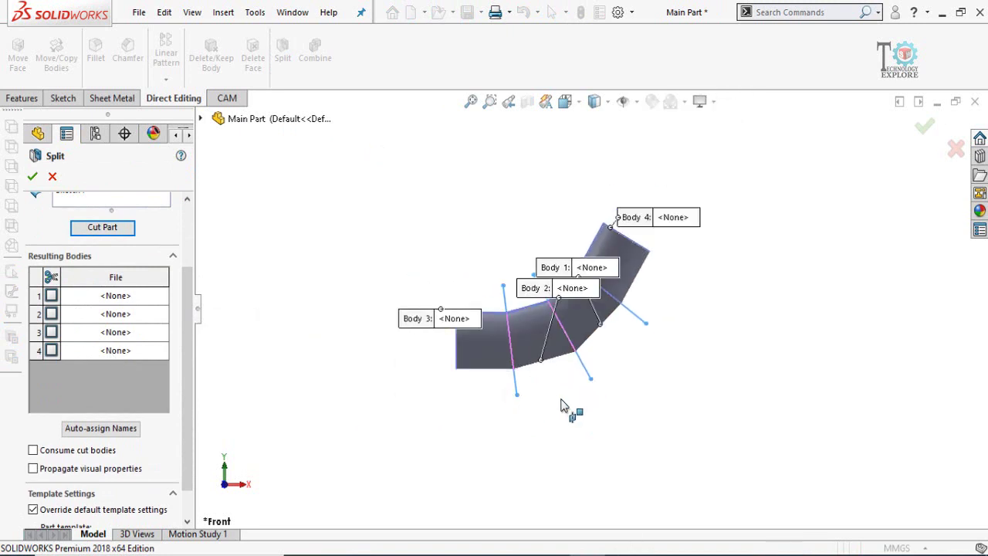
{"action": "scroll", "coordinate": [614, 338], "scroll_direction": "down", "scroll_amount": 2}
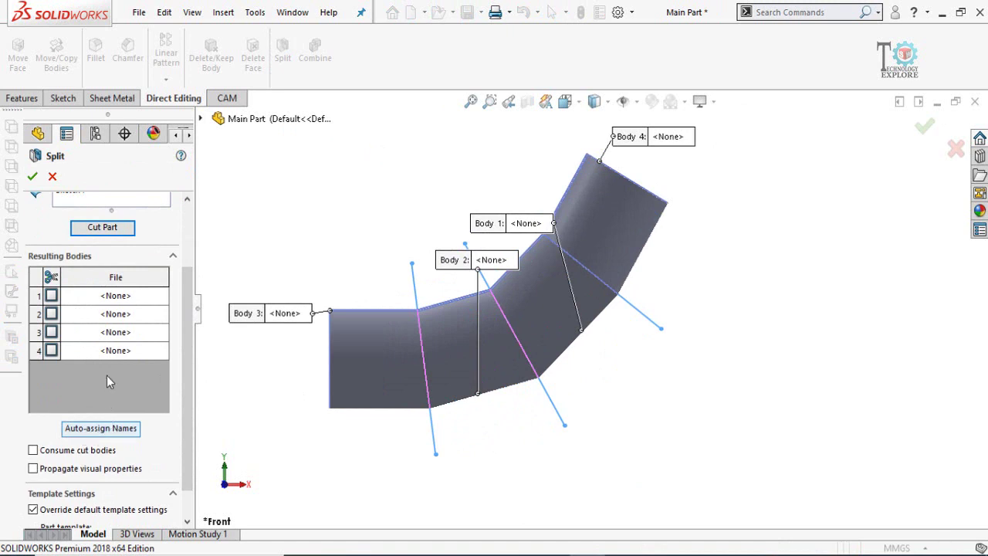
{"action": "double_click", "coordinate": [114, 299]}
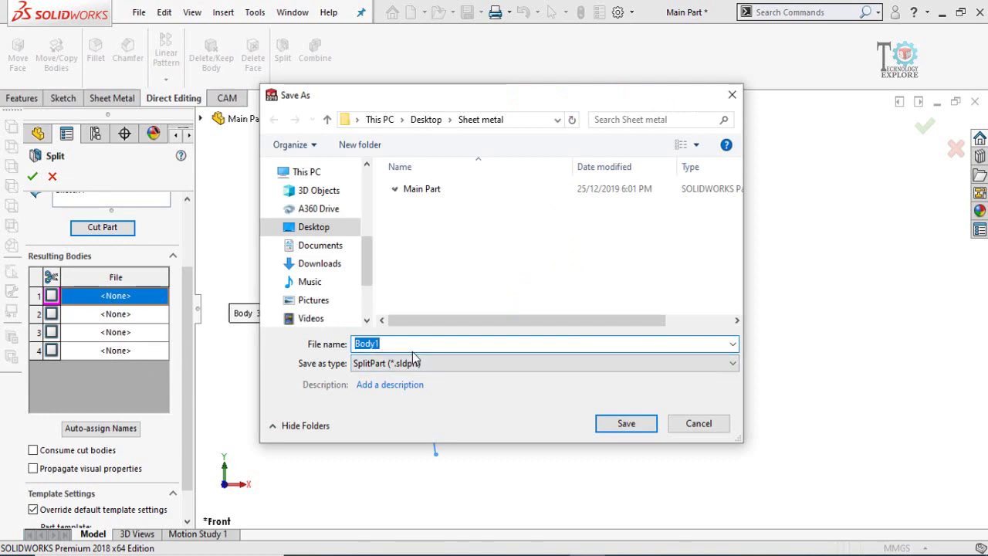
{"action": "type", "text": "1"}
{"action": "key", "text": "Return"}
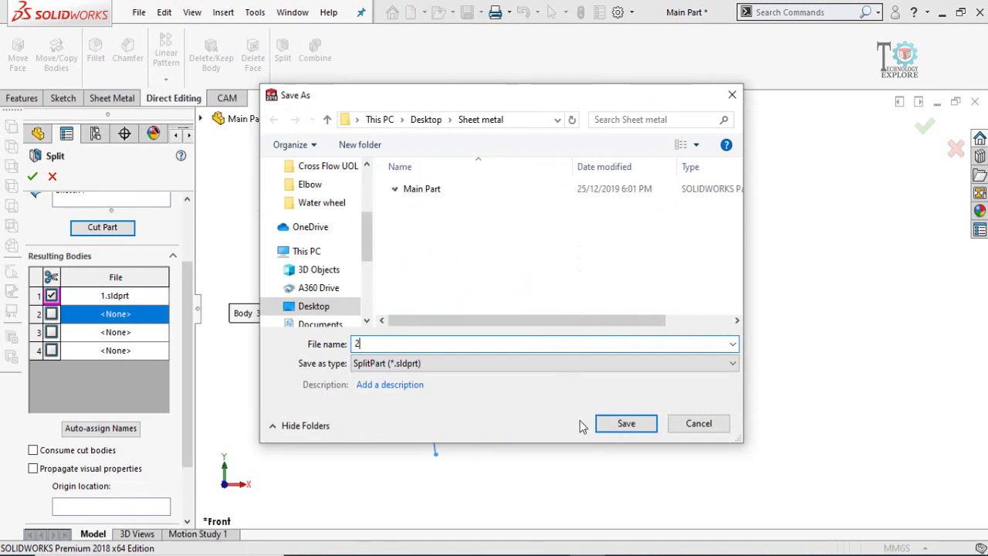
{"action": "key", "text": "Return"}
{"action": "double_click", "coordinate": [116, 332]}
{"action": "type", "text": "3"}
{"action": "key", "text": "Return"}
{"action": "double_click", "coordinate": [118, 355]}
{"action": "type", "text": "4"}
{"action": "key", "text": "Return"}
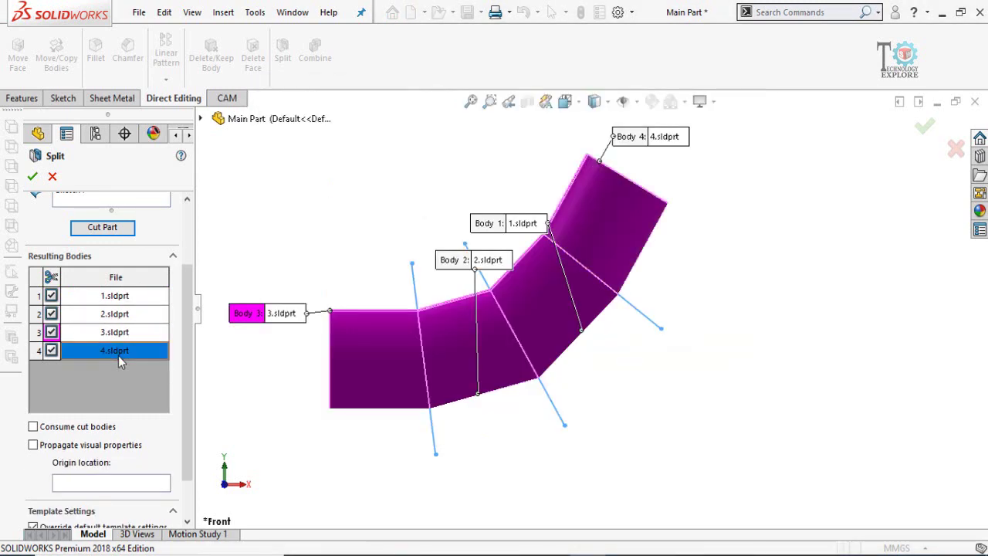
{"action": "scroll", "coordinate": [187, 463], "scroll_direction": "down", "scroll_amount": 3}
{"action": "scroll", "coordinate": [188, 493], "scroll_direction": "up", "scroll_amount": 3}
{"action": "scroll", "coordinate": [193, 463], "scroll_direction": "down", "scroll_amount": 3}
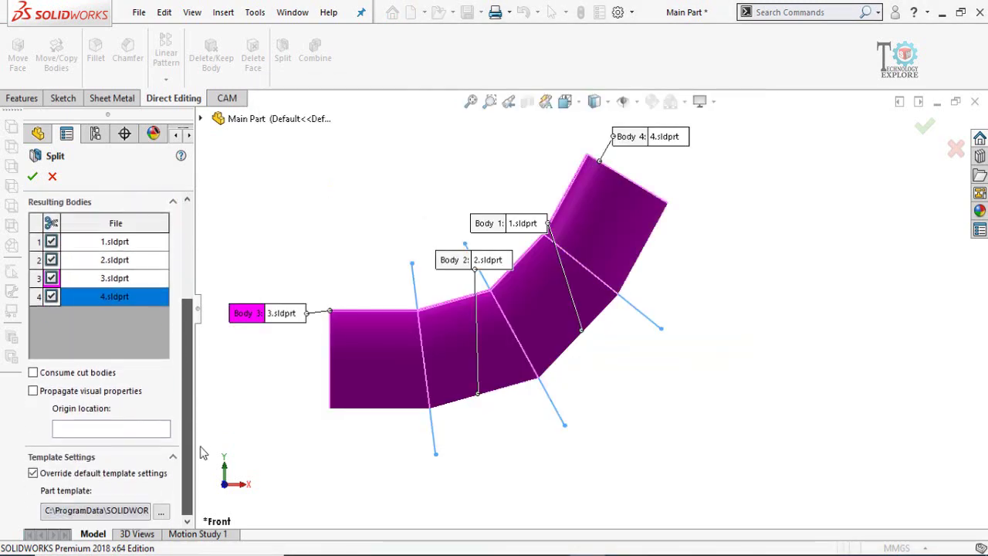
{"action": "left_click", "coordinate": [32, 177]}
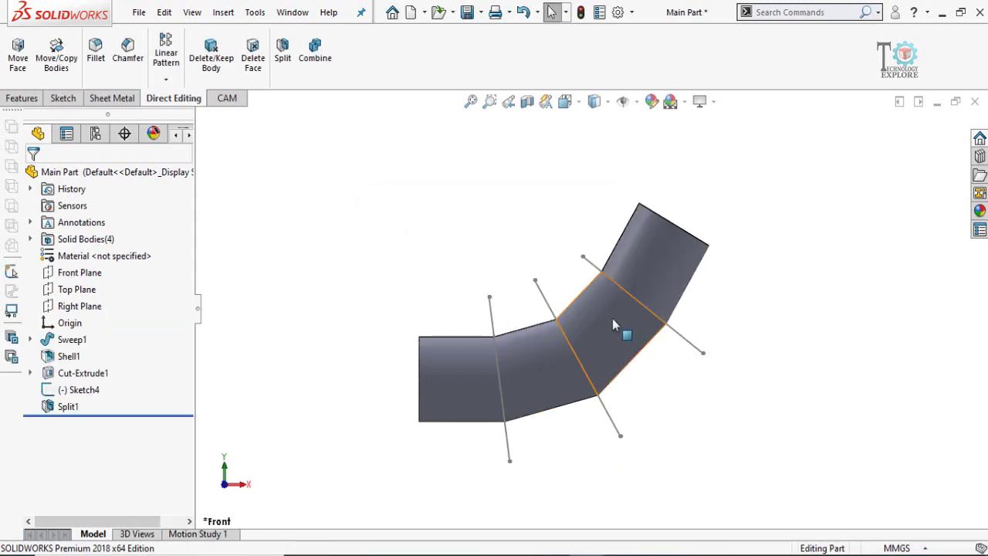
- Open part 2 from the Sheet metal folder and orient the view to show its lengthwise slit
{"action": "middle_click_drag", "start_coordinate": [511, 321], "coordinate": [538, 485]}
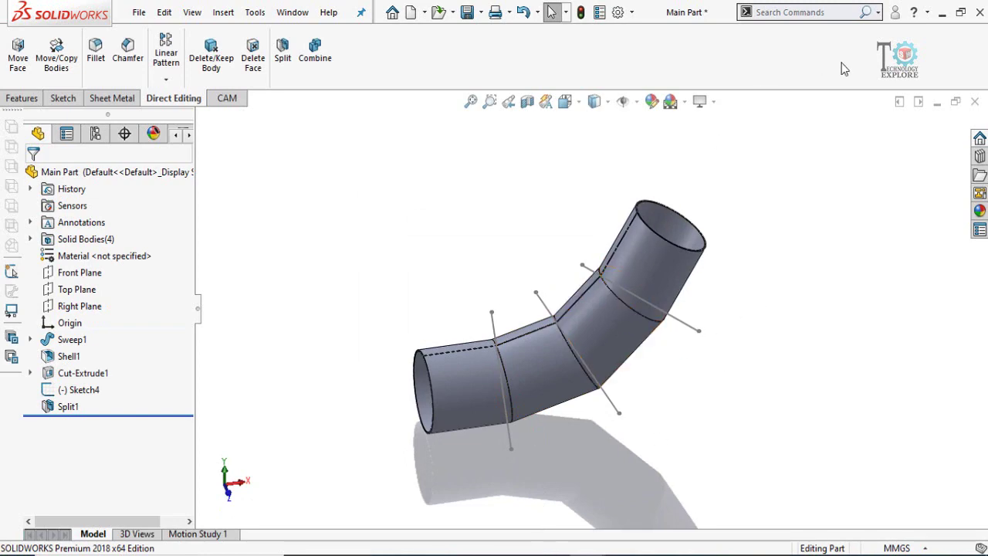
{"action": "left_click", "coordinate": [941, 13]}
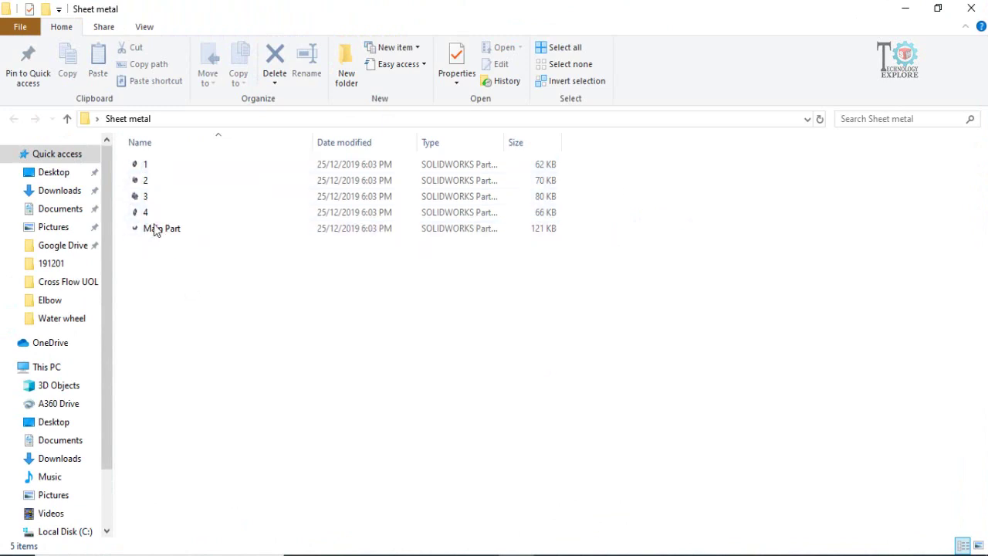
{"action": "left_click", "coordinate": [149, 186]}
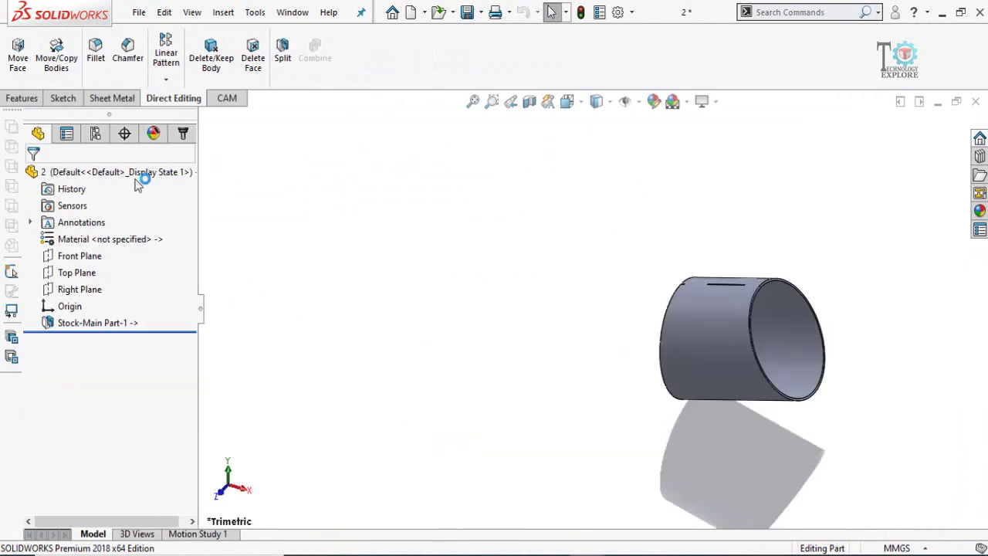
{"action": "scroll", "coordinate": [760, 321], "scroll_direction": "down", "scroll_amount": 5}
{"action": "middle_click_drag", "start_coordinate": [651, 282], "coordinate": [692, 330]}
{"action": "key", "text": "f"}
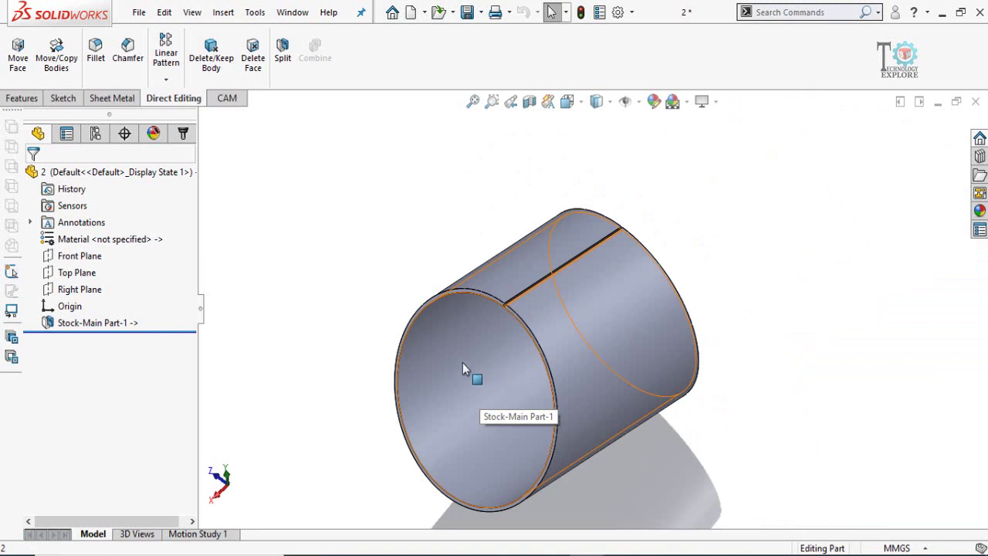
- Convert part 2 to sheet metal with Insert Bends, using the outer lengthwise slit edge as the fixed edge and a 0.50 mm bend radius
{"action": "key", "text": "ctrl+7"}
{"action": "scroll", "coordinate": [594, 383], "scroll_direction": "down", "scroll_amount": 4}
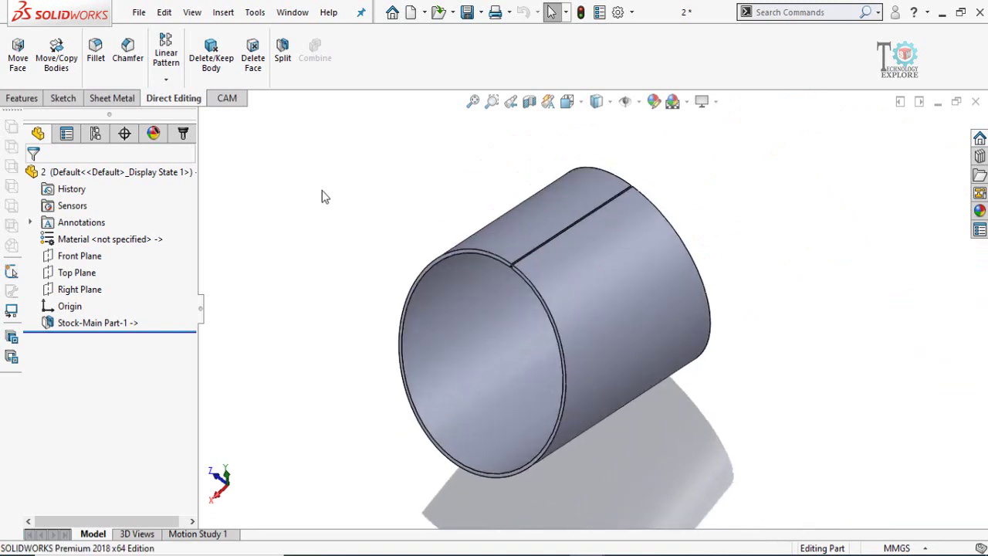
{"action": "left_click", "coordinate": [109, 101]}
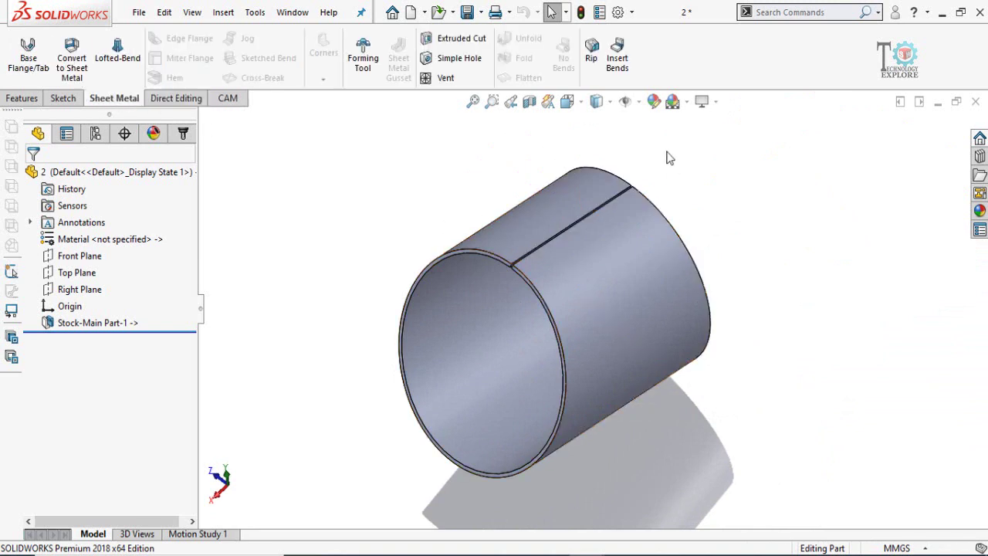
{"action": "left_click", "coordinate": [618, 54]}
{"action": "scroll", "coordinate": [551, 317], "scroll_direction": "down", "scroll_amount": 5}
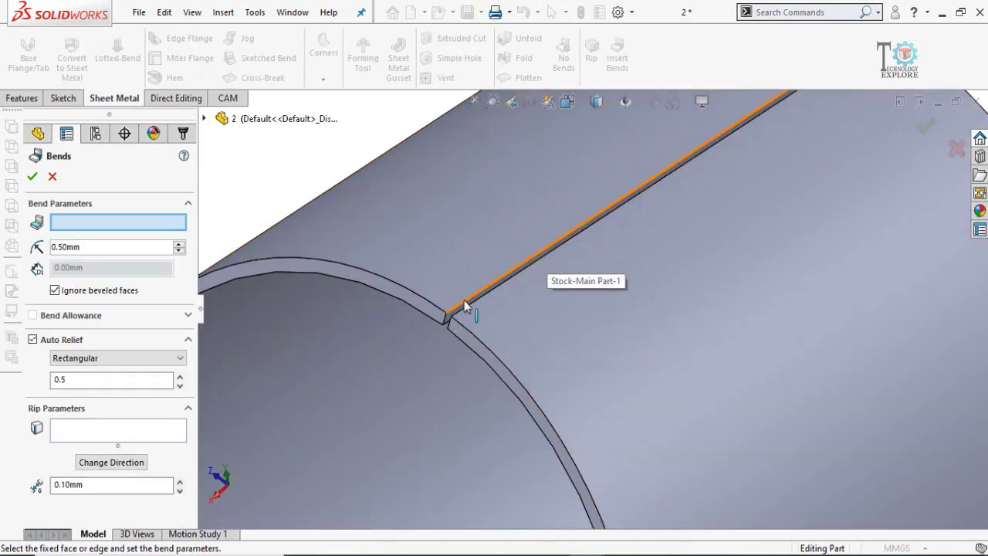
{"action": "left_click", "coordinate": [466, 306]}
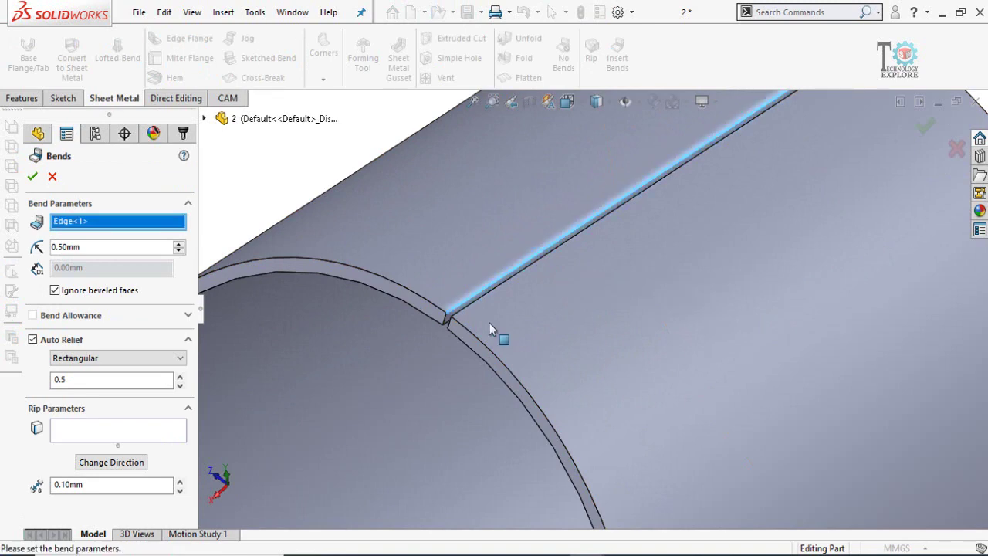
{"action": "scroll", "coordinate": [536, 337], "scroll_direction": "up", "scroll_amount": 5}
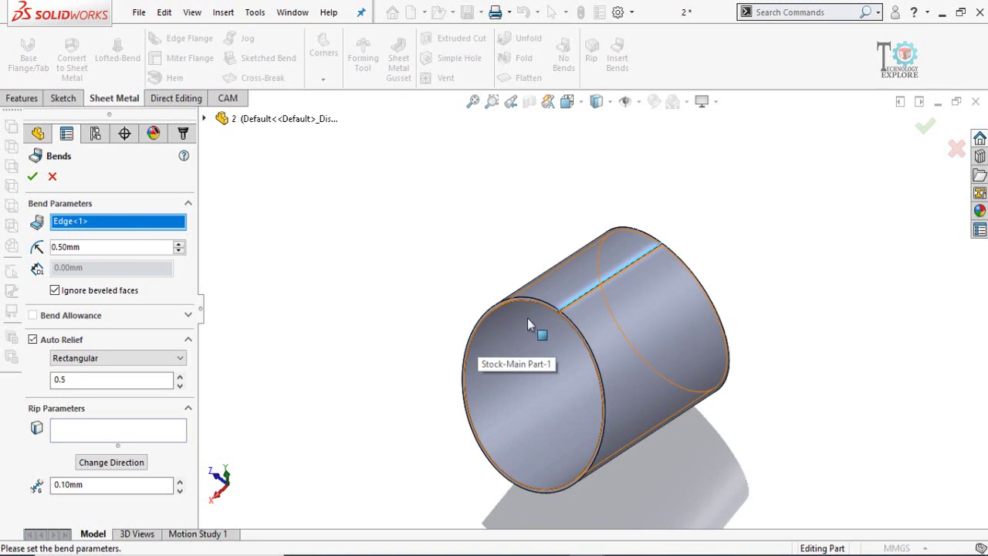
{"action": "scroll", "coordinate": [626, 397], "scroll_direction": "down", "scroll_amount": 3}
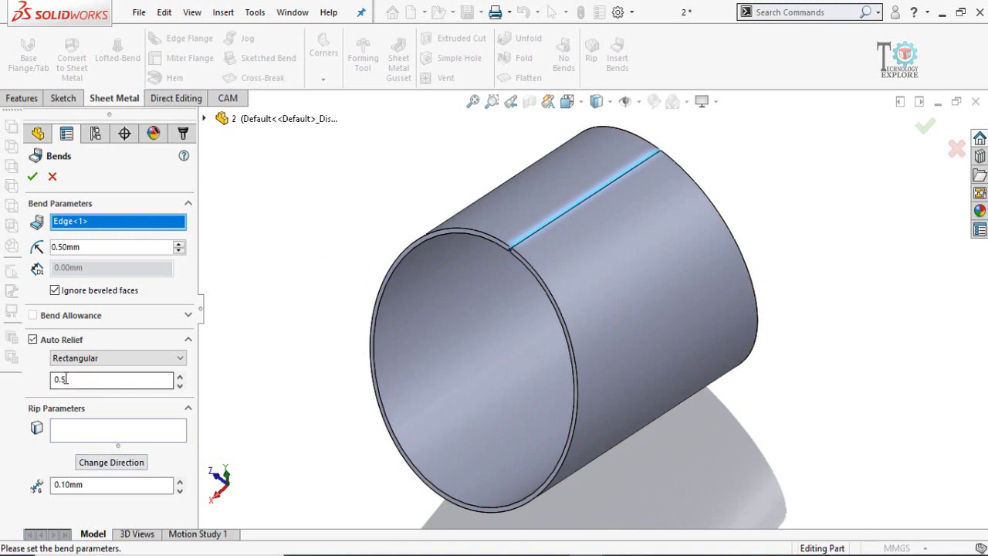
{"action": "left_click", "coordinate": [32, 179]}
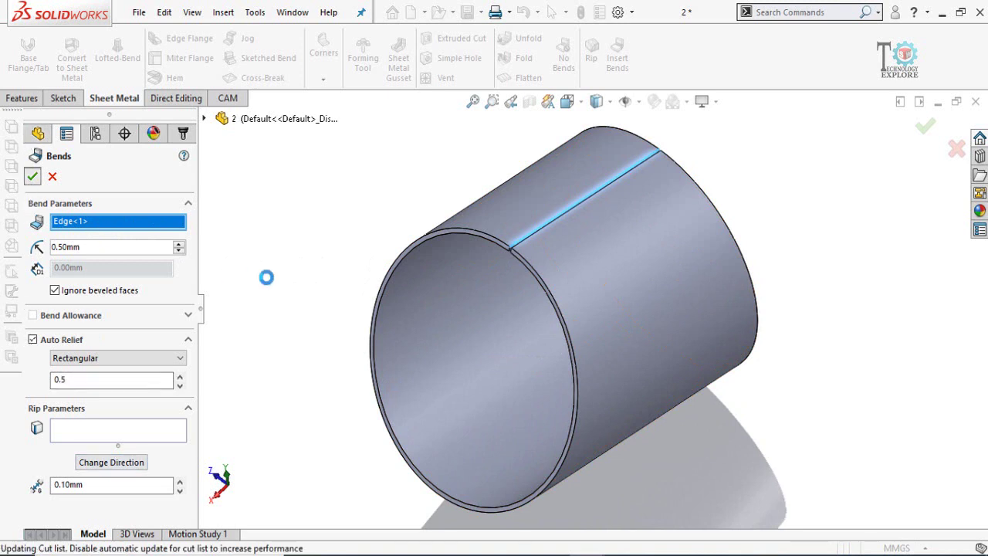
- Flatten the sheet-metal cylinder and orient the view normal to the flat pattern's face
{"action": "left_click", "coordinate": [515, 80]}
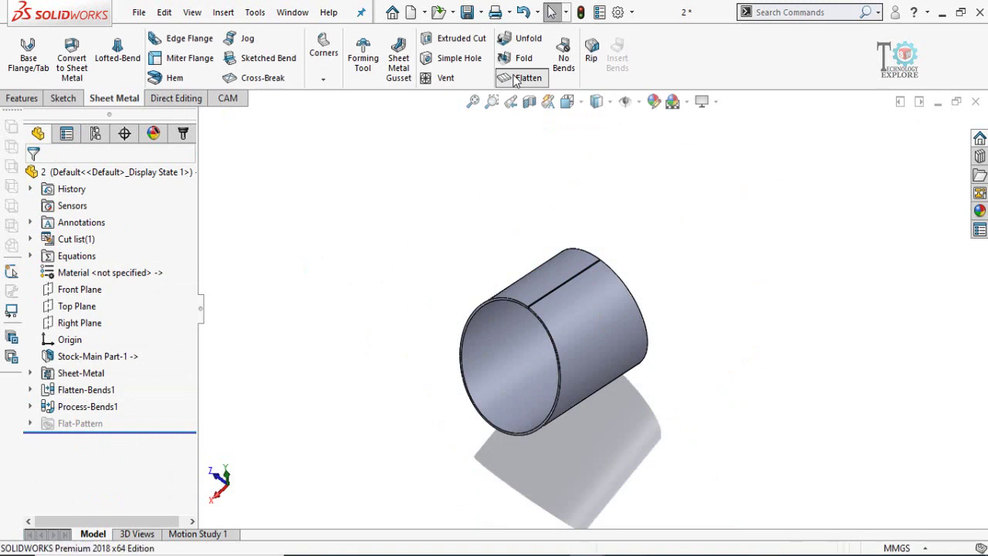
{"action": "scroll", "coordinate": [520, 256], "scroll_direction": "up", "scroll_amount": 3}
{"action": "scroll", "coordinate": [519, 267], "scroll_direction": "down", "scroll_amount": 3}
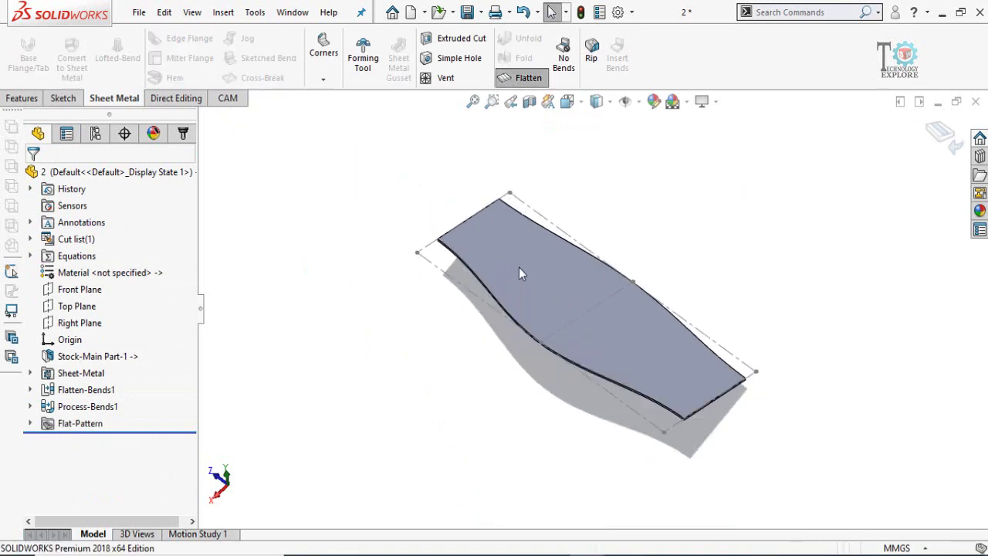
{"action": "left_click", "coordinate": [552, 283]}
{"action": "left_click", "coordinate": [671, 238]}
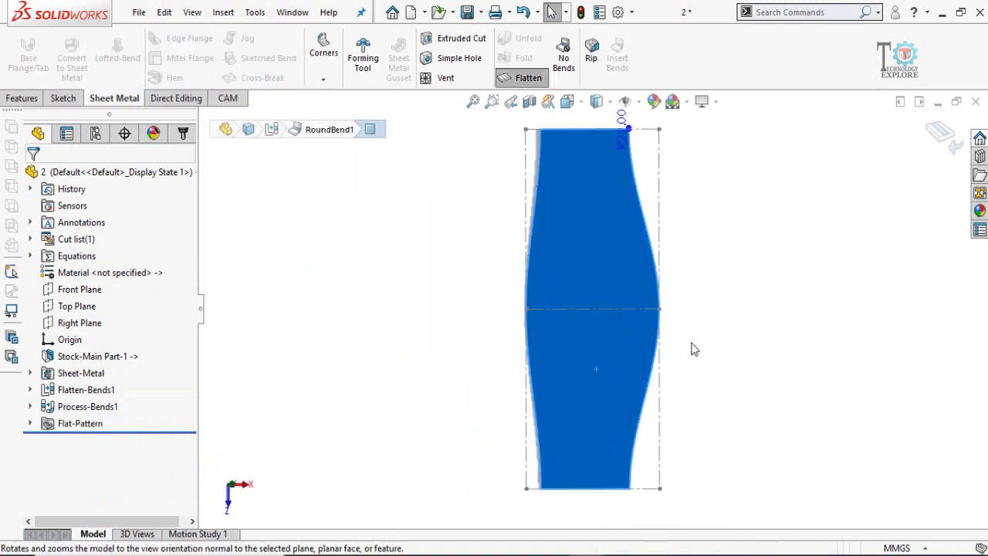
{"action": "left_click", "coordinate": [693, 284]}
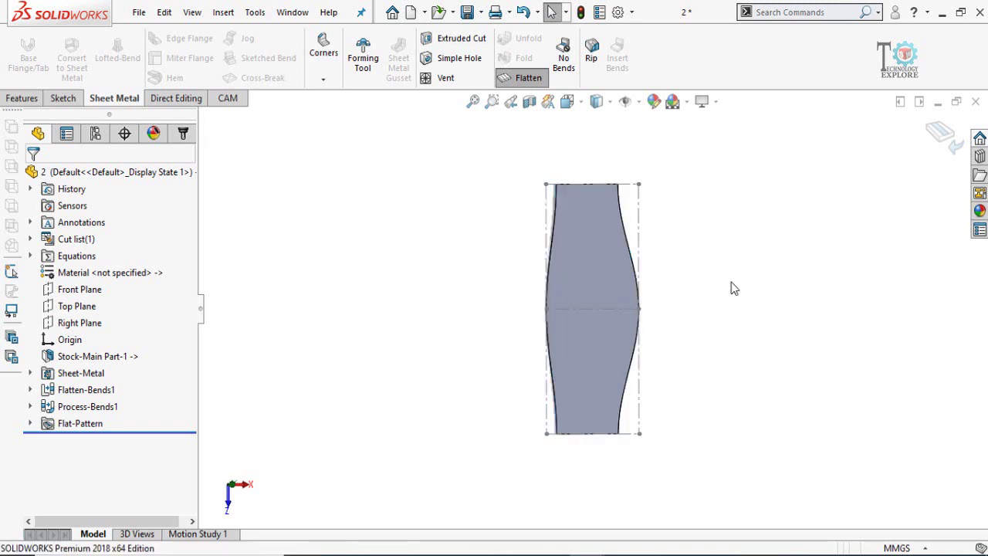
{"action": "scroll", "coordinate": [734, 288], "scroll_direction": "down", "scroll_amount": 1}
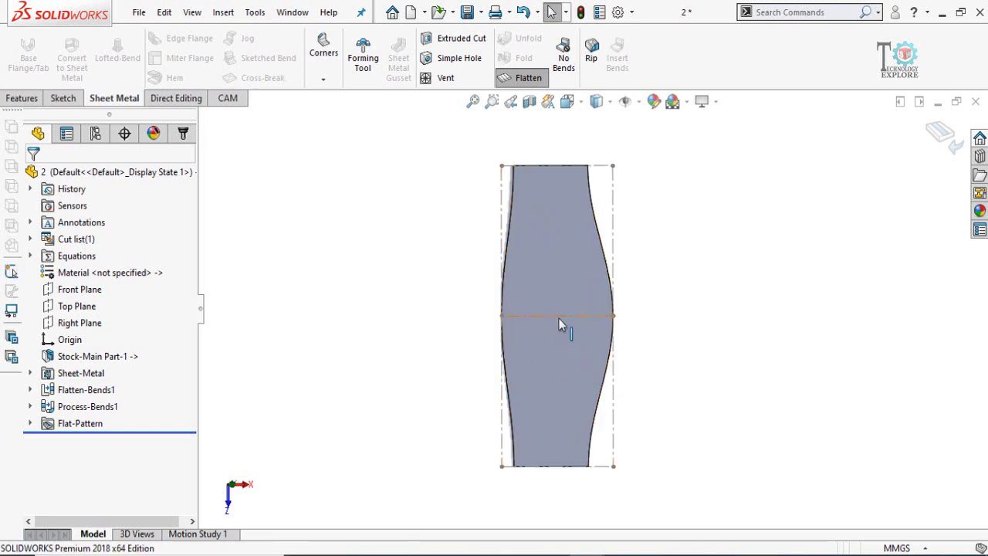
- Export the flat pattern's geometry as the DXF file Flat pattern - 2 in the Sheet metal folder
{"action": "key", "text": "ctrl+shift+s"}
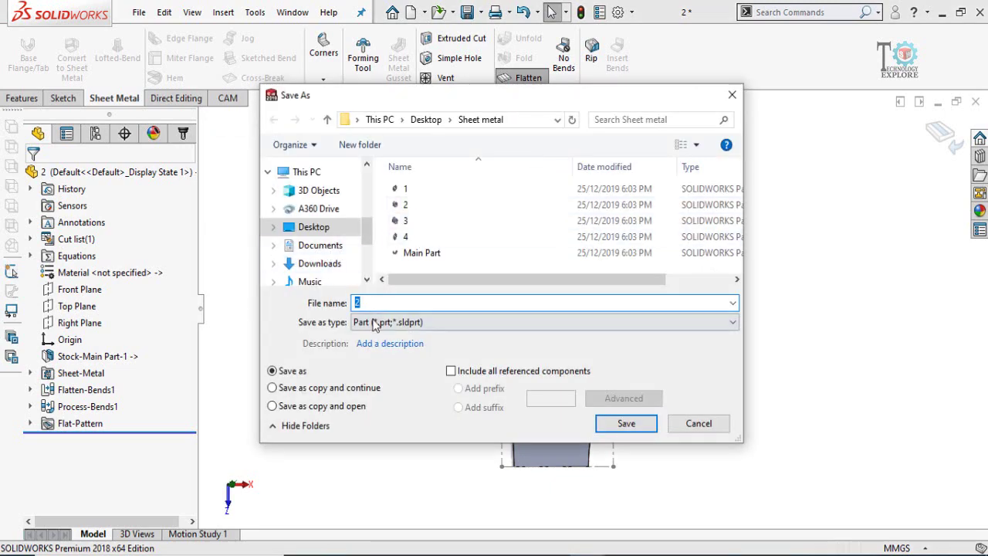
{"action": "left_click", "coordinate": [379, 324]}
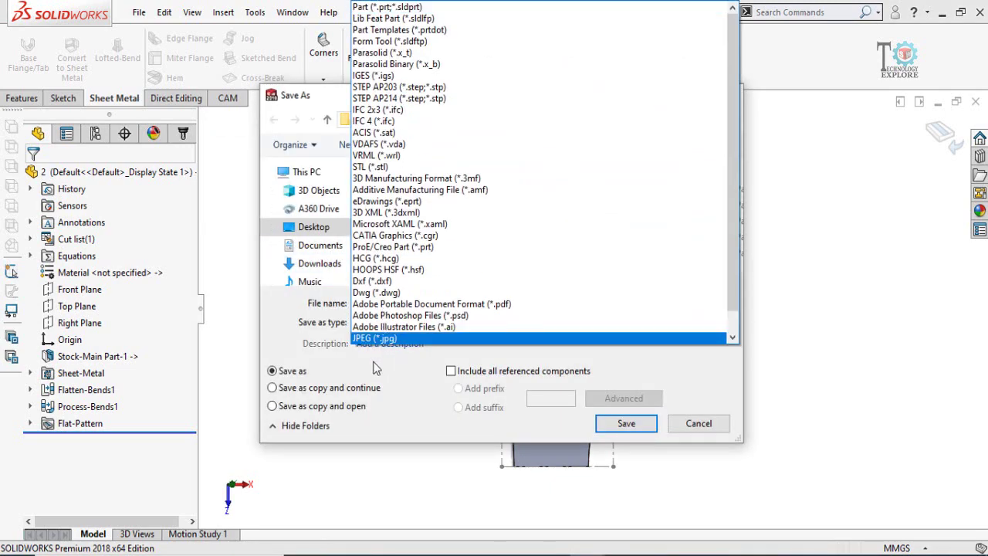
{"action": "left_click", "coordinate": [376, 368]}
{"action": "left_click", "coordinate": [401, 322]}
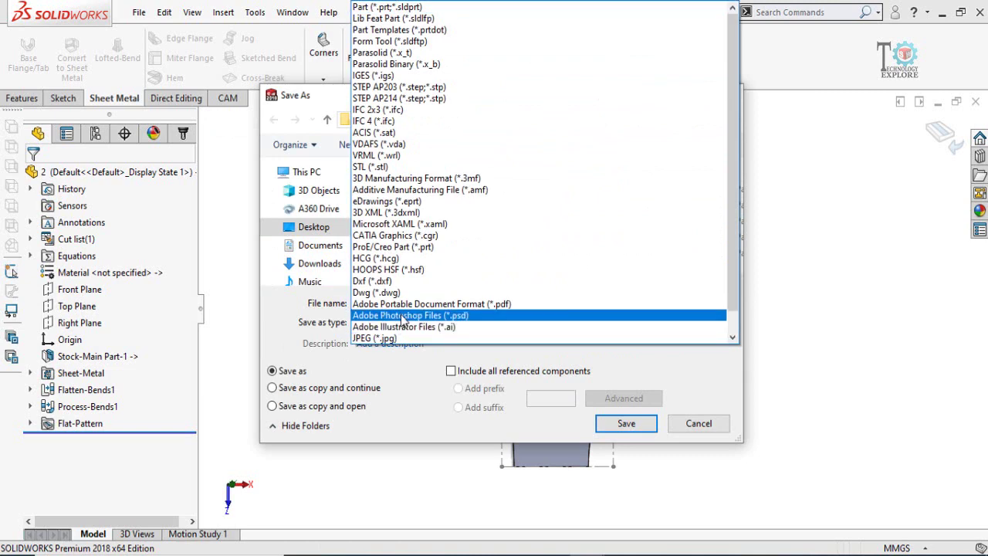
{"action": "left_click", "coordinate": [372, 281]}
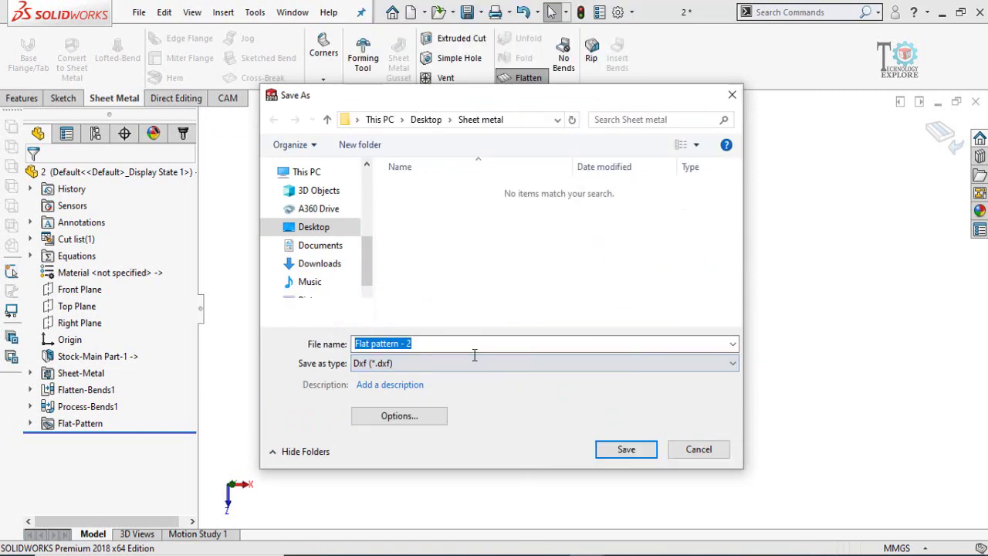
{"action": "left_click", "coordinate": [624, 450]}
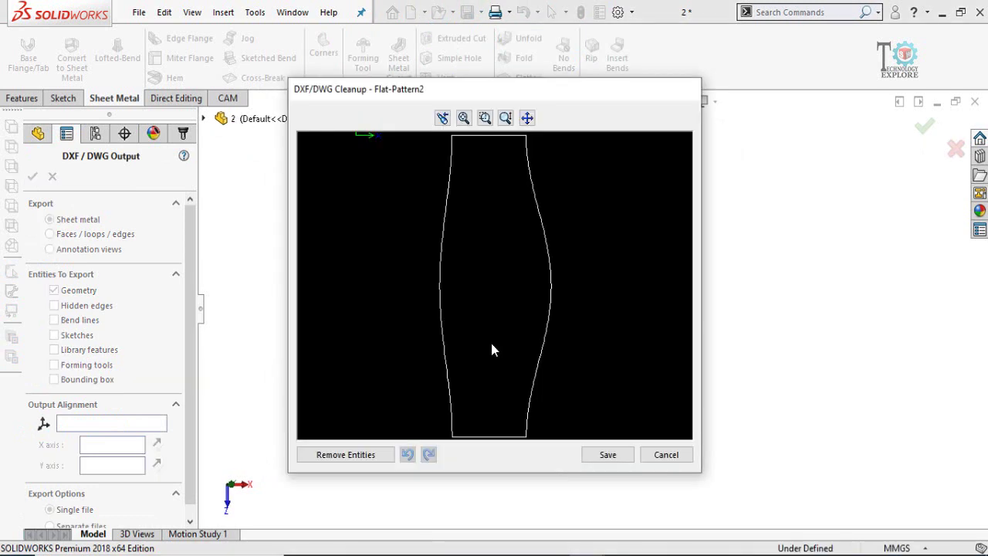
{"action": "left_click", "coordinate": [598, 460]}
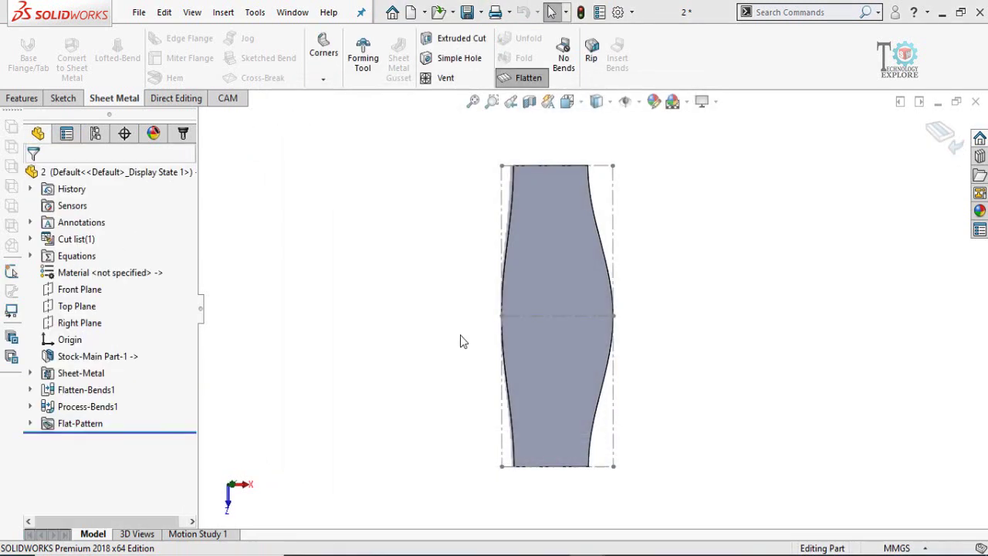
- Switch to the laser-cutting program and start importing a file into the blank document
{"action": "key", "text": "alt+Tab"}
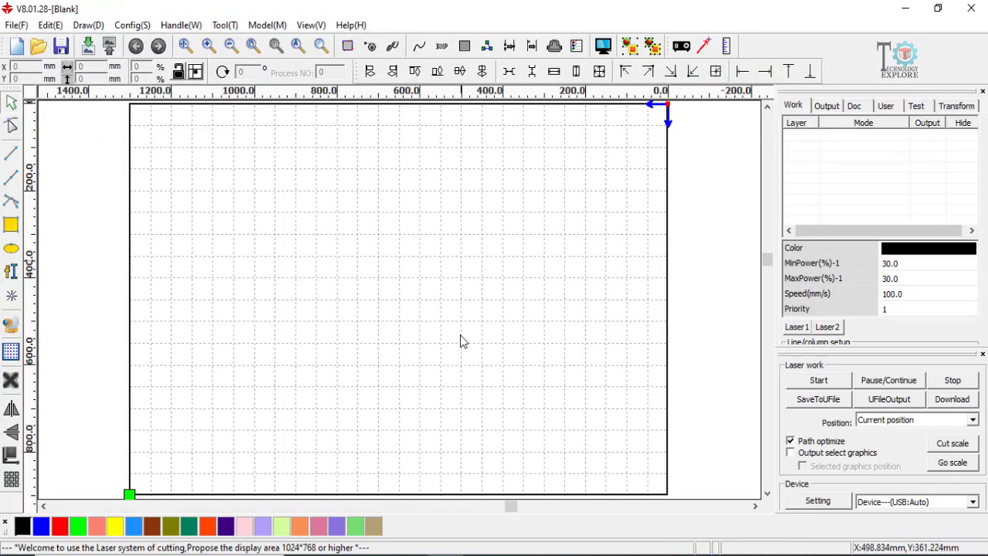
{"action": "key", "text": "alt+f"}
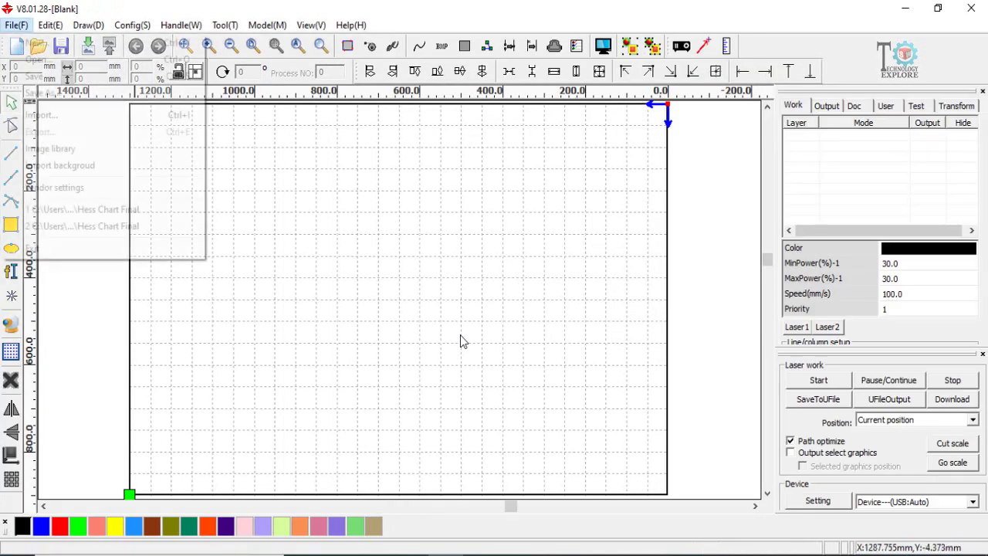
{"action": "key", "text": "Down"}
{"action": "key", "text": "Down"}
{"action": "key", "text": "Down"}
{"action": "key", "text": "Down"}
{"action": "key", "text": "Return"}
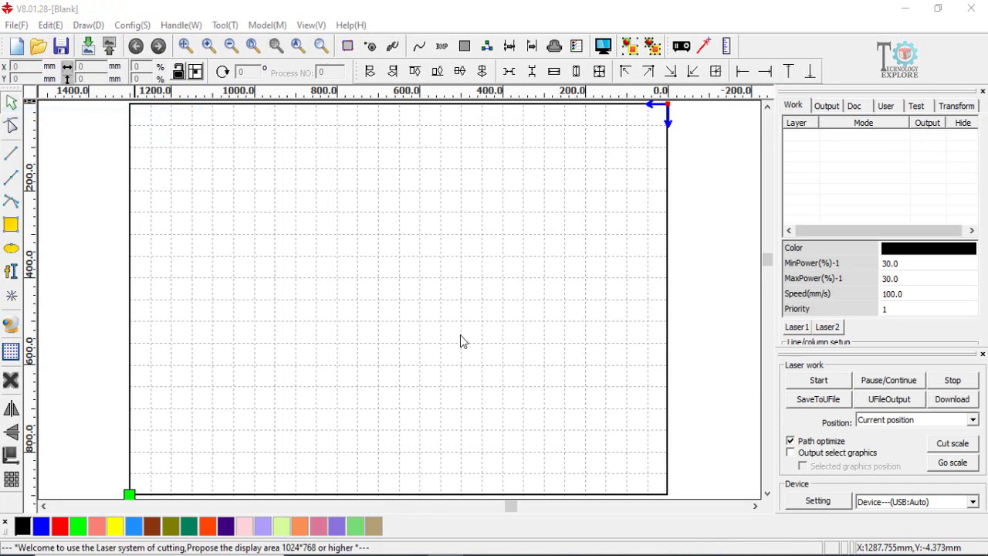
- Import Flat pattern - 2 from the Sheet metal folder on the Desktop and deselect the imported outline
{"action": "key", "text": "Down"}
{"action": "key", "text": "Down"}
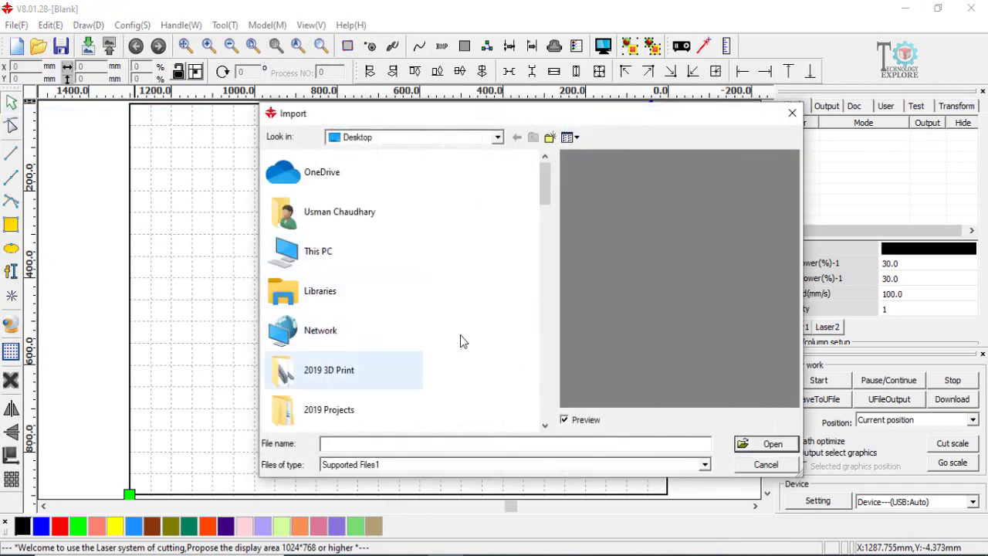
{"action": "key", "text": "Up"}
{"action": "key", "text": "Up"}
{"action": "key", "text": "Up"}
{"action": "scroll", "coordinate": [462, 341], "scroll_direction": "down", "scroll_amount": 4}
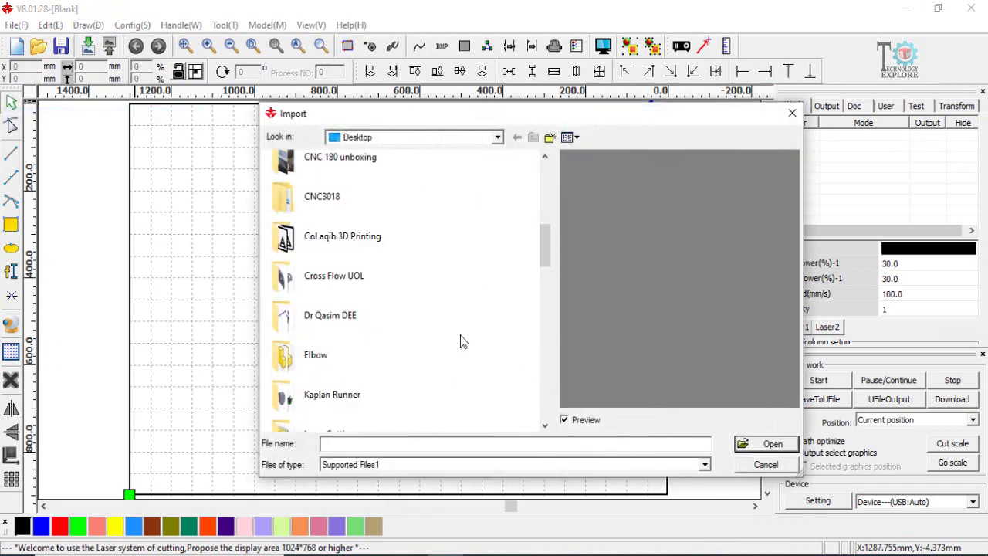
{"action": "scroll", "coordinate": [461, 341], "scroll_direction": "down", "scroll_amount": 1}
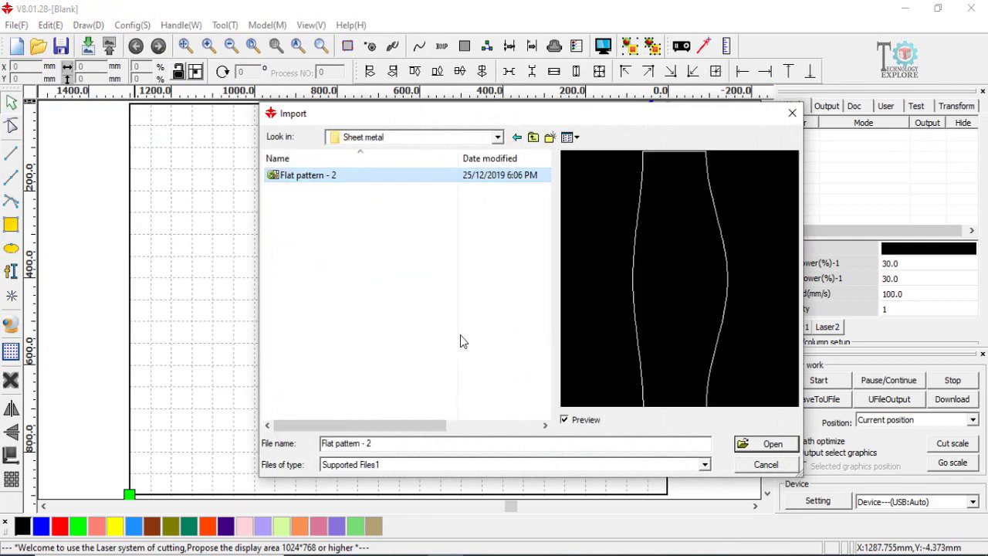
{"action": "key", "text": "Return"}
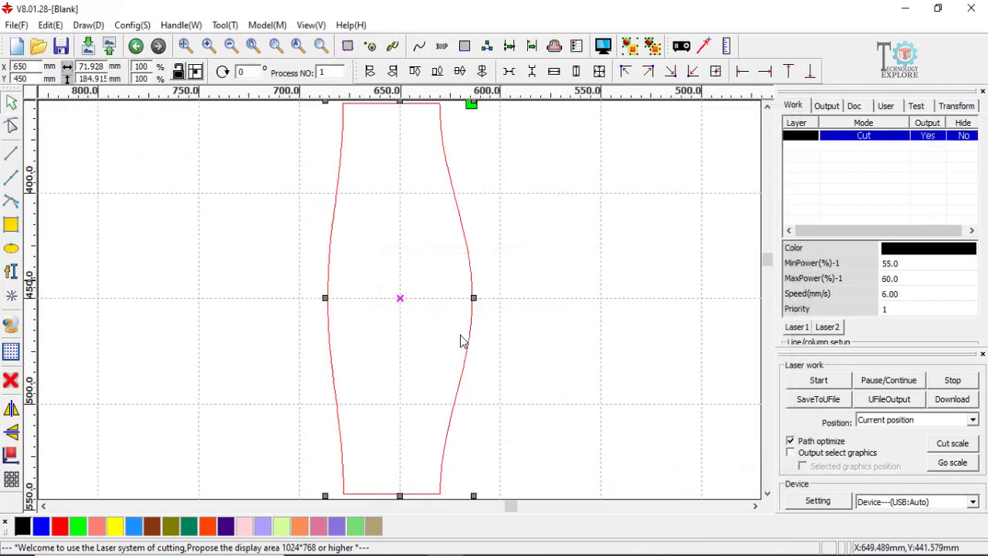
{"action": "left_click", "coordinate": [461, 341]}
{"action": "scroll", "coordinate": [460, 341], "scroll_direction": "down", "scroll_amount": 1}
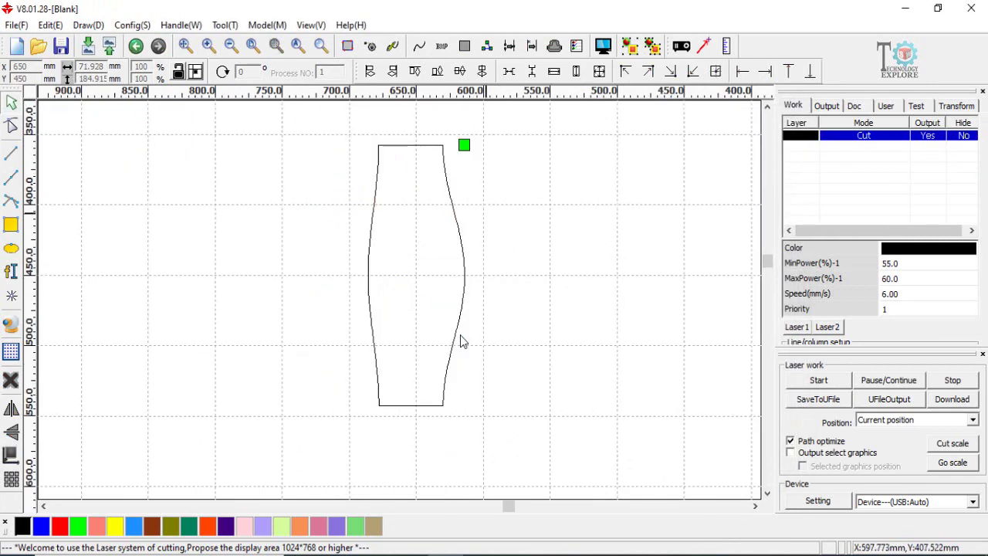